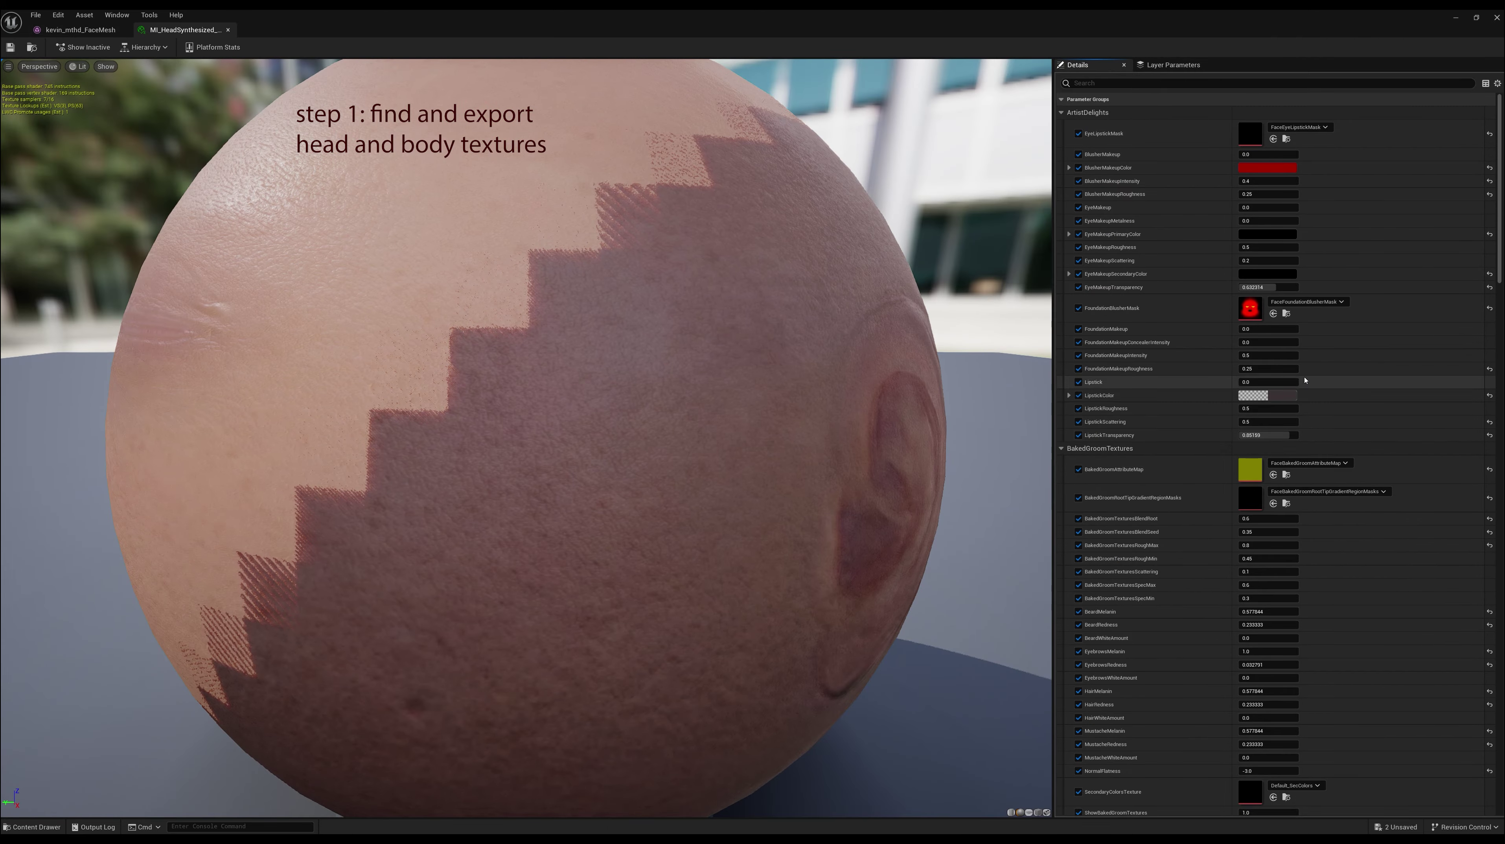
Locate the head material's Color_MAIN base color texture among the project's Face assets.
scroll(1293, 424, down, 8)
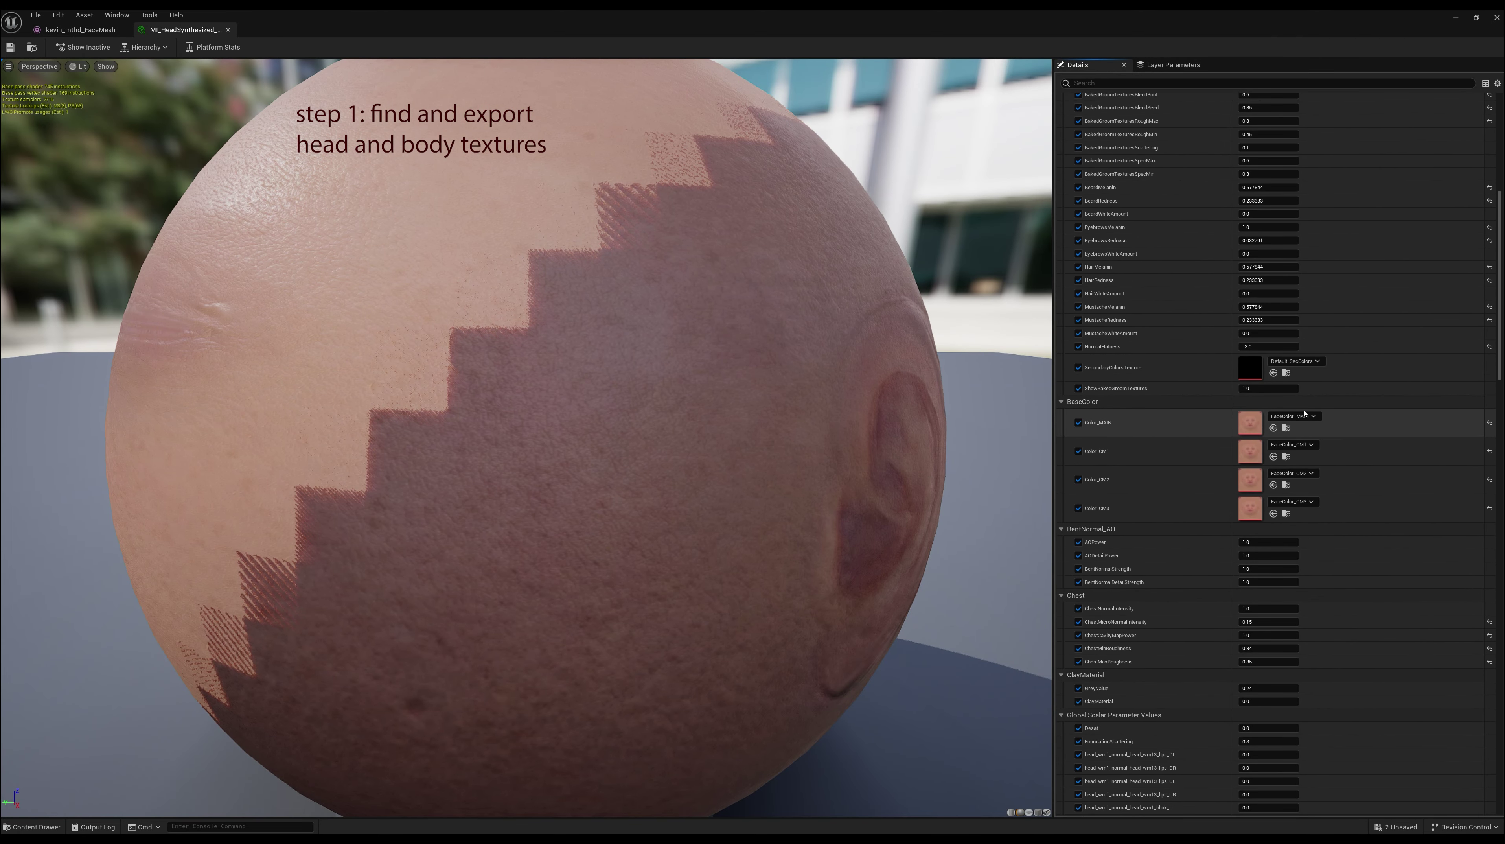
click(1476, 19)
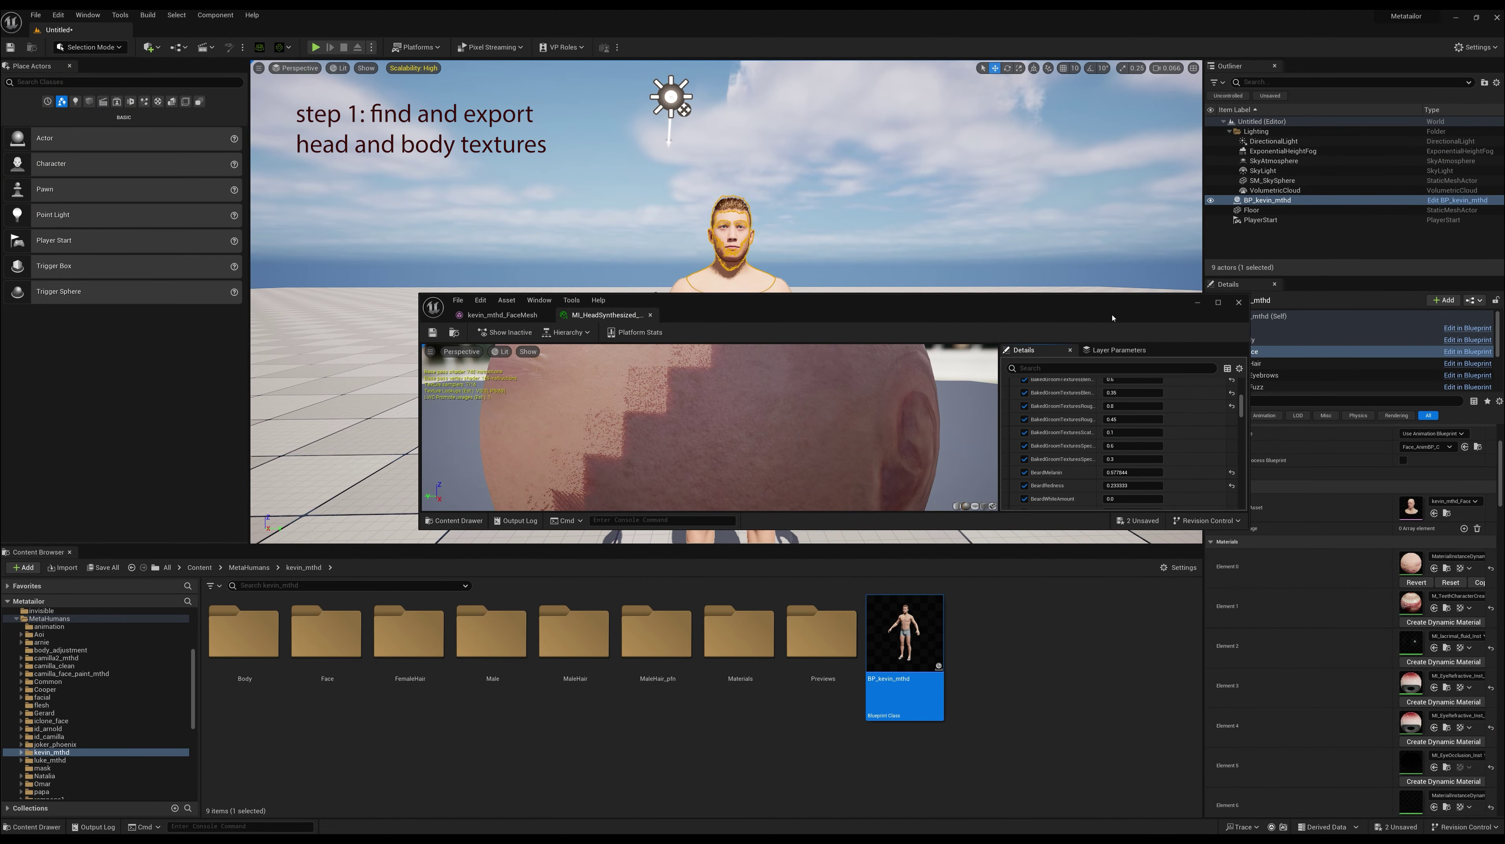
drag(1112, 318, 1108, 243)
scroll(1168, 370, down, 3)
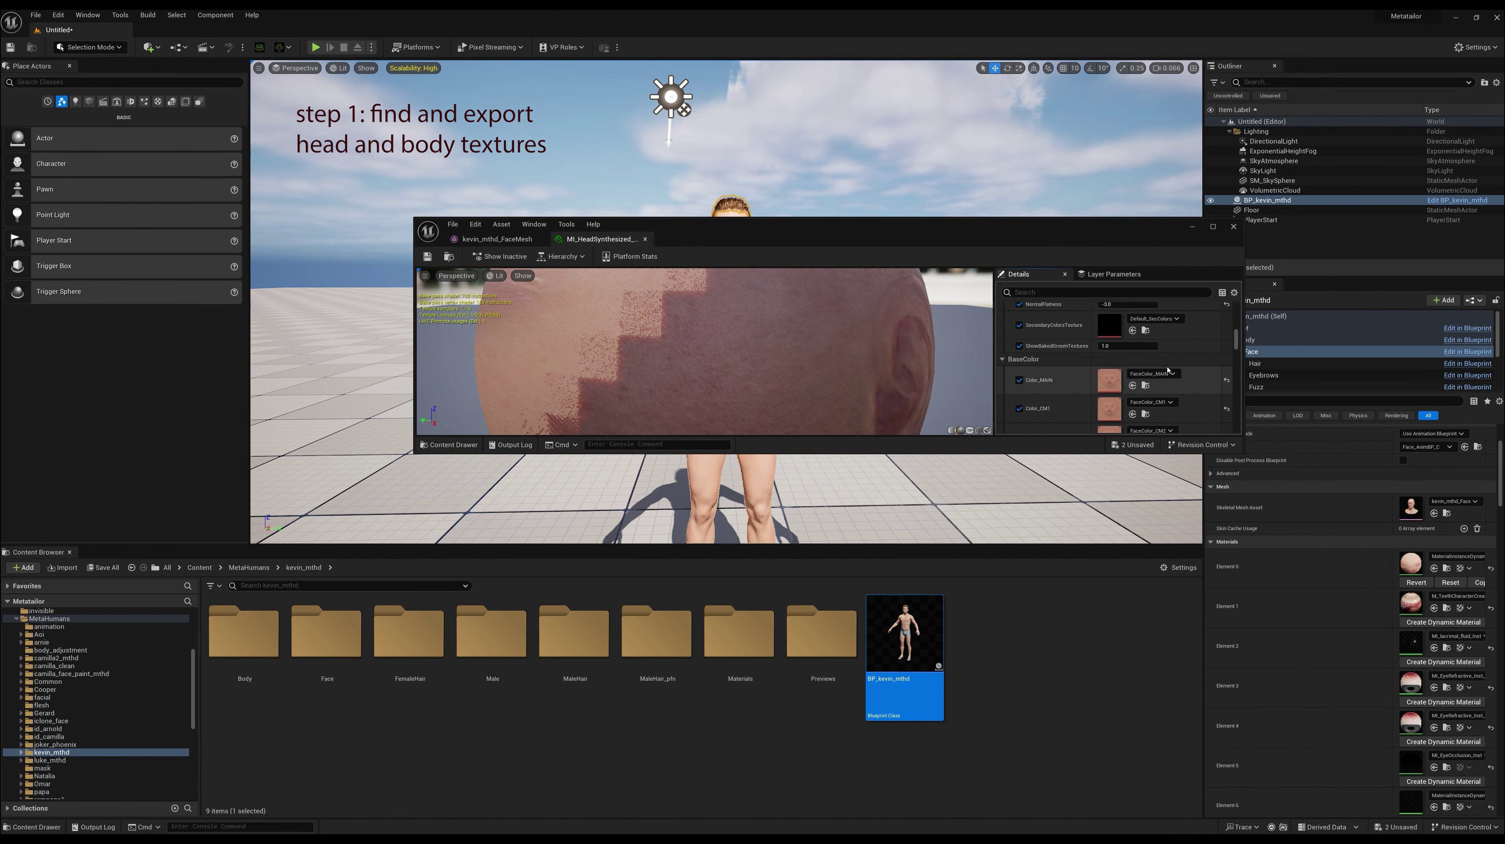
scroll(1162, 364, down, 1)
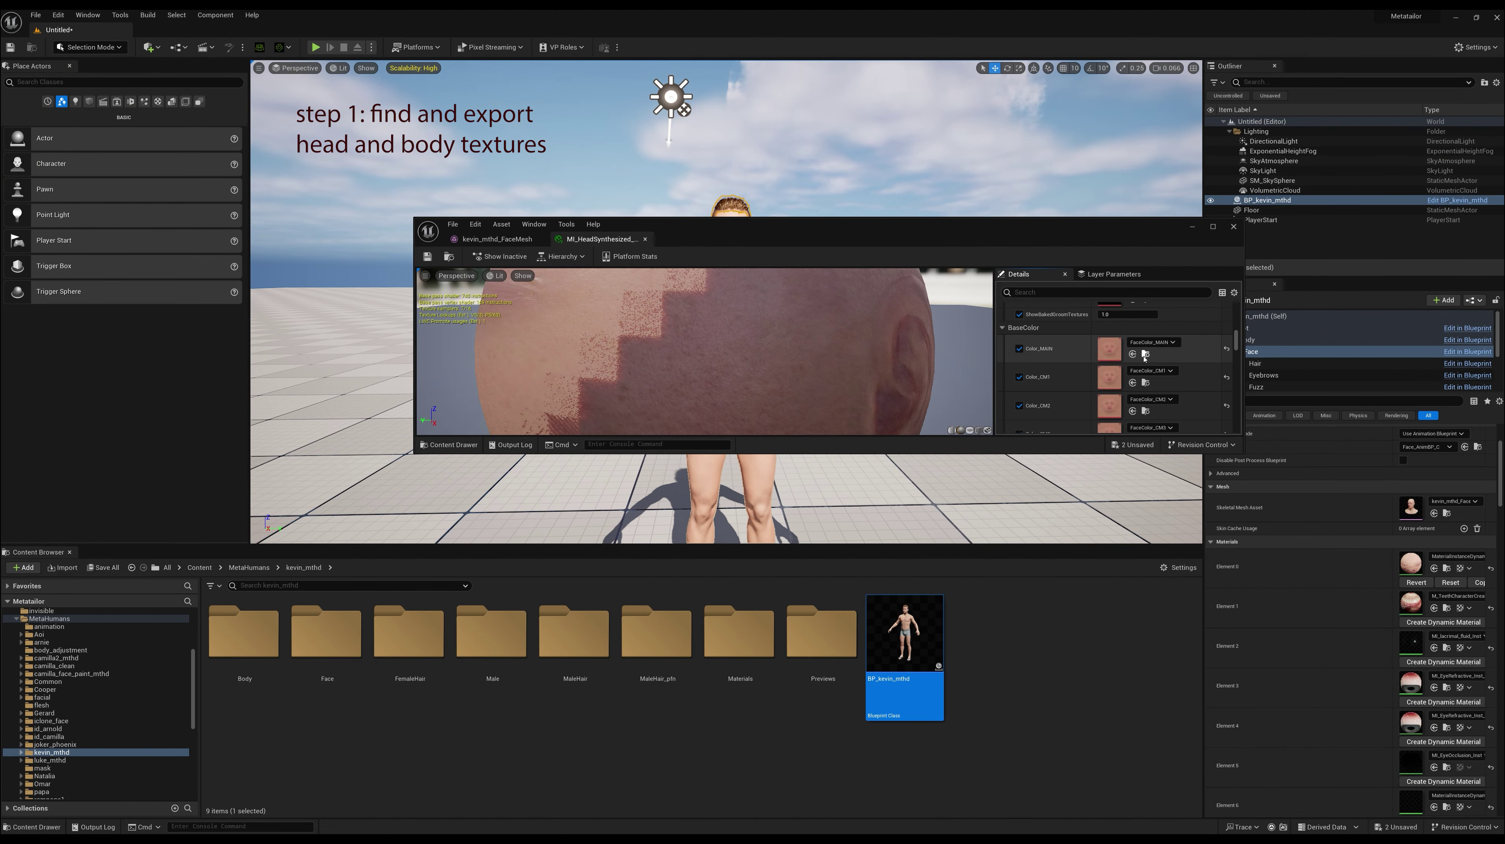
click(1145, 354)
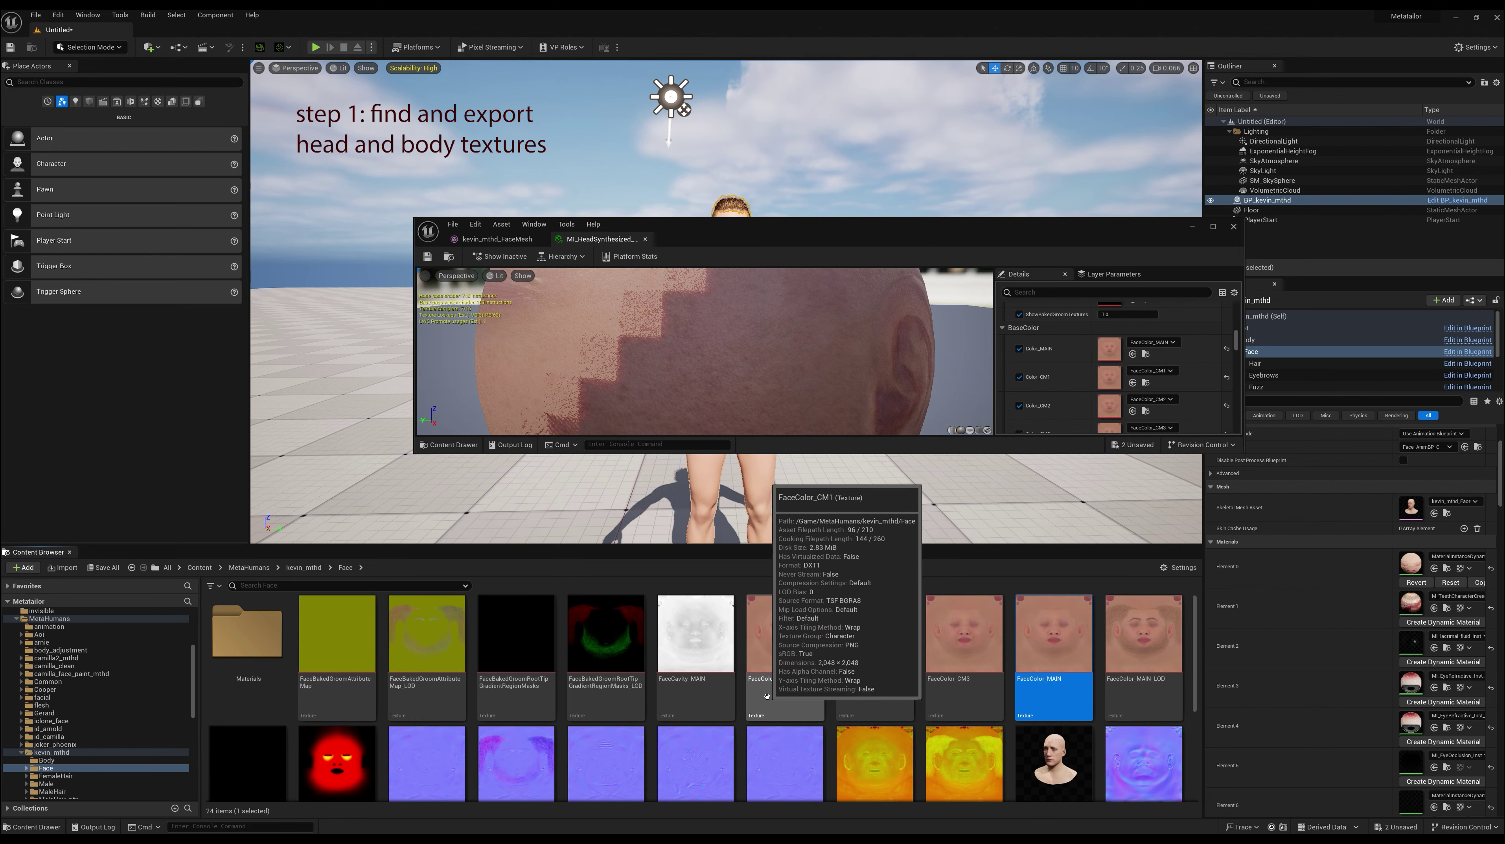
scroll(768, 694, down, 4)
scroll(768, 694, up, 3)
scroll(768, 693, up, 2)
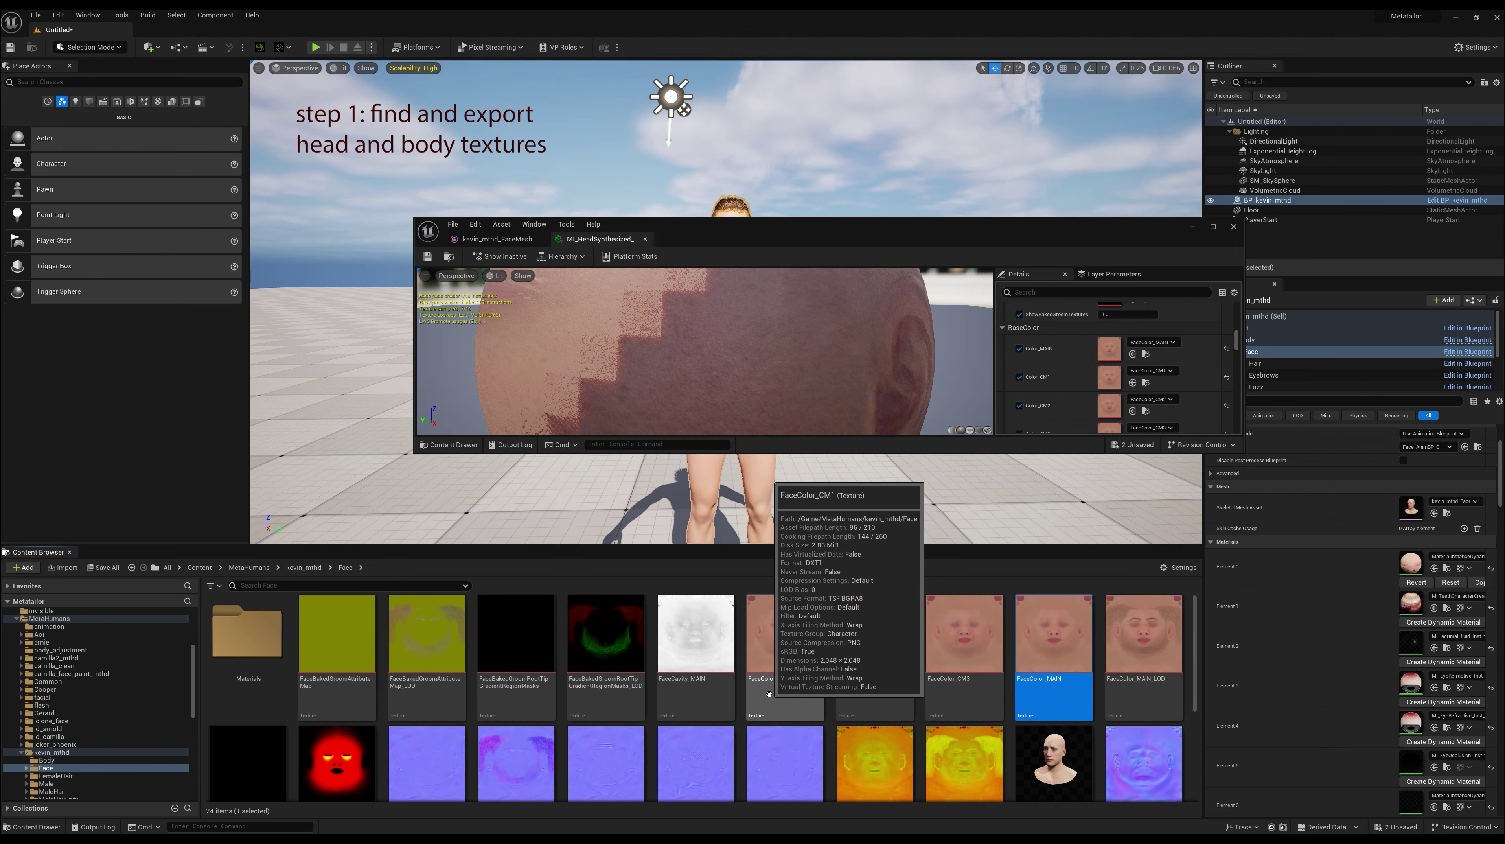
Export the FaceColor_MAIN texture as a PNG into a new folder named kevin inside metahuman, and close the head material editor.
right_click(1052, 647)
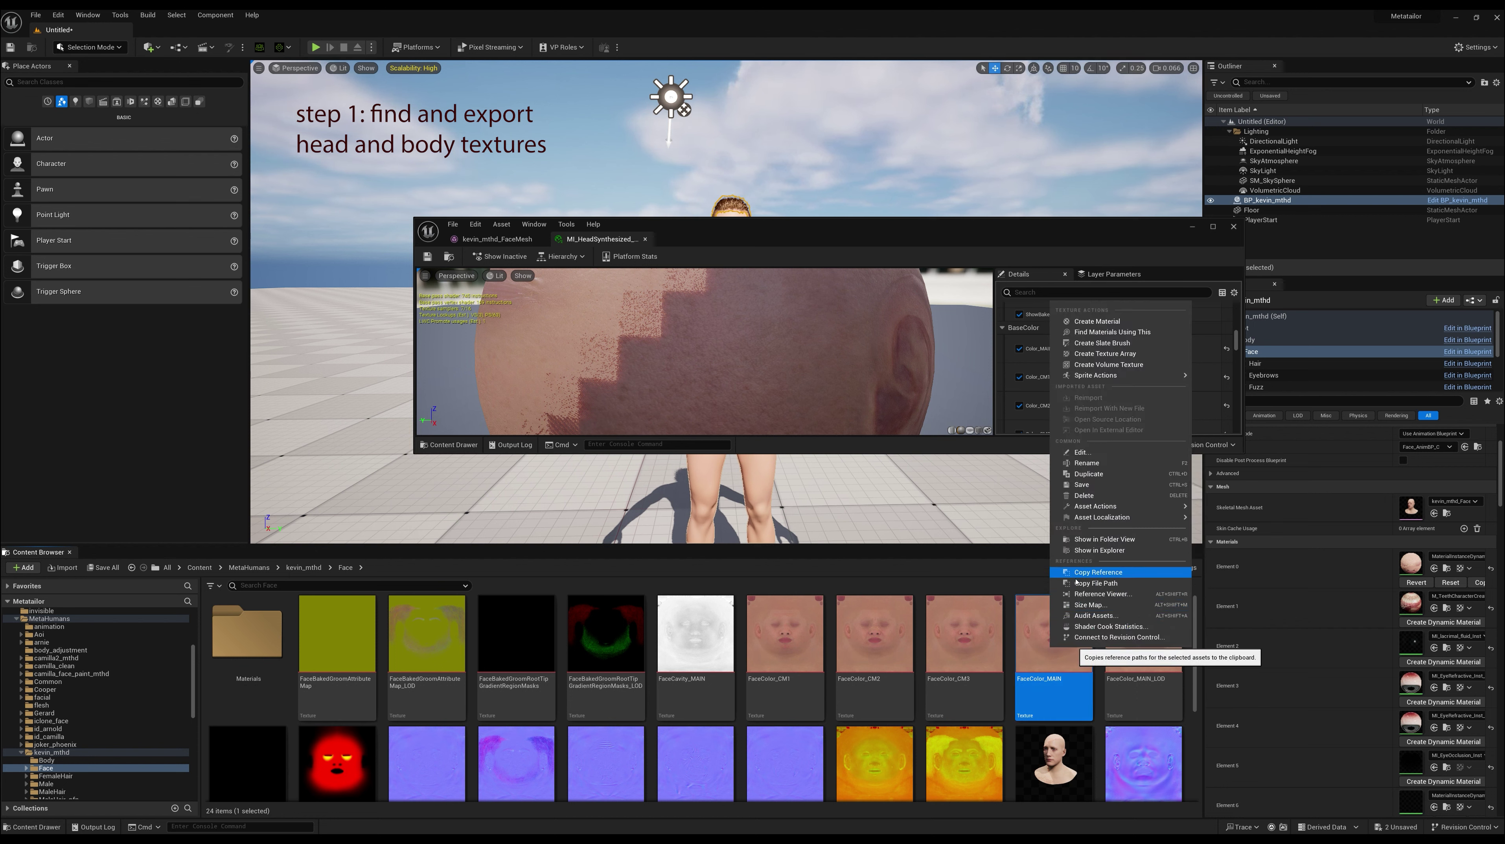
mouse_move(1097, 509)
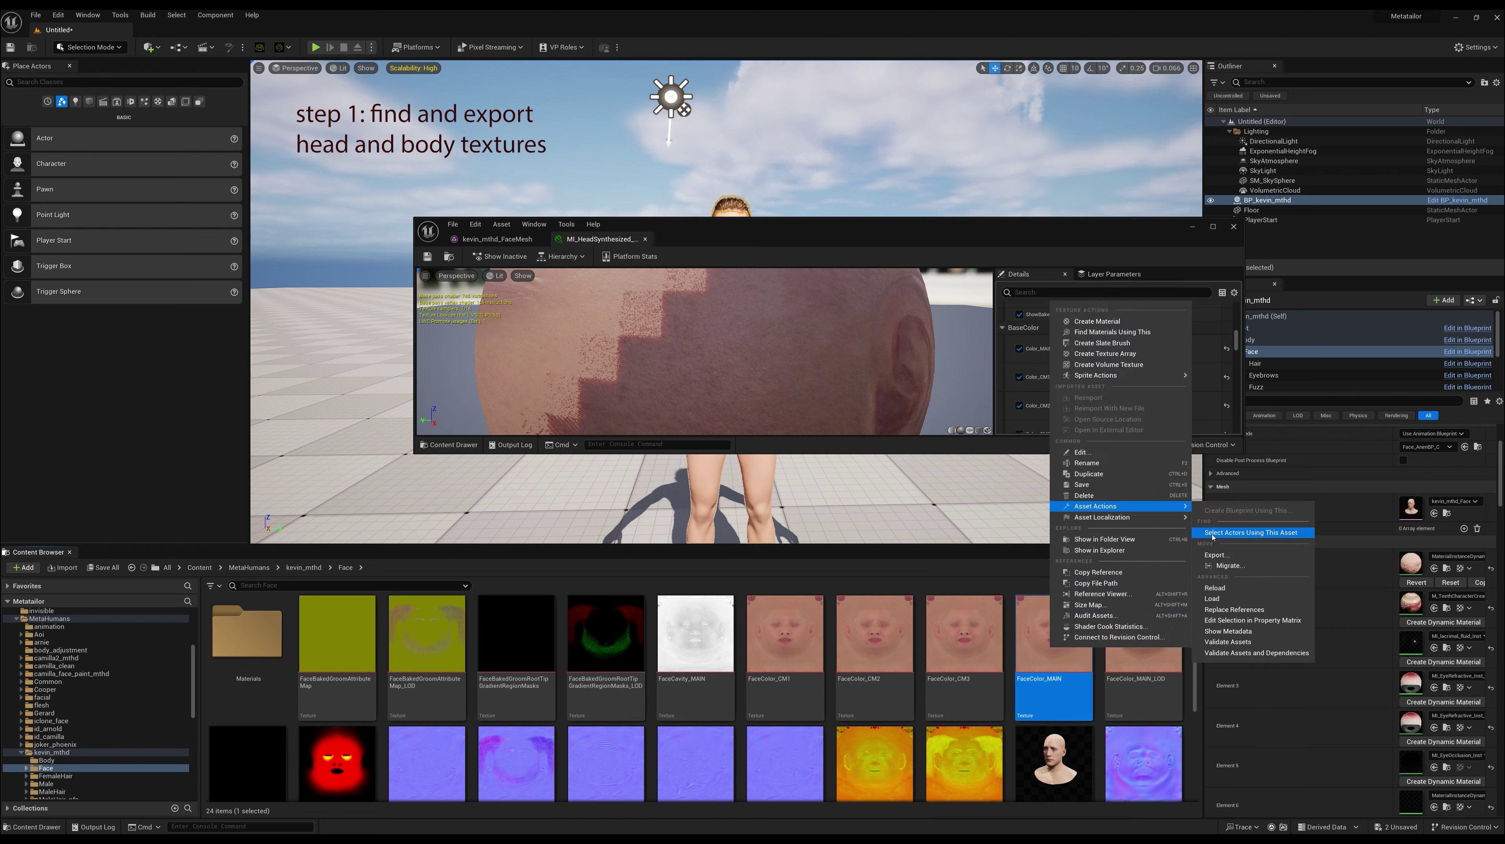
click(1215, 555)
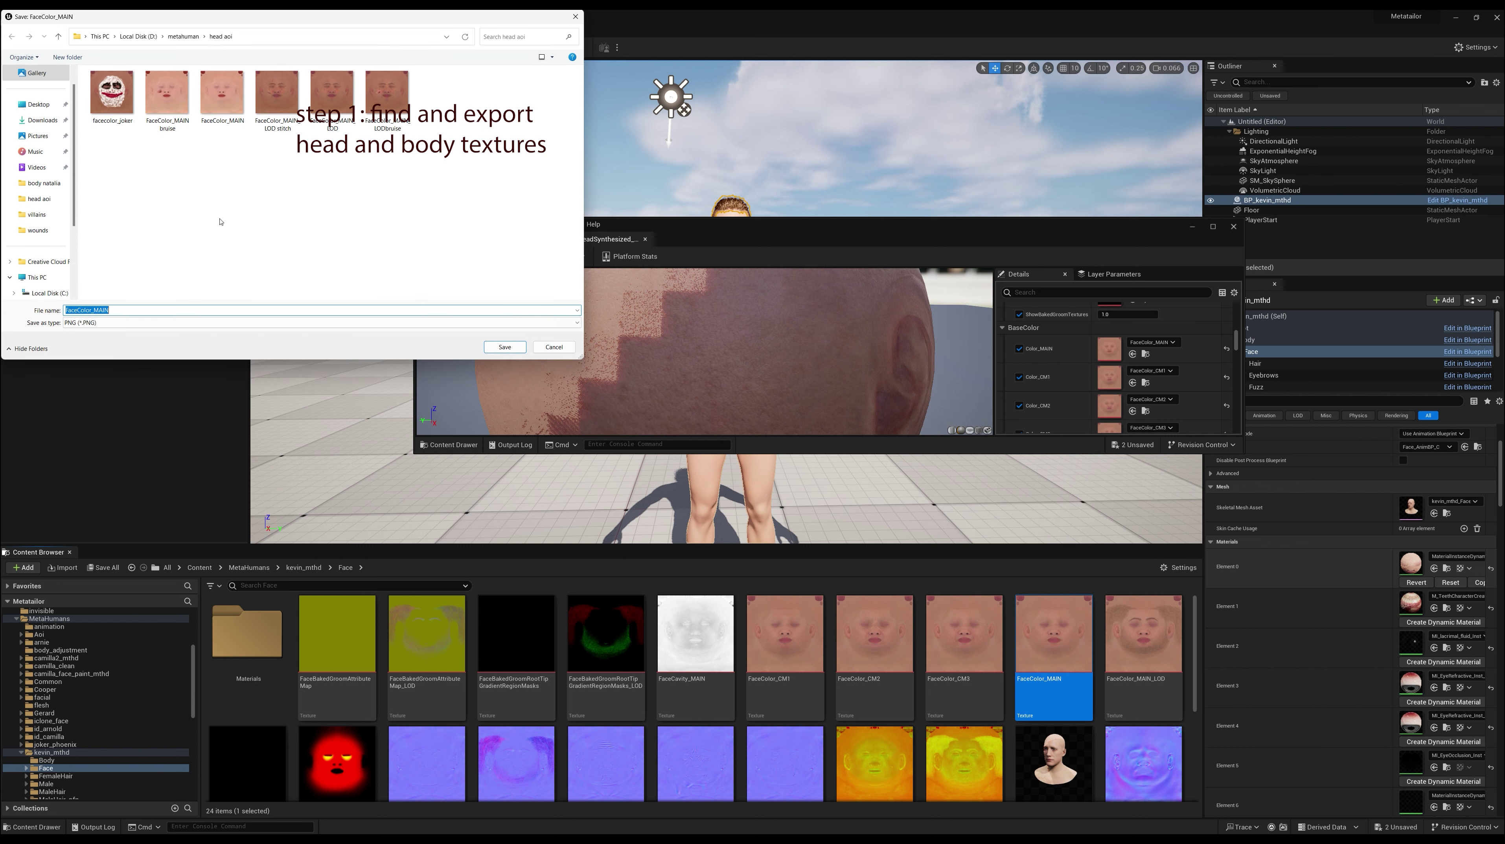
click(59, 36)
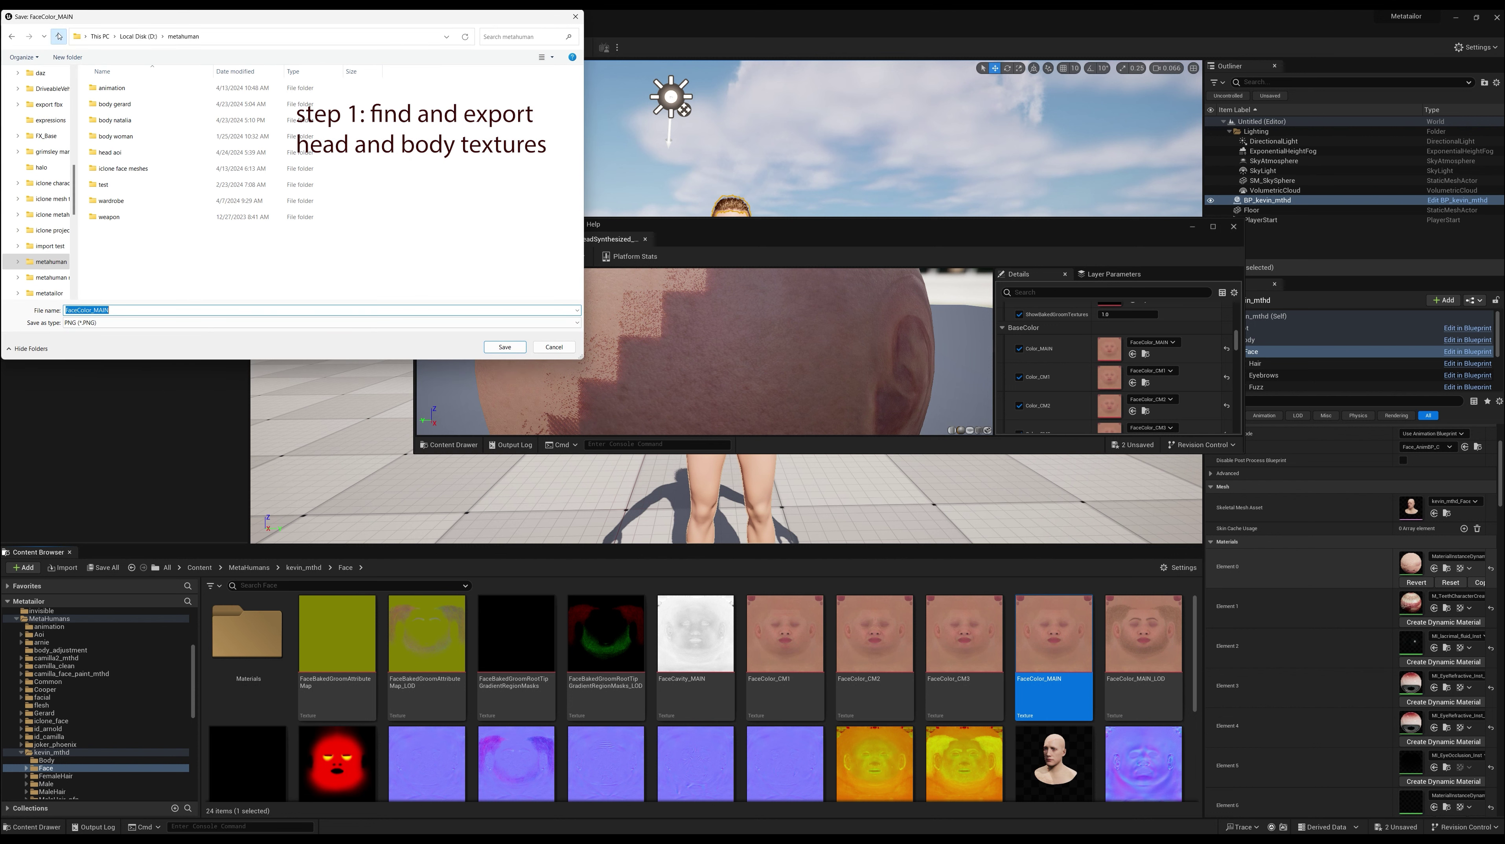
click(68, 57)
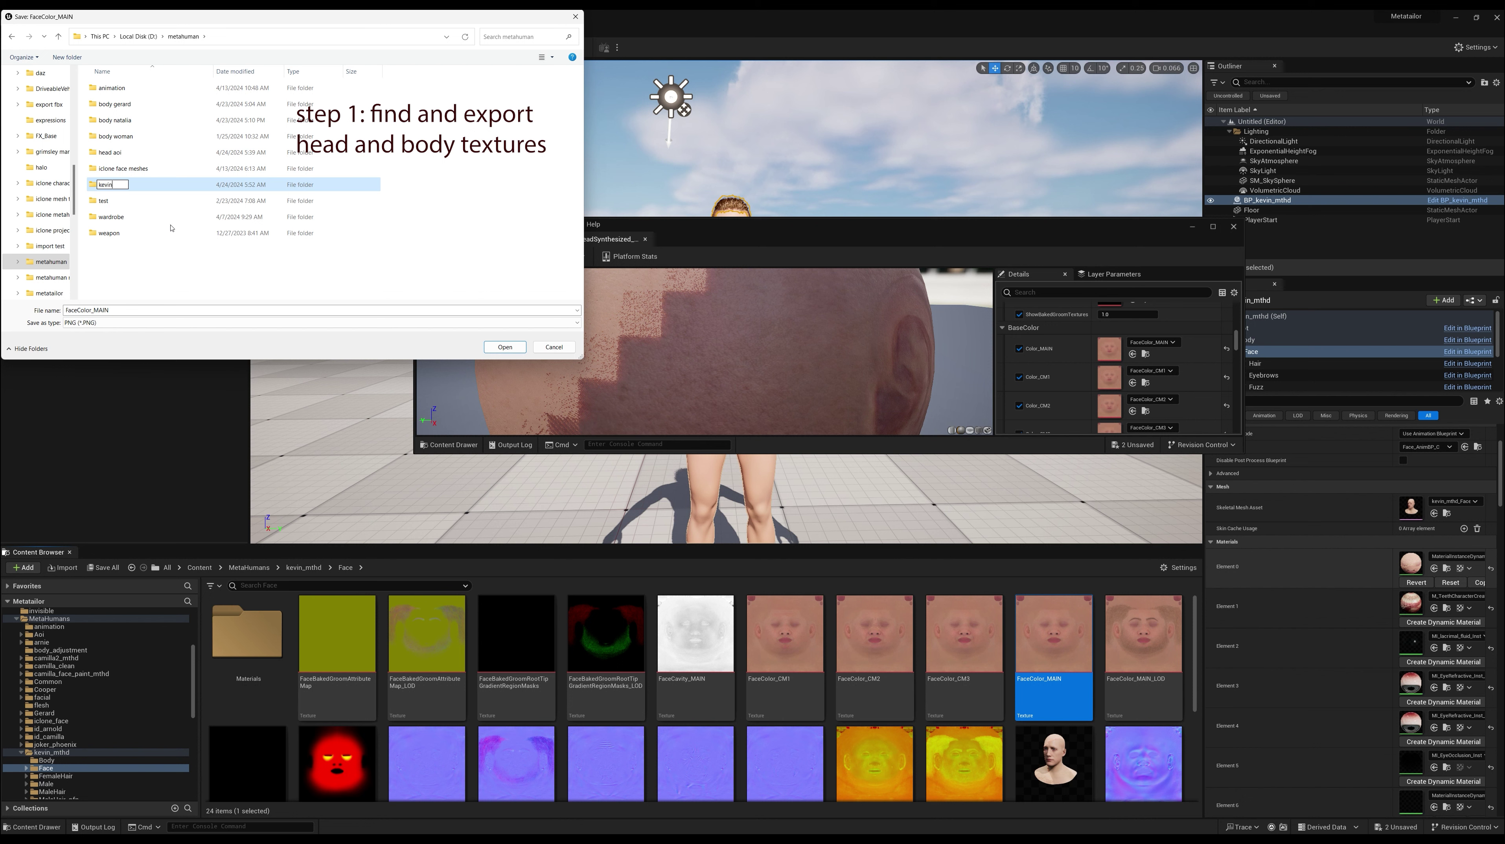
double_click(106, 185)
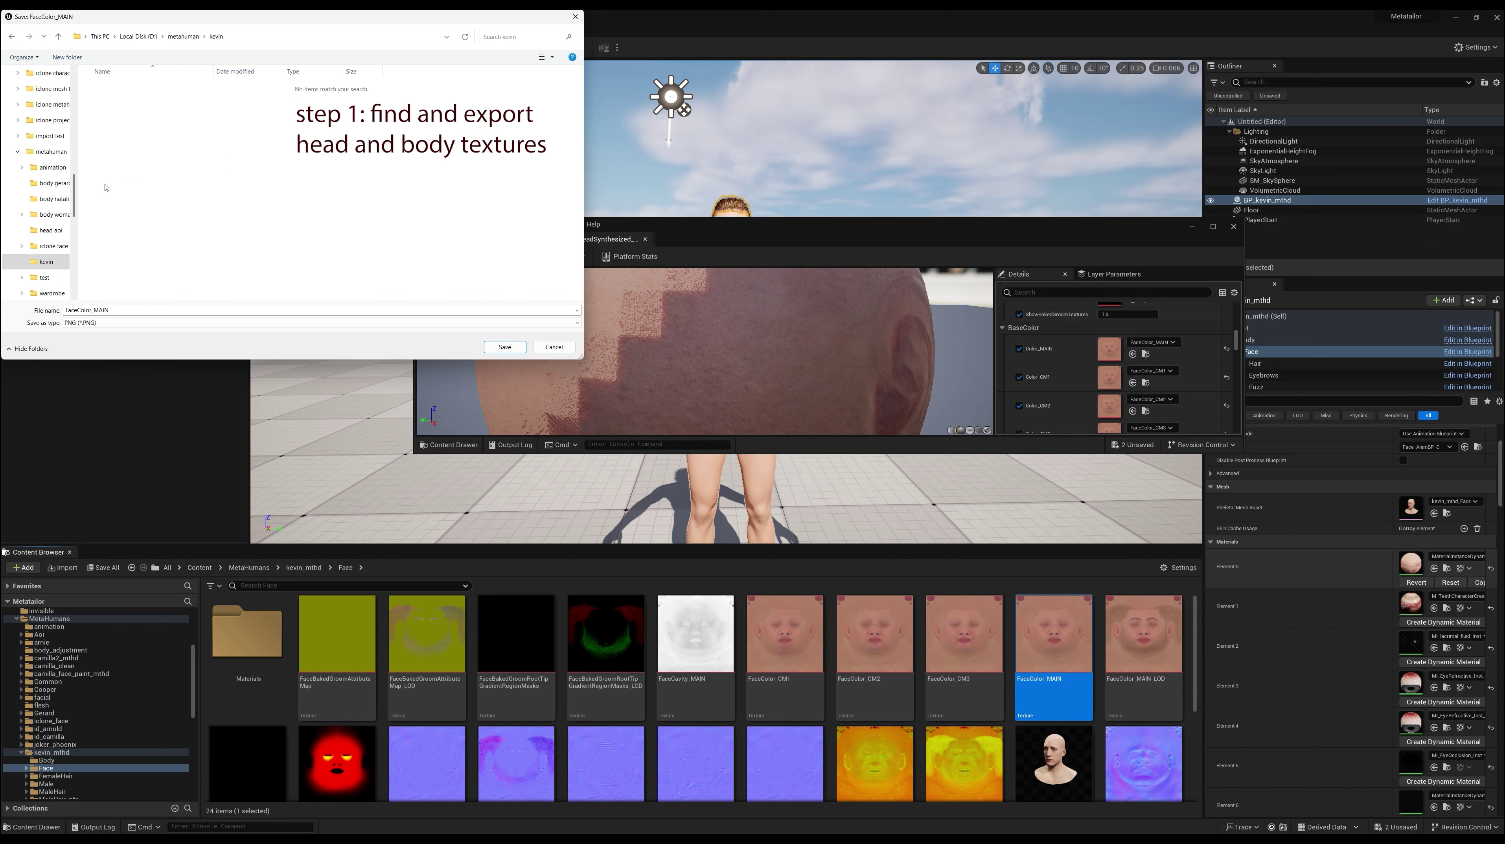
click(504, 348)
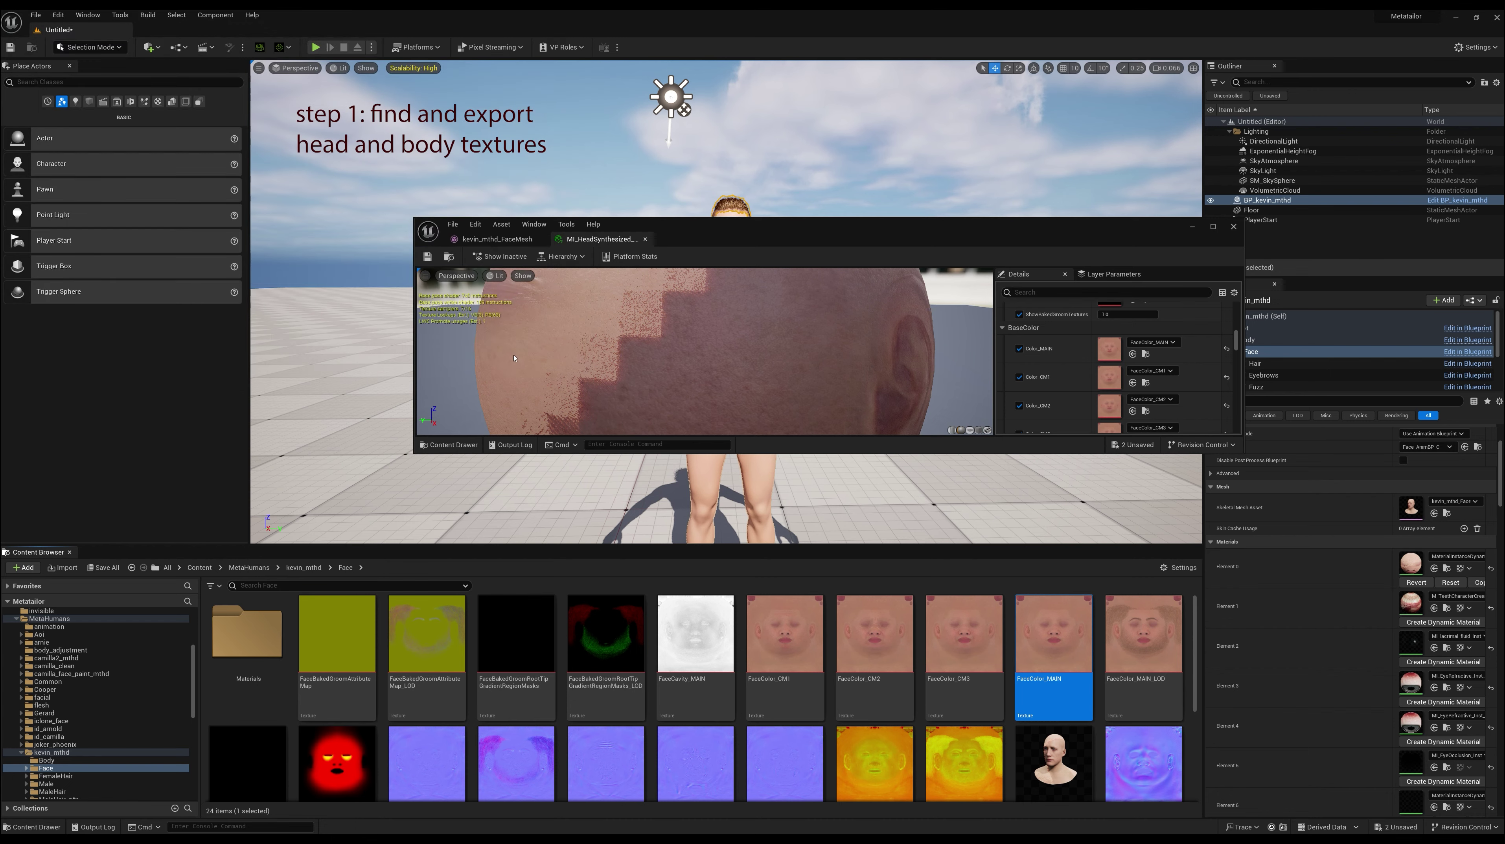
click(1234, 226)
Open the Body component's mesh material M_BodySynthesized and locate its Color_MAIN base color texture among the project assets.
scroll(1258, 354, down, 3)
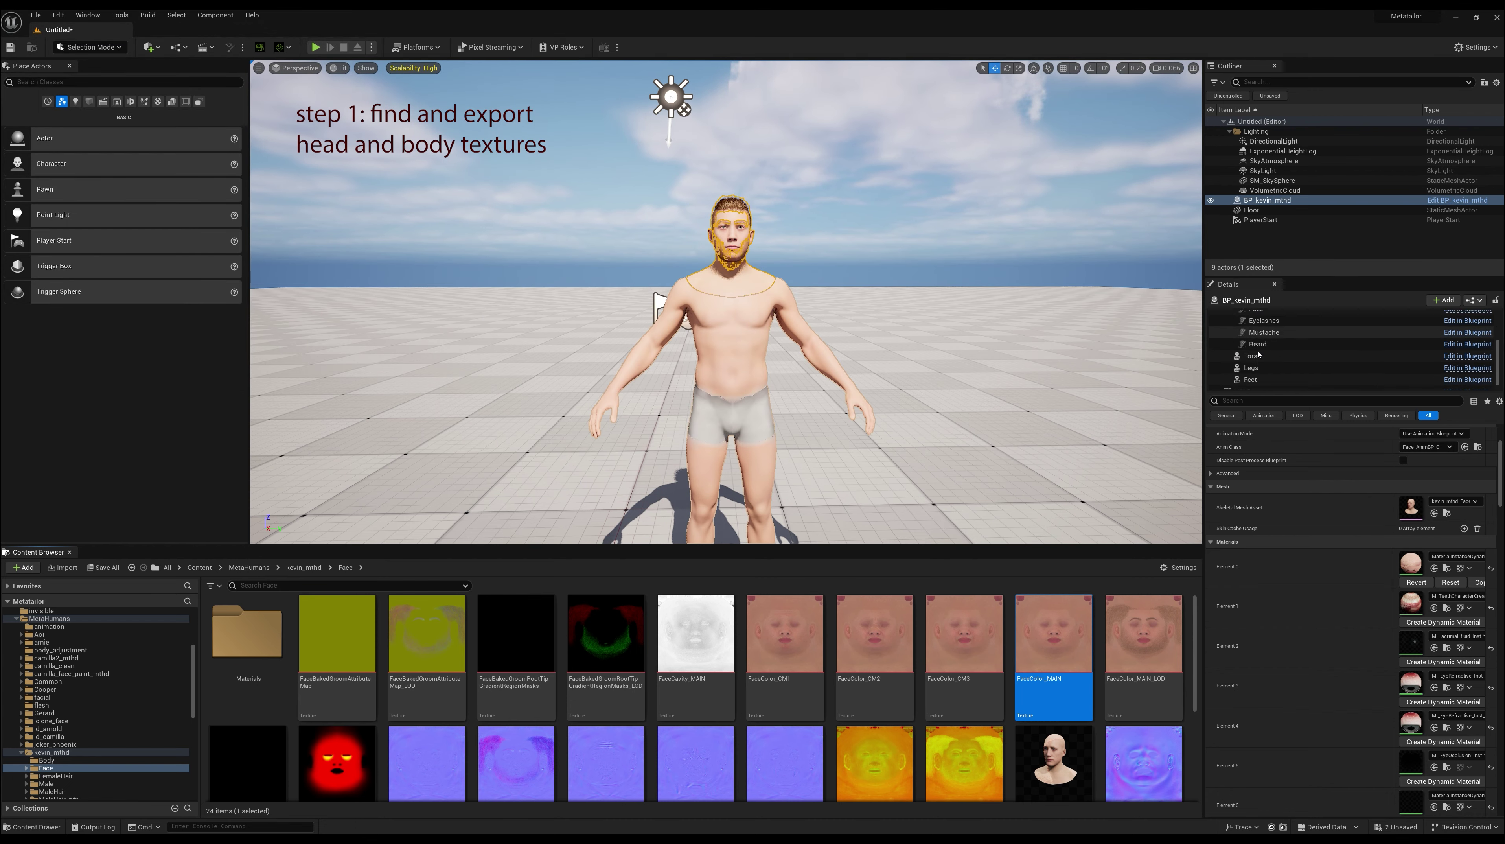
scroll(1258, 354, up, 3)
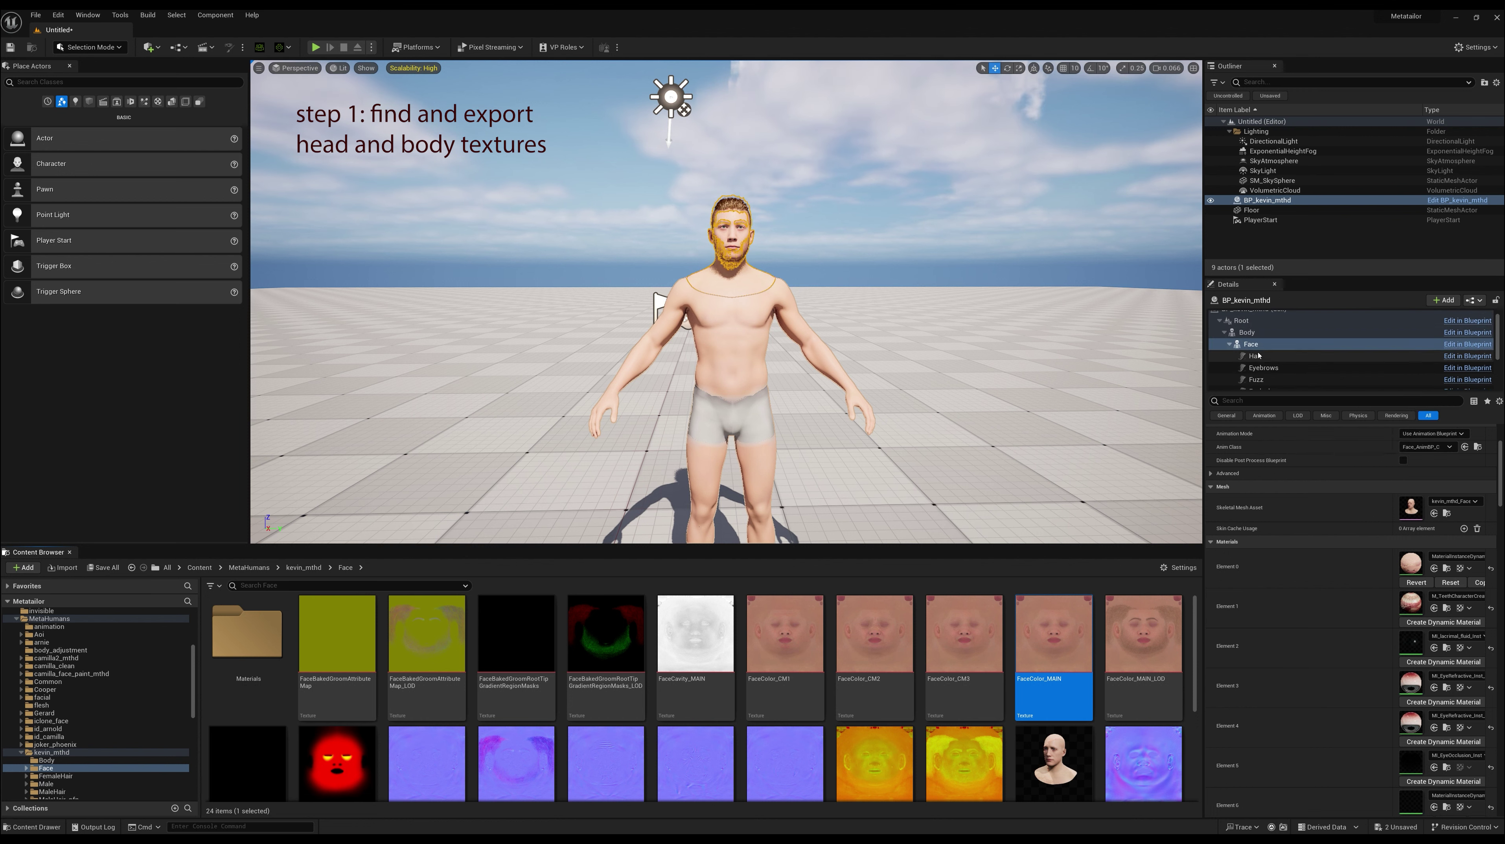
scroll(1259, 355, up, 1)
click(1246, 340)
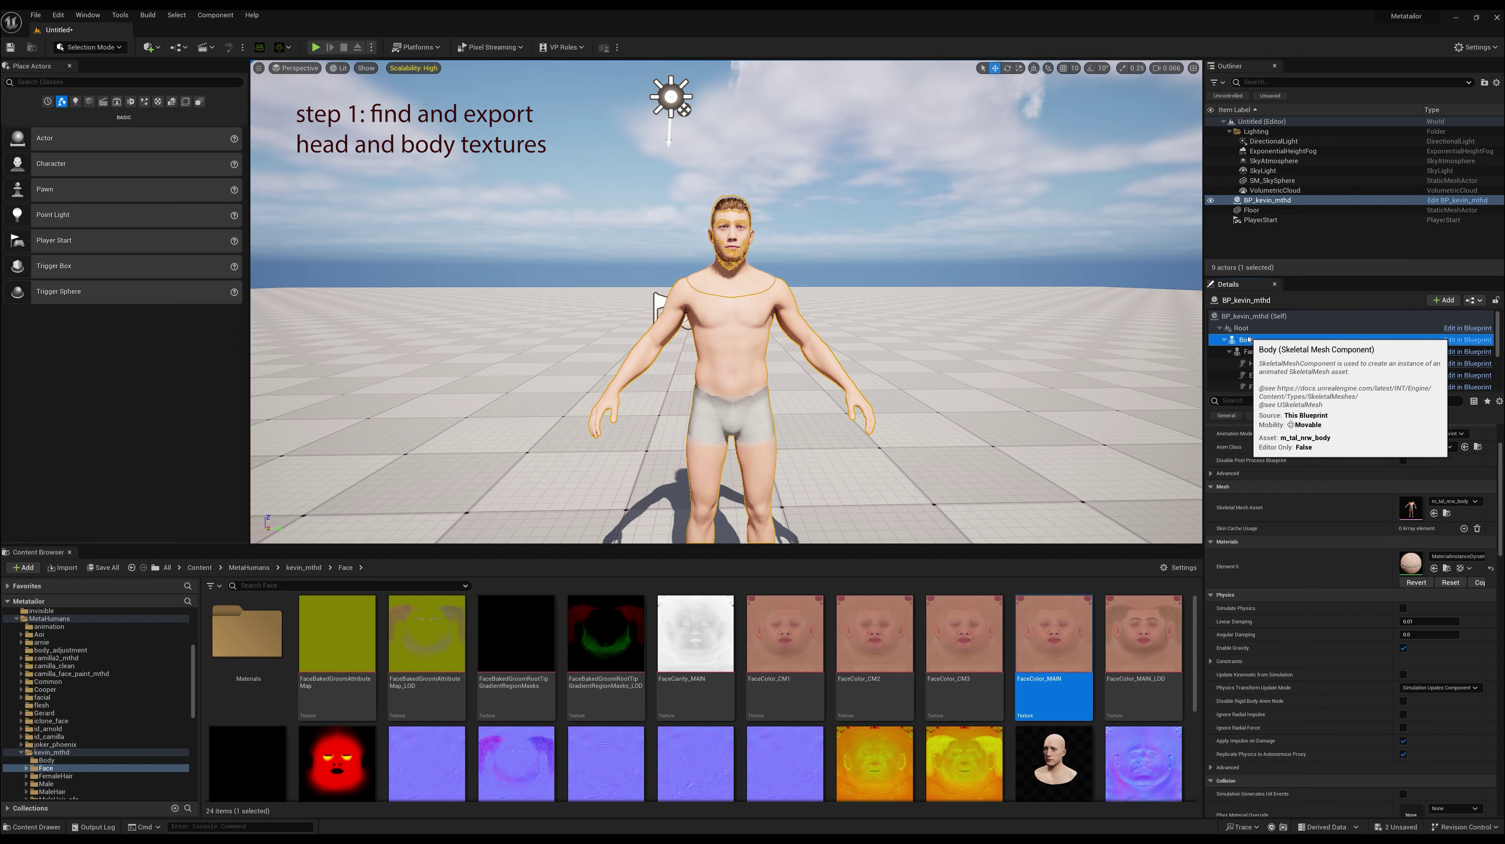
click(1412, 506)
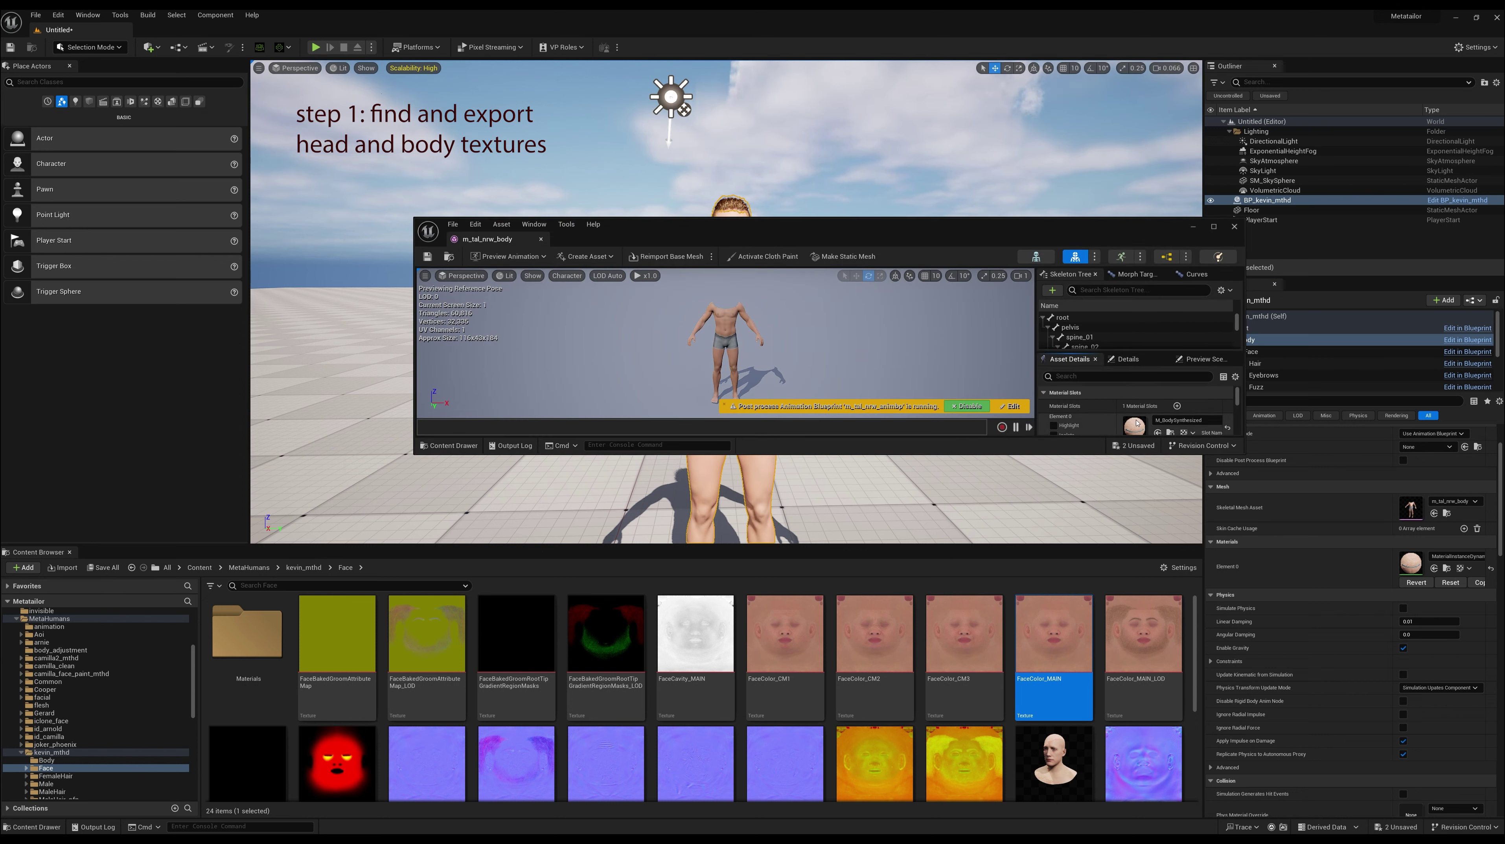
double_click(1136, 424)
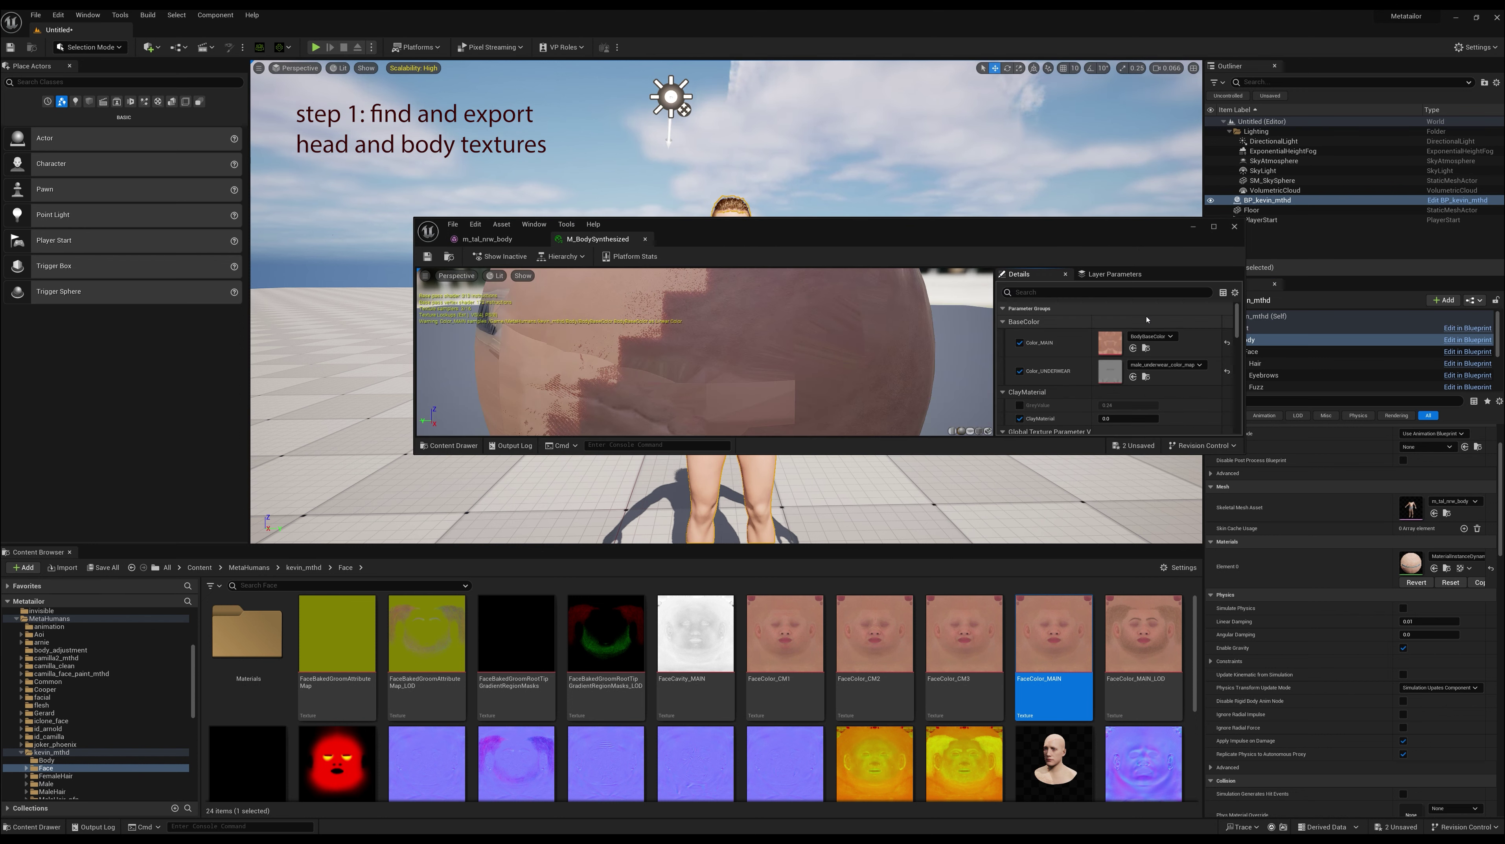
click(1146, 347)
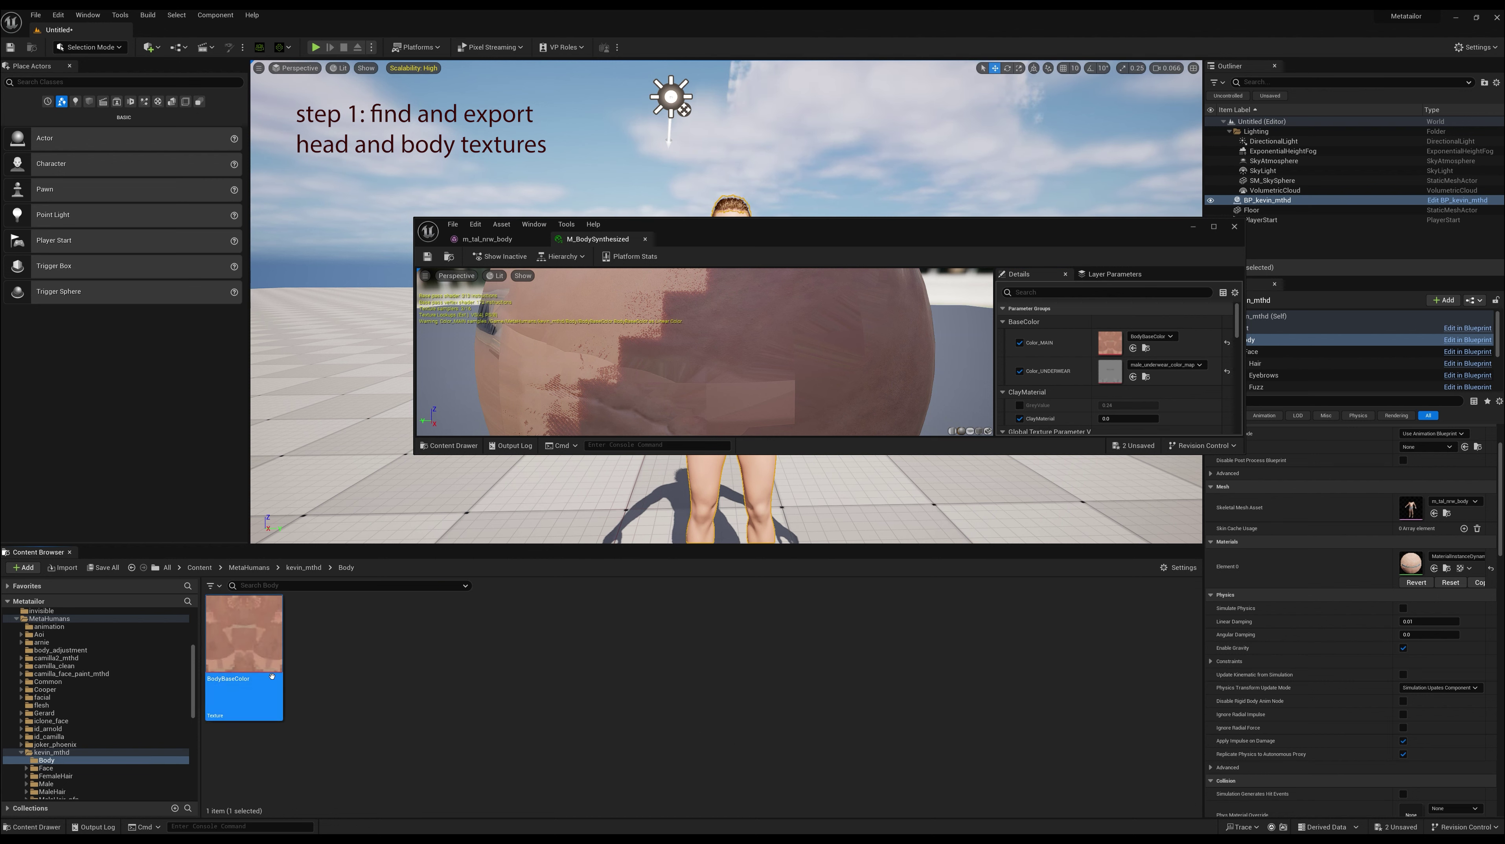
Export the BodyBaseColor texture as a PNG into the kevin folder and close the body material editor.
right_click(242, 642)
mouse_move(319, 500)
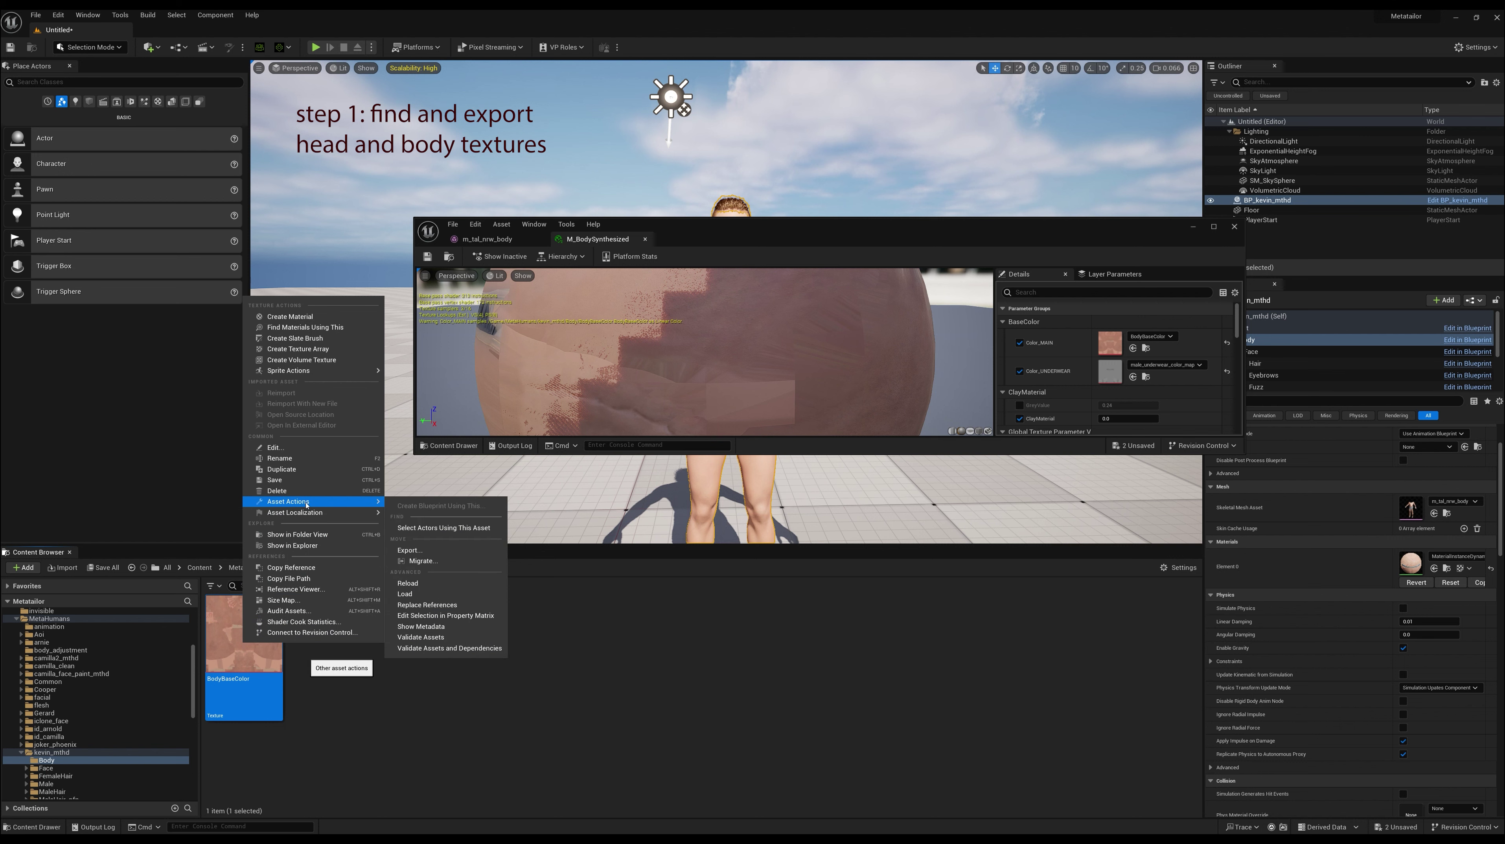
click(409, 550)
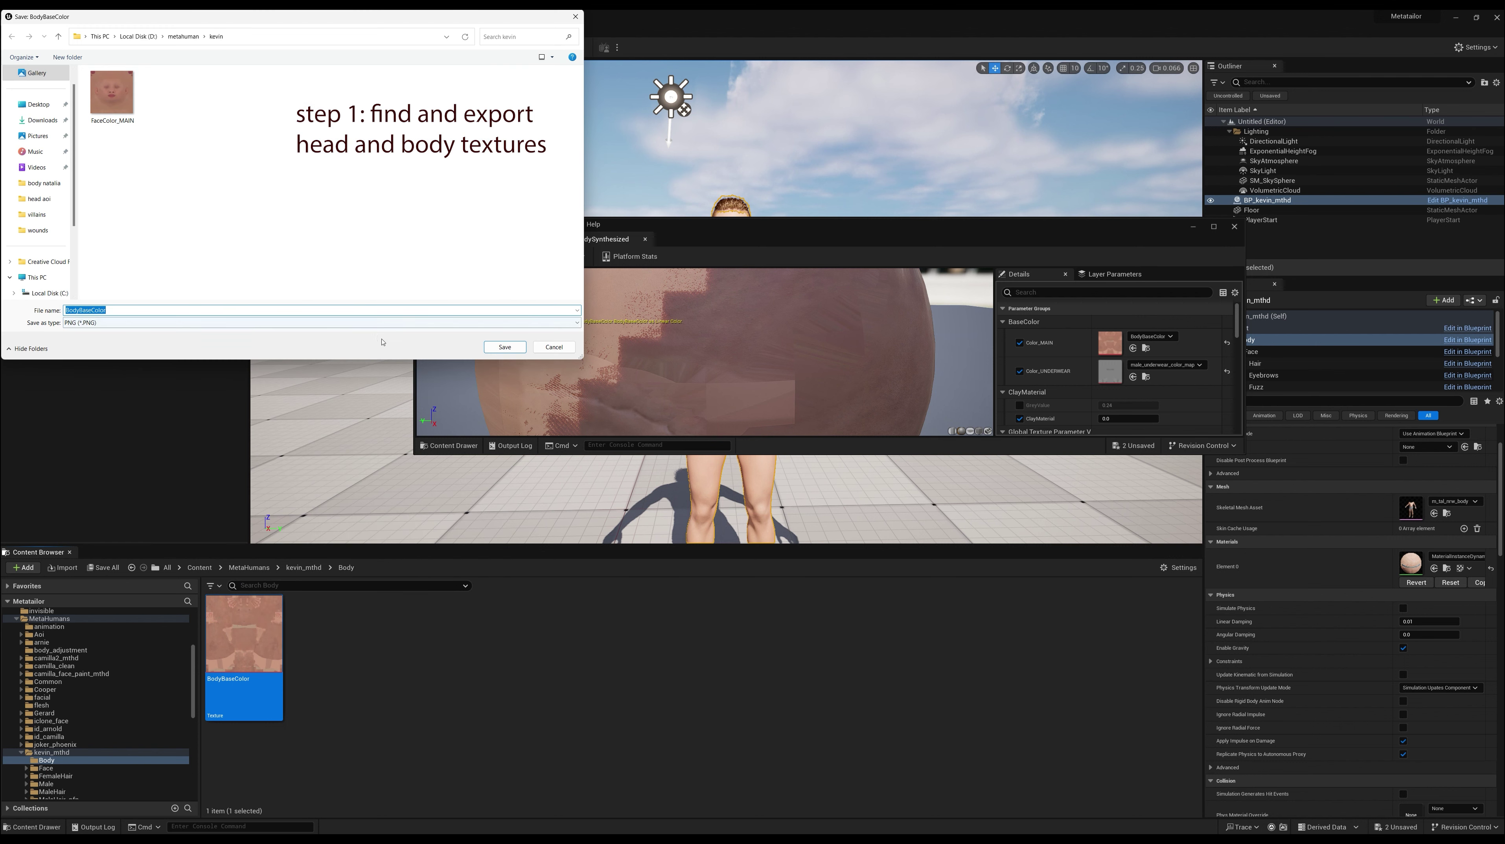
click(506, 348)
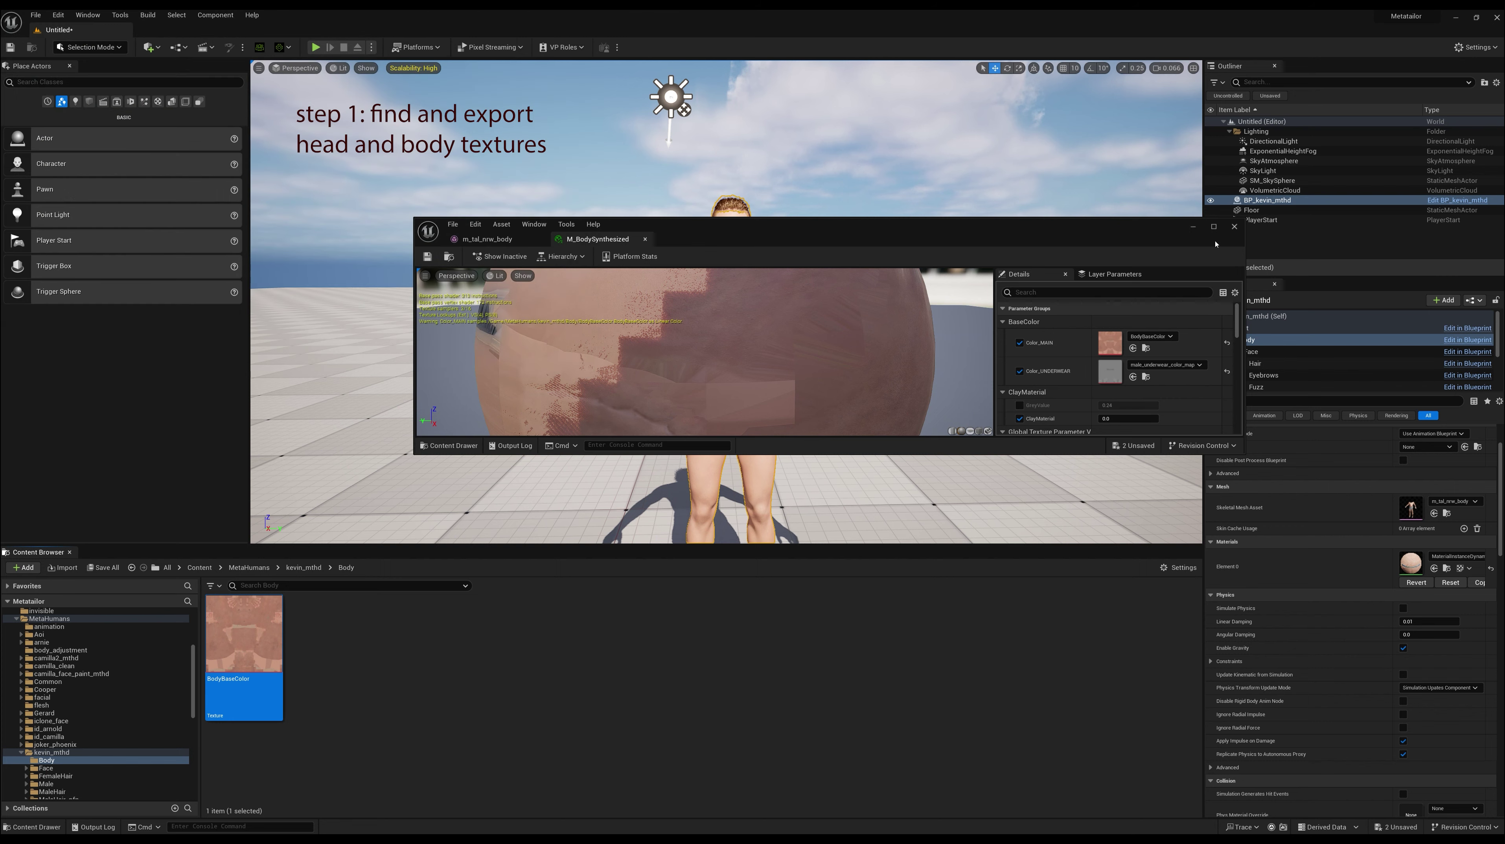
click(1232, 227)
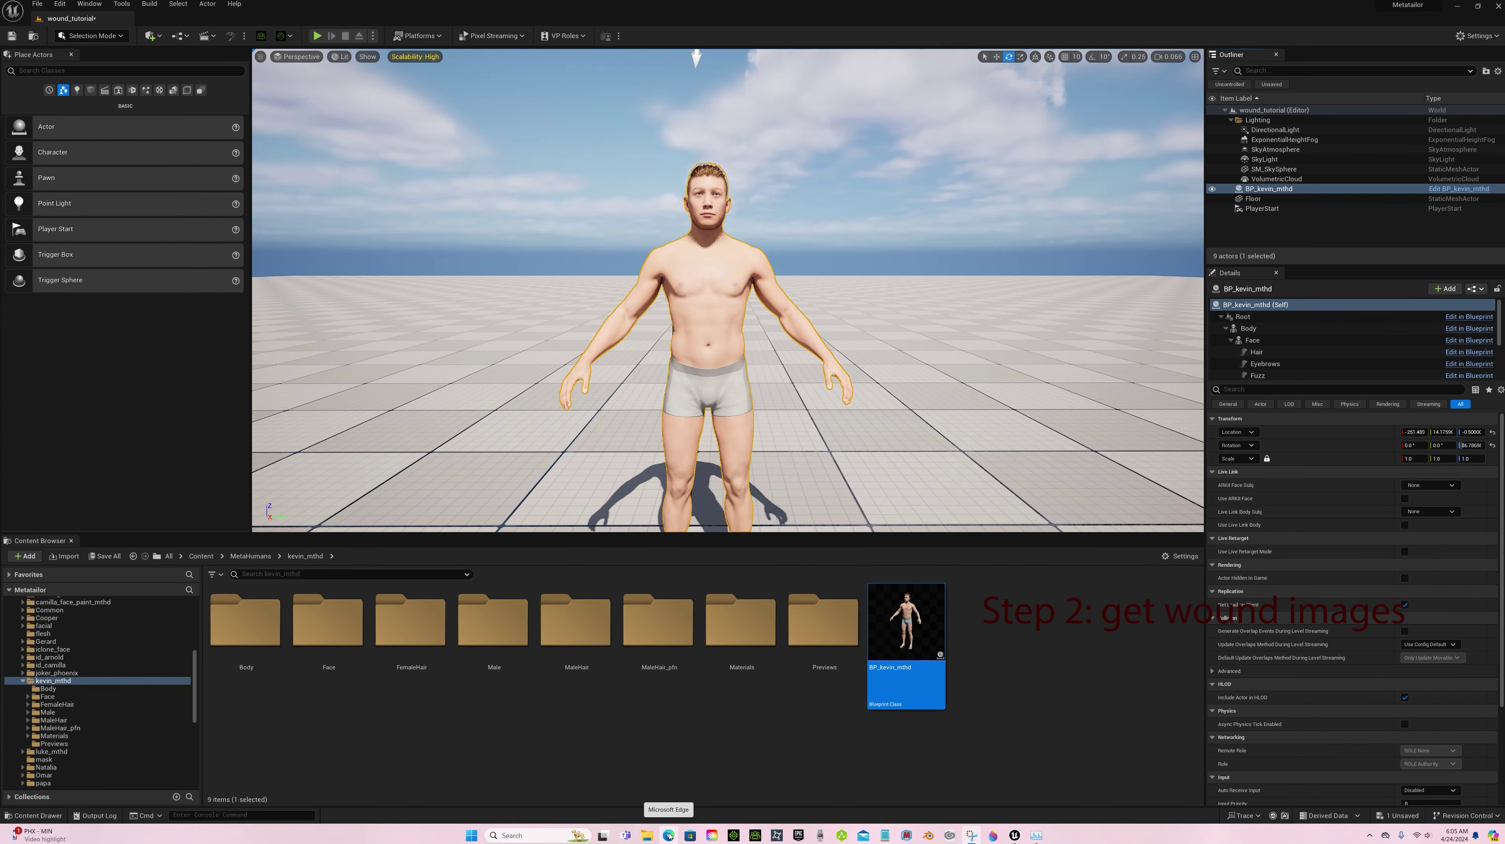
Switch to Microsoft Edge and run an image search for "wounds cuts stitches".
click(667, 829)
text(wounds)
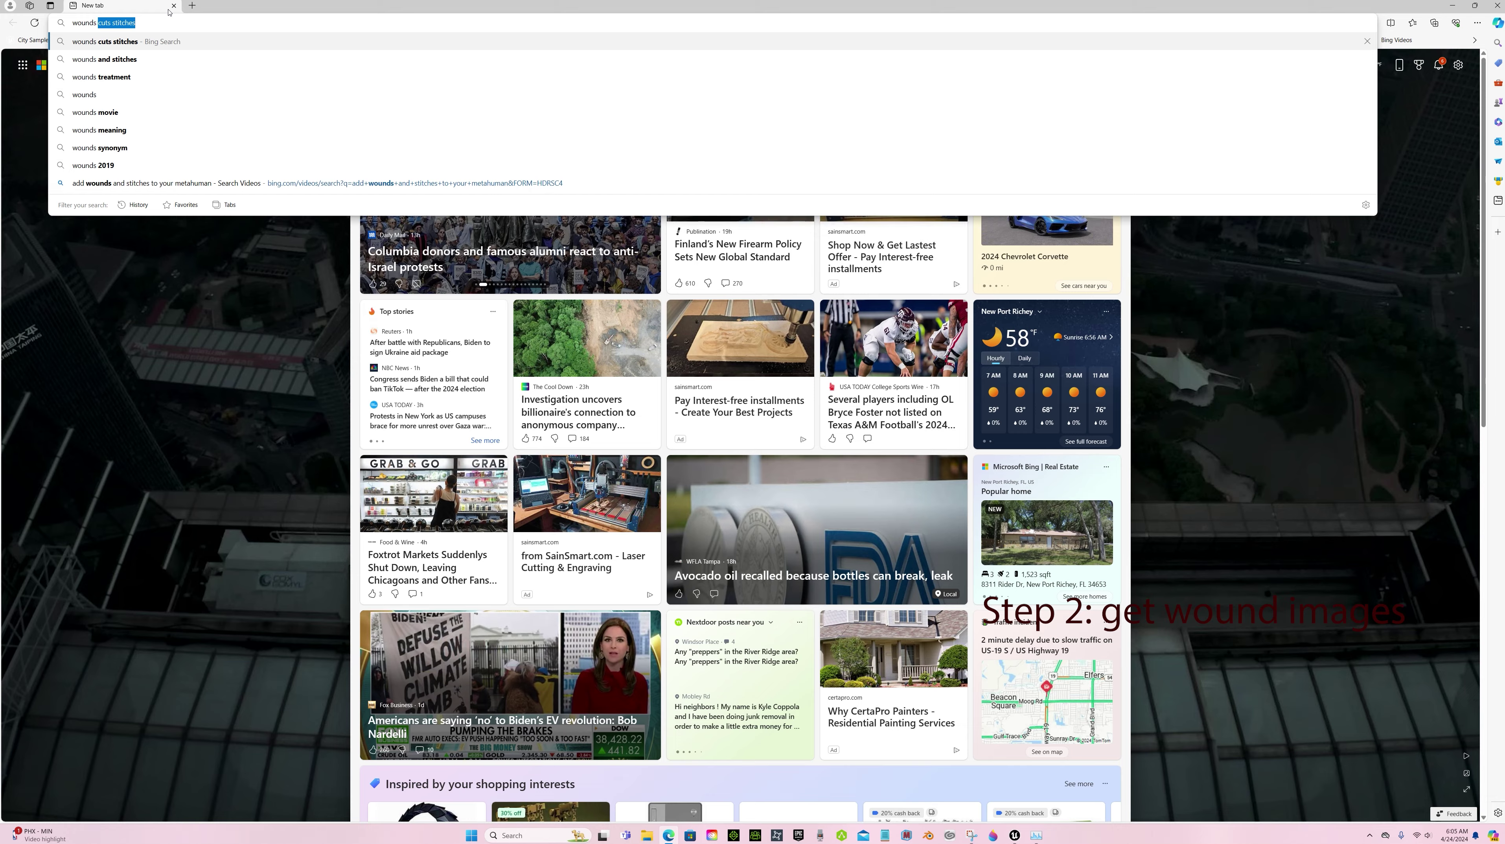
key(Return)
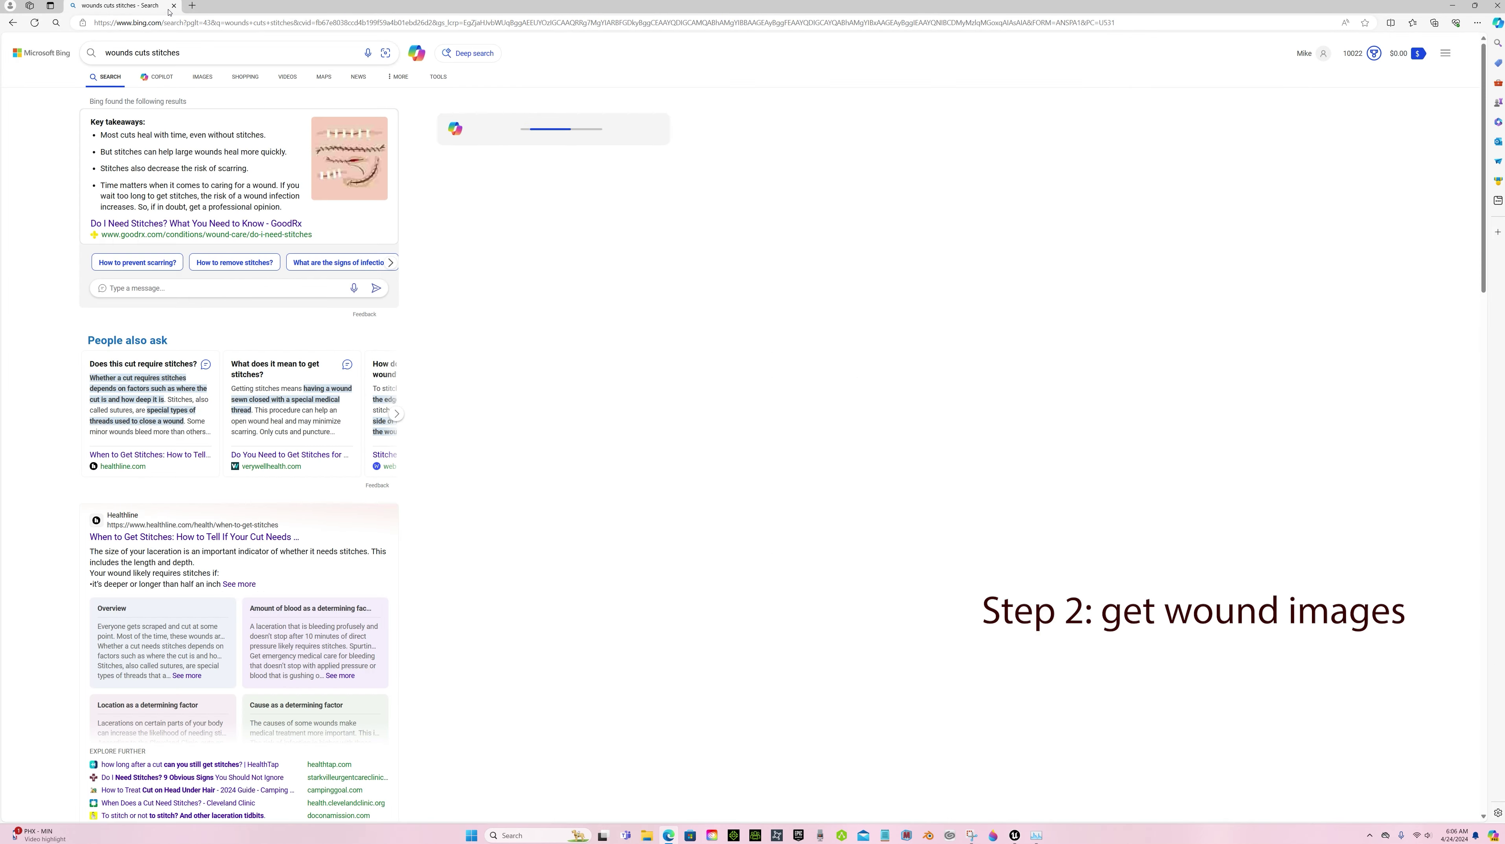
click(213, 78)
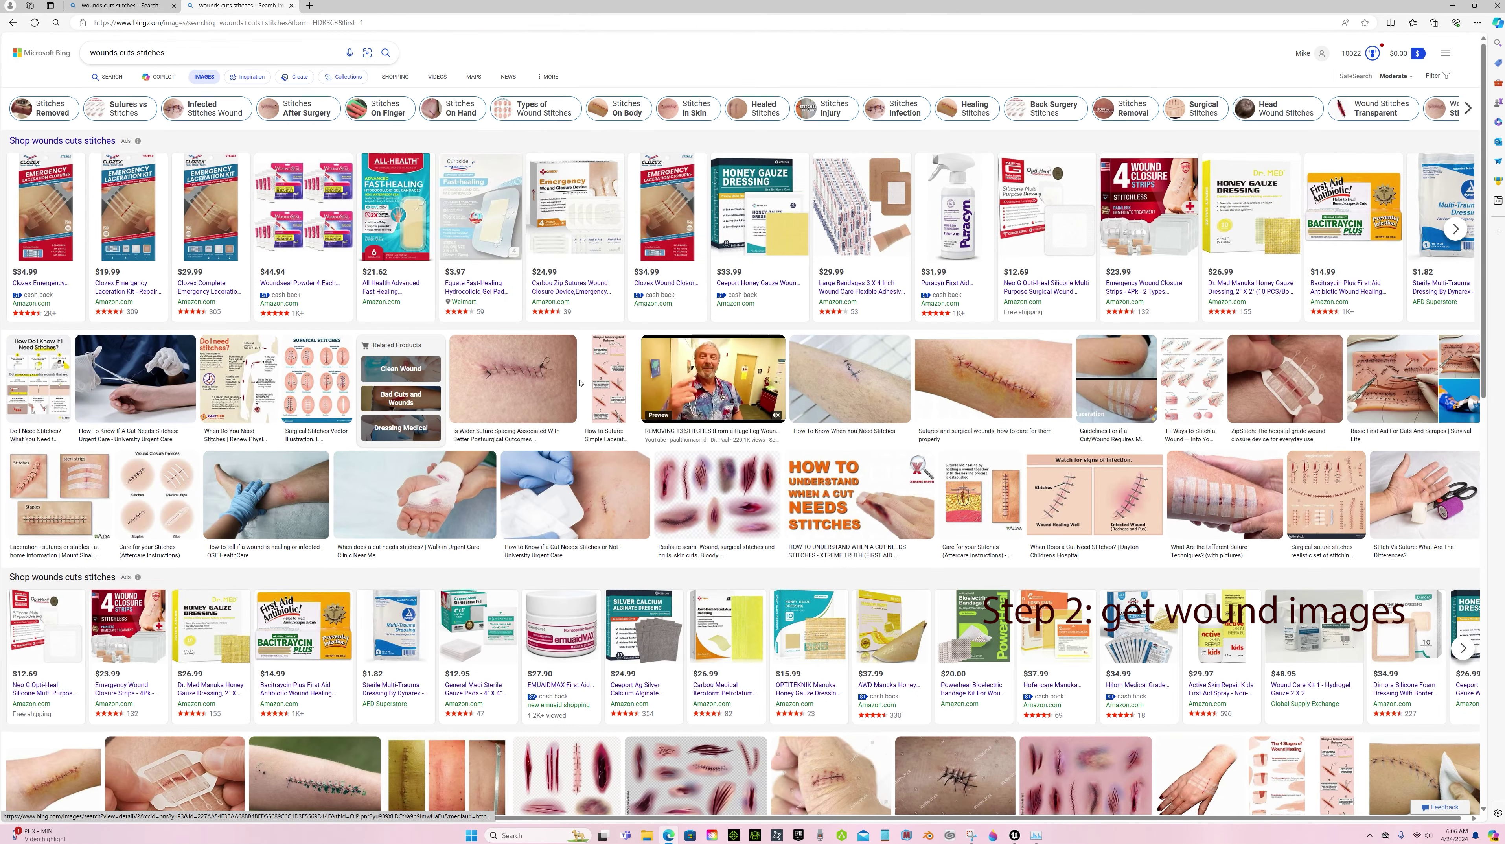
scroll(702, 310, down, 8)
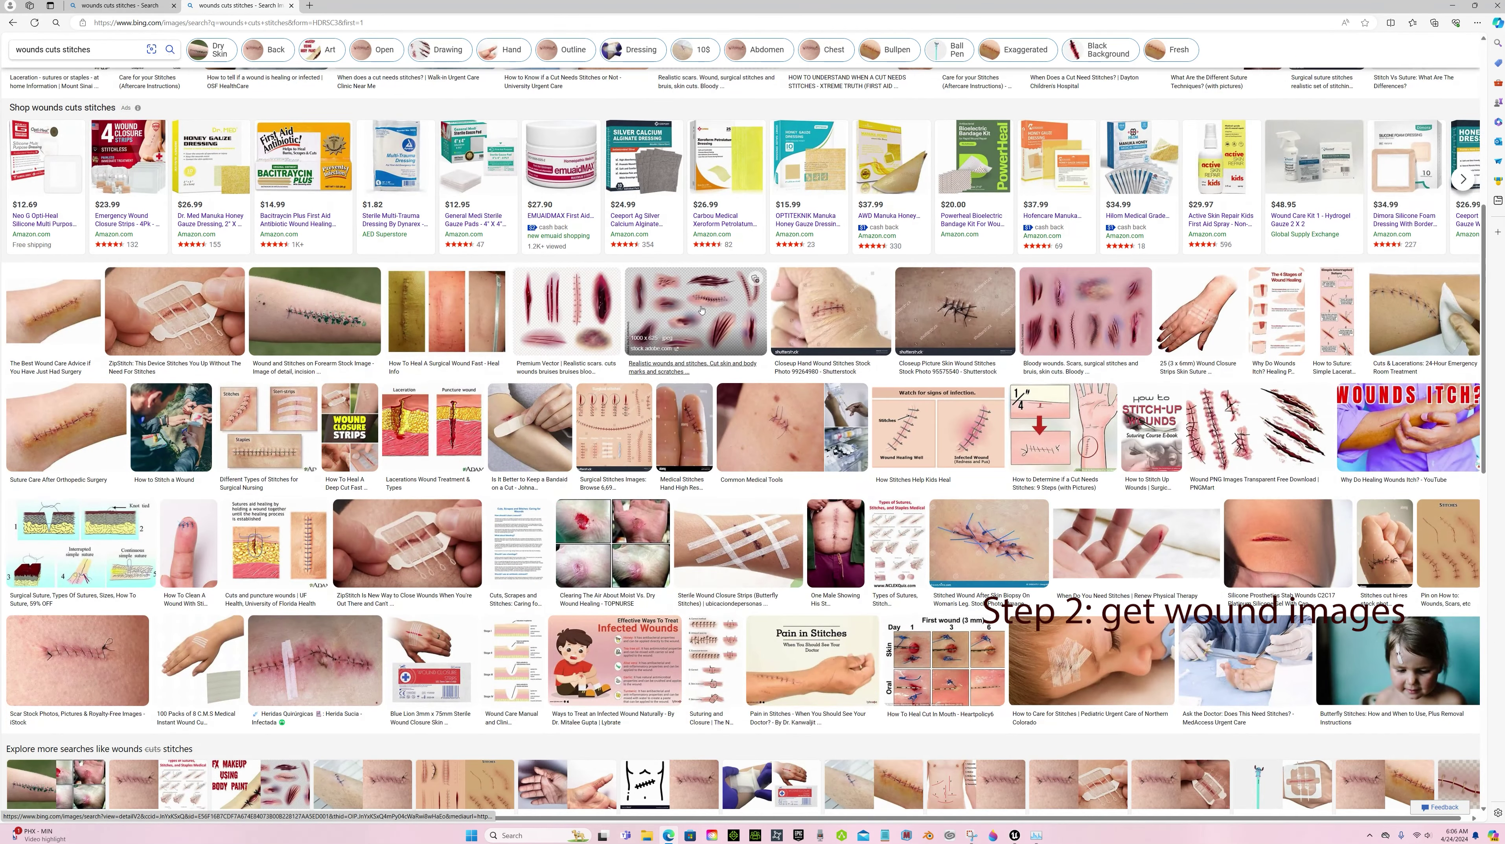
Save the "Realistic wounds and stitches" collection image as wounds2 in the Pictures wounds folder.
right_click(686, 312)
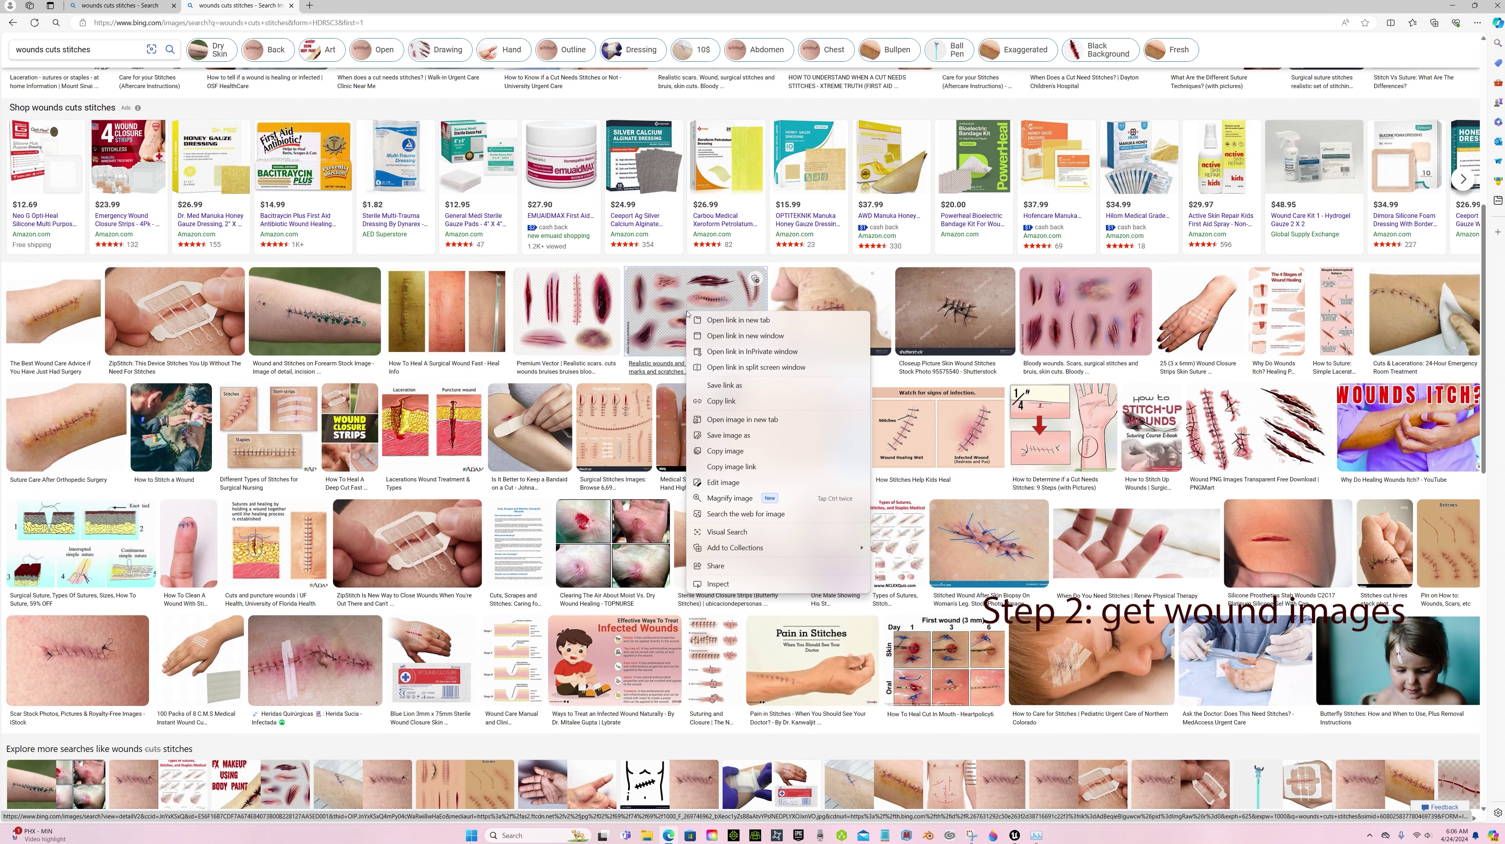
click(727, 436)
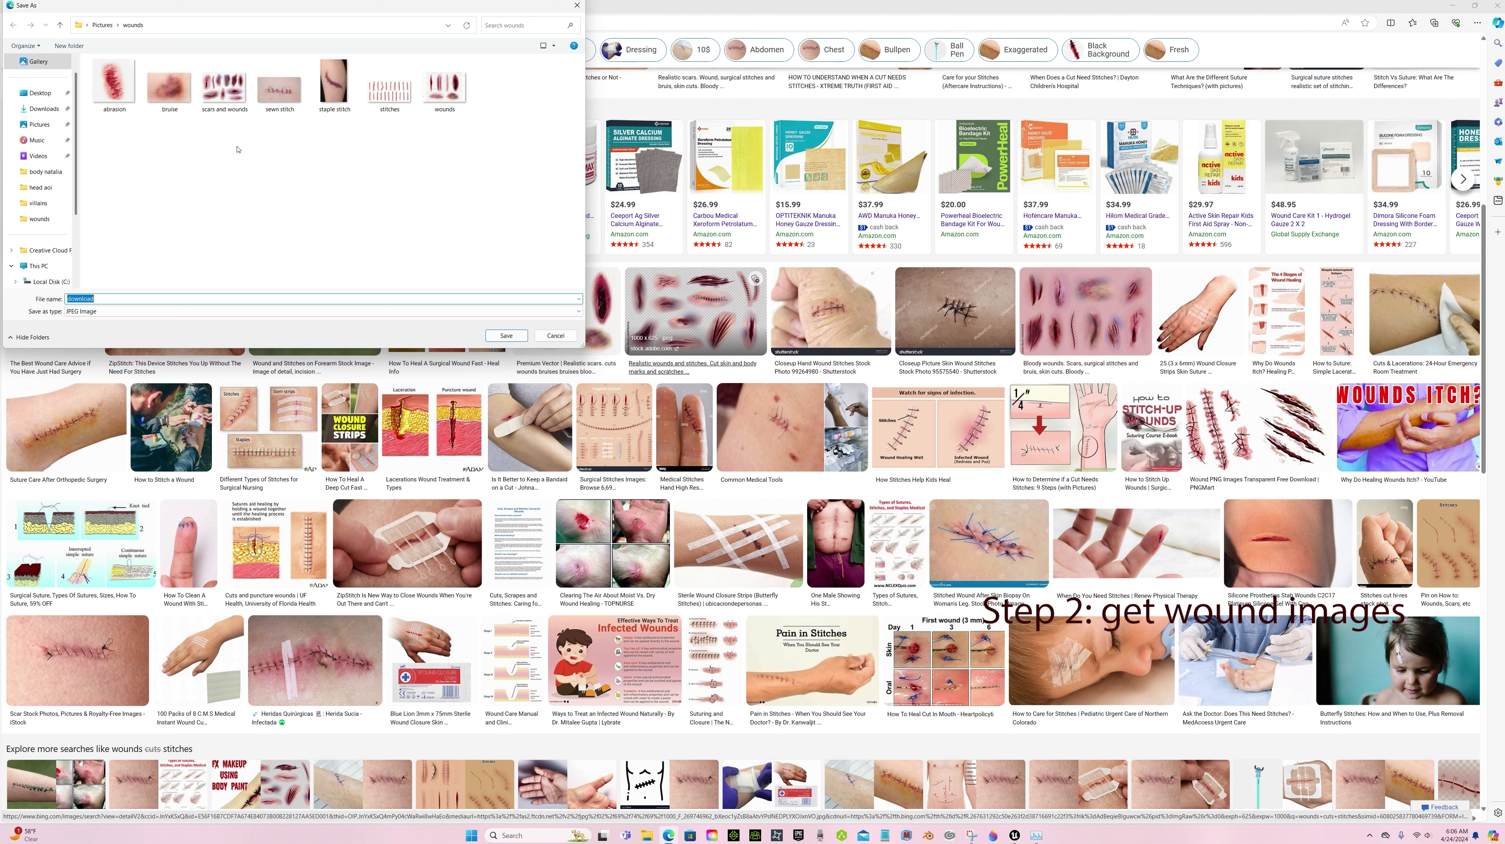
text(sounds)
key(BackSpace)
key(BackSpace)
key(BackSpace)
key(BackSpace)
key(BackSpace)
key(BackSpace)
text(wou)
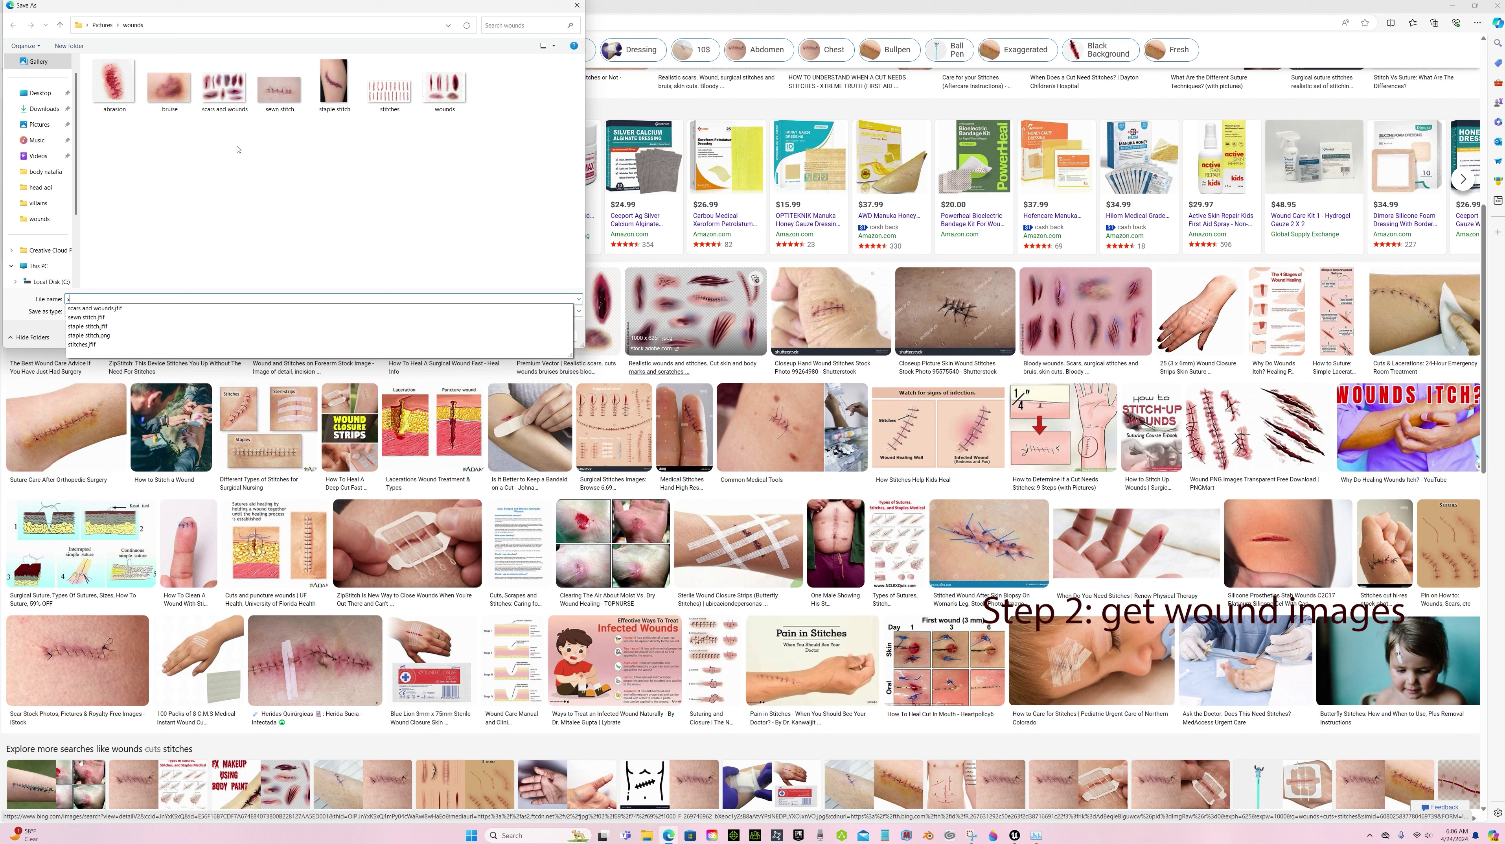
text(nds2)
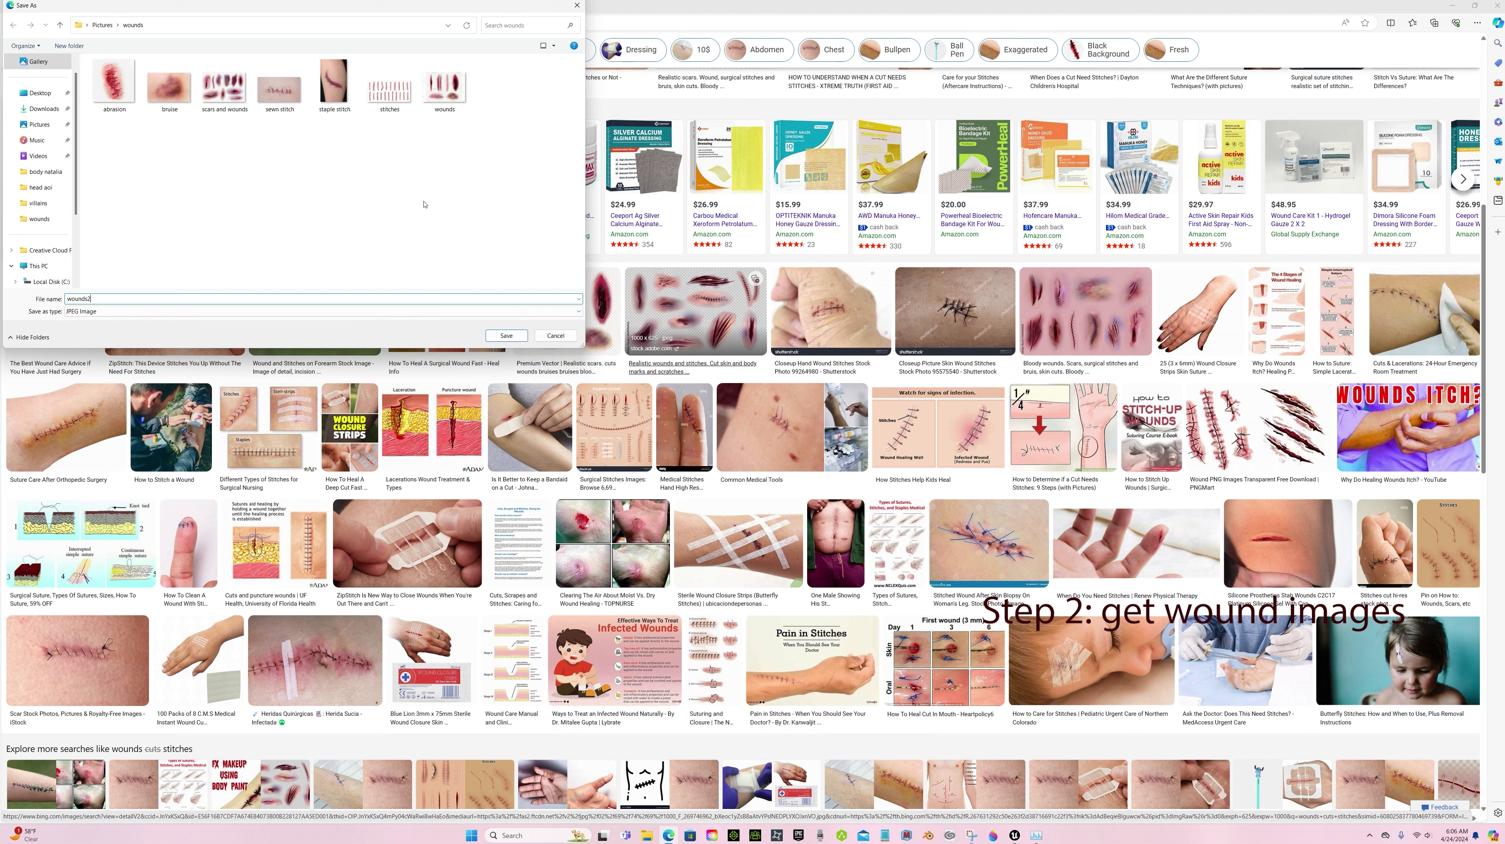
click(506, 336)
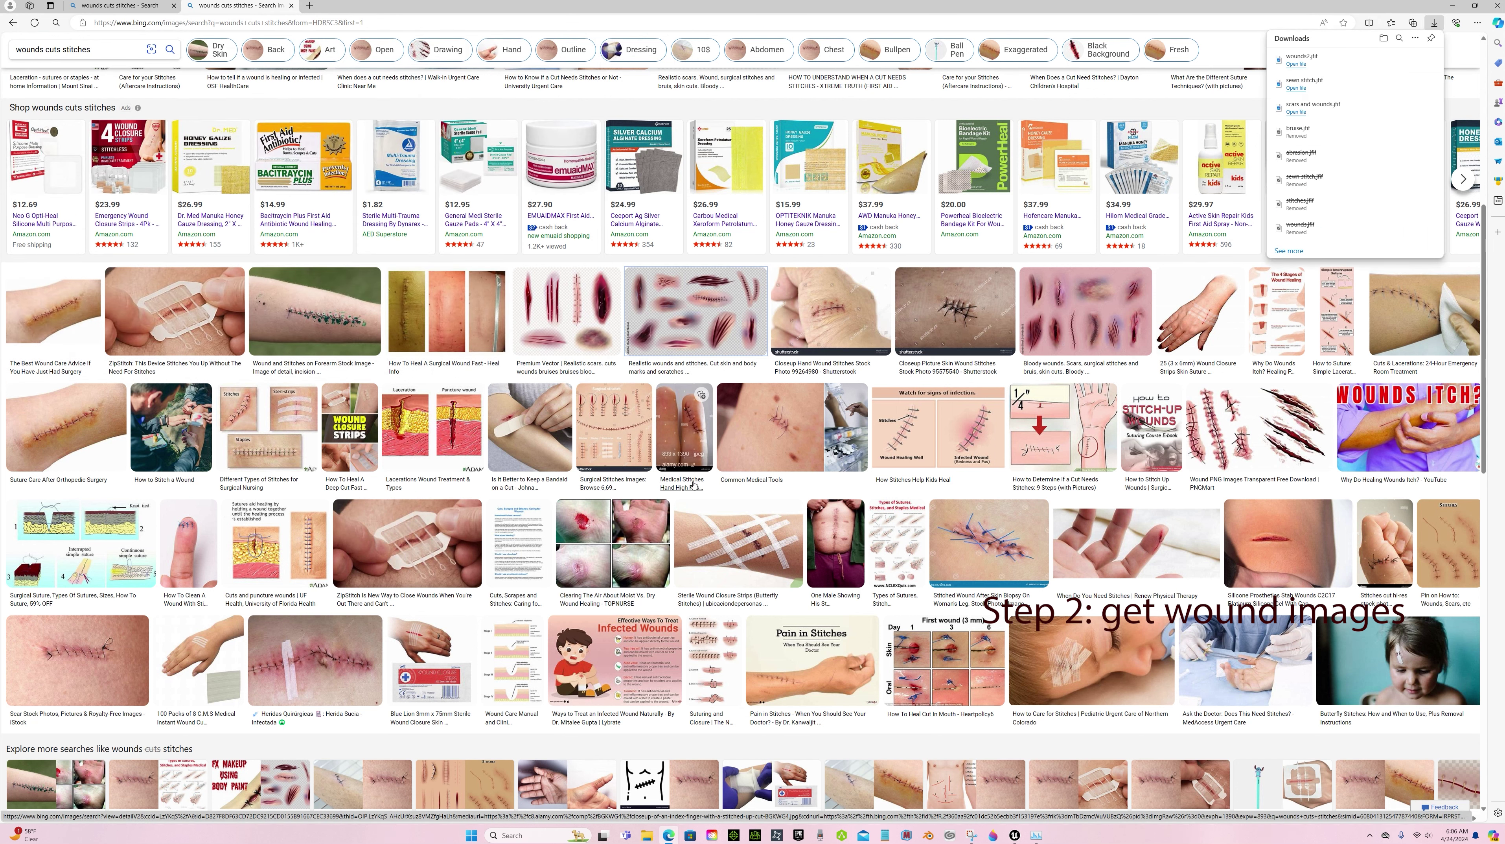
Save the "Closeup Picture Skin Wound Stitches" image as stitches2 in the wounds folder.
right_click(958, 311)
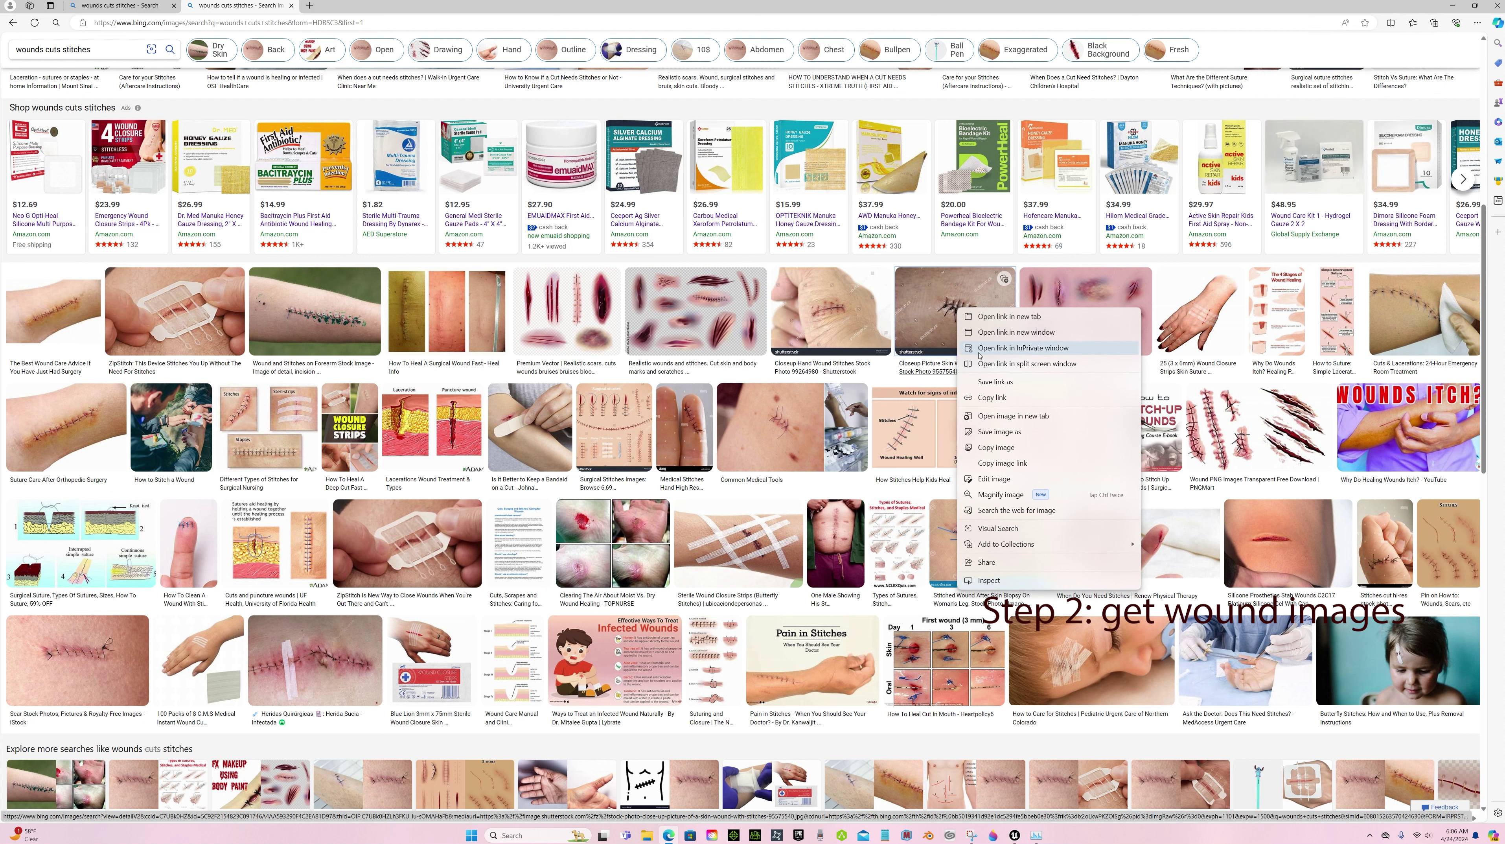
click(999, 431)
text(st)
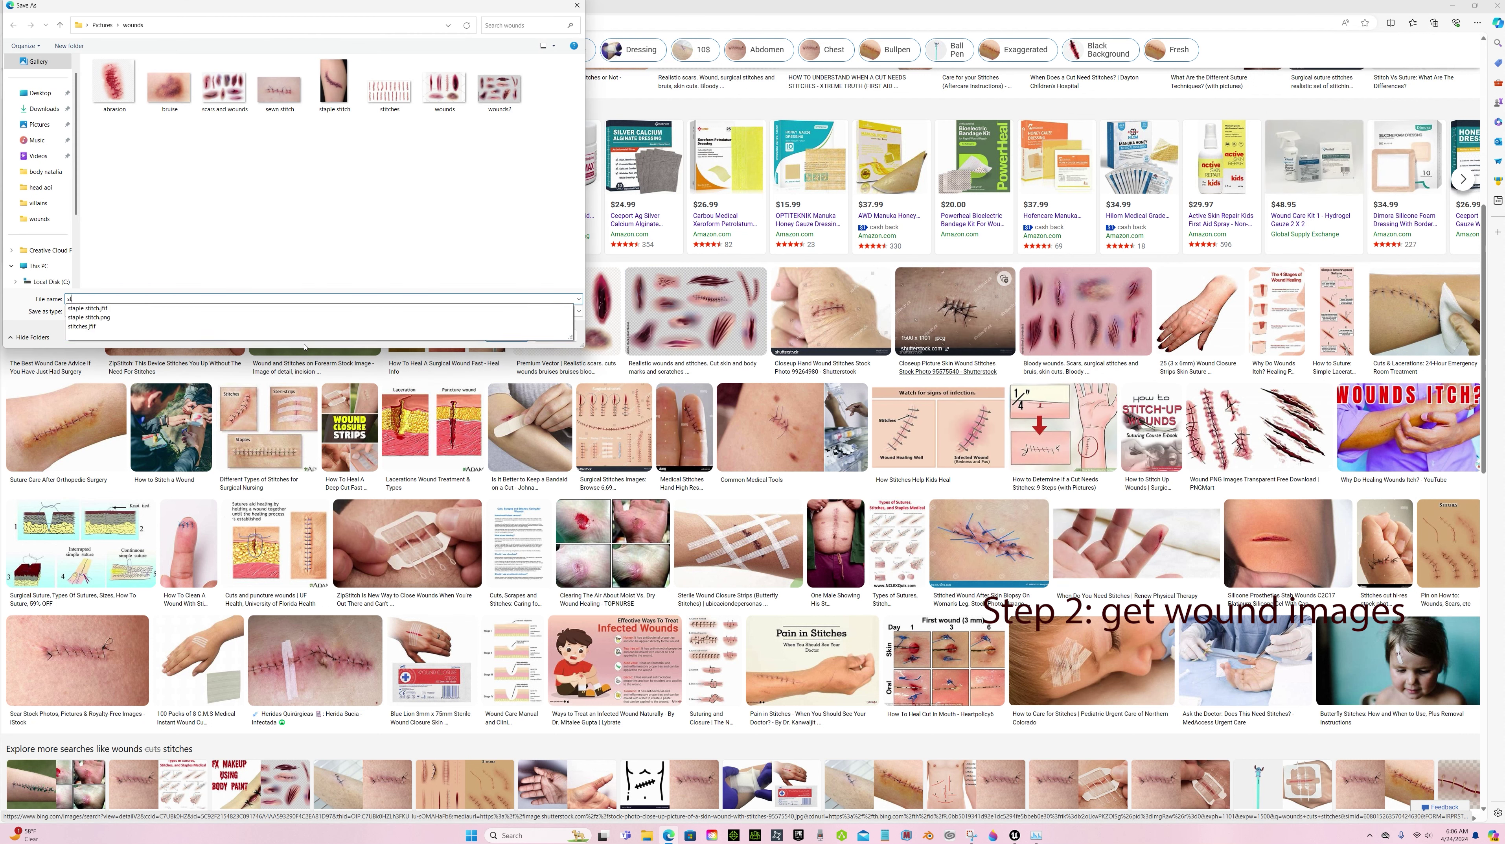
text(itches)
key(Return)
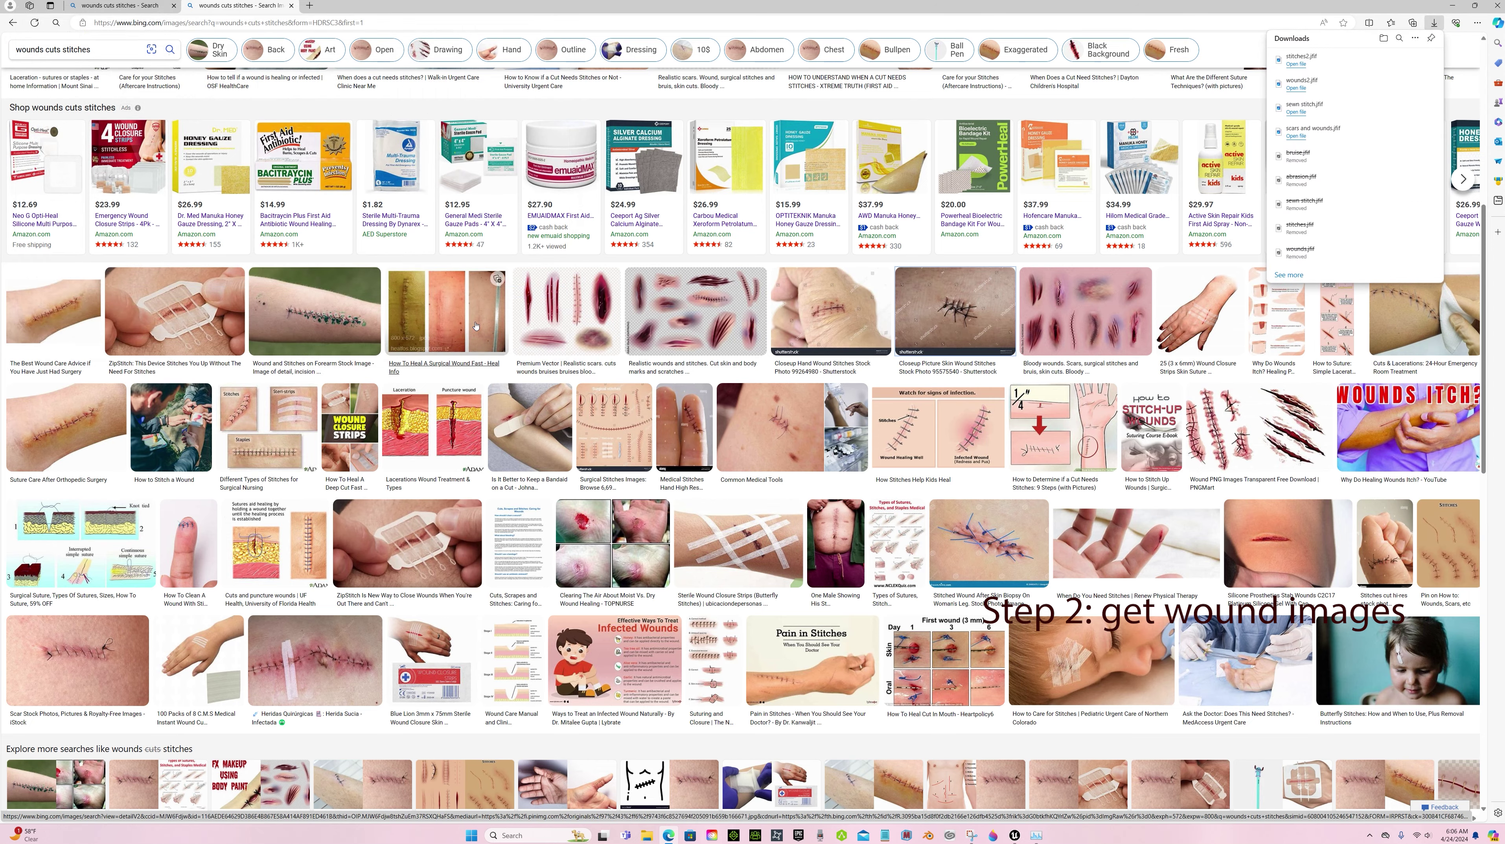
Save the "Sutures and surgical wounds: how to care for them properly" image as stitches3 in the Pictures wounds folder.
scroll(563, 334, up, 5)
scroll(563, 334, up, 3)
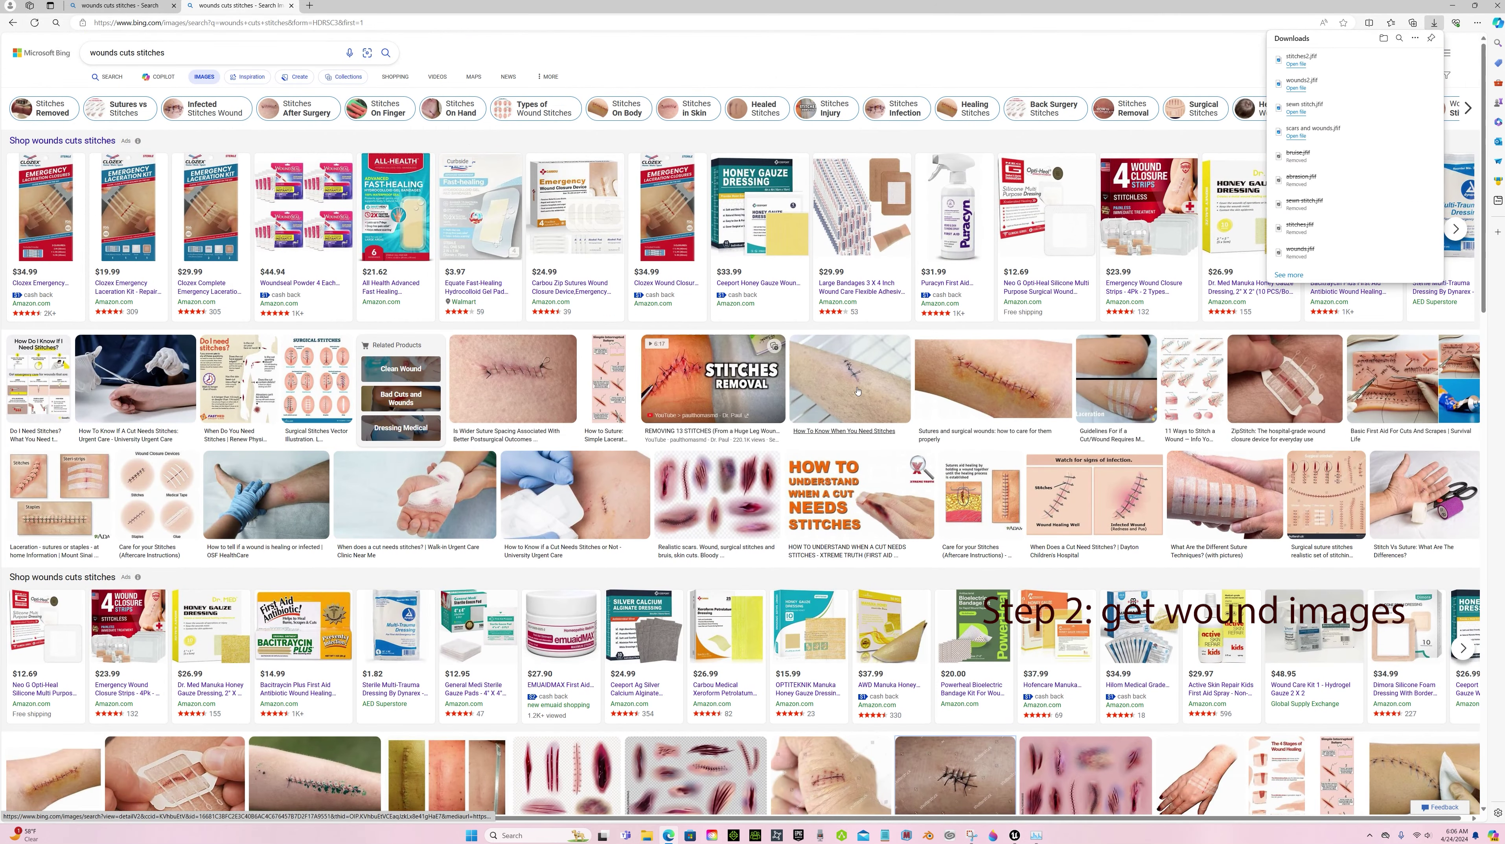
right_click(978, 381)
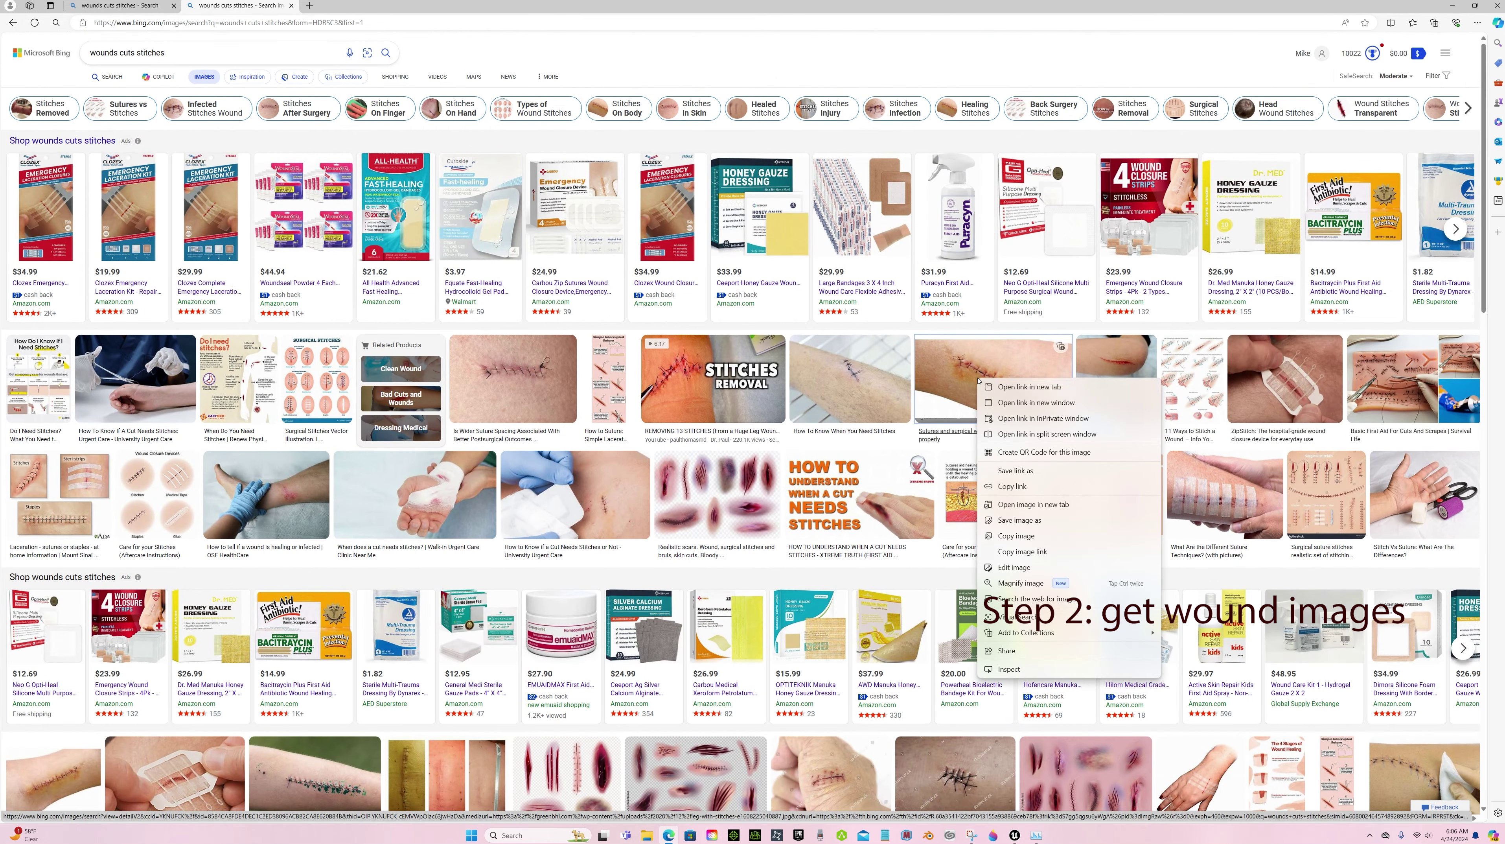
click(1012, 520)
text(stit)
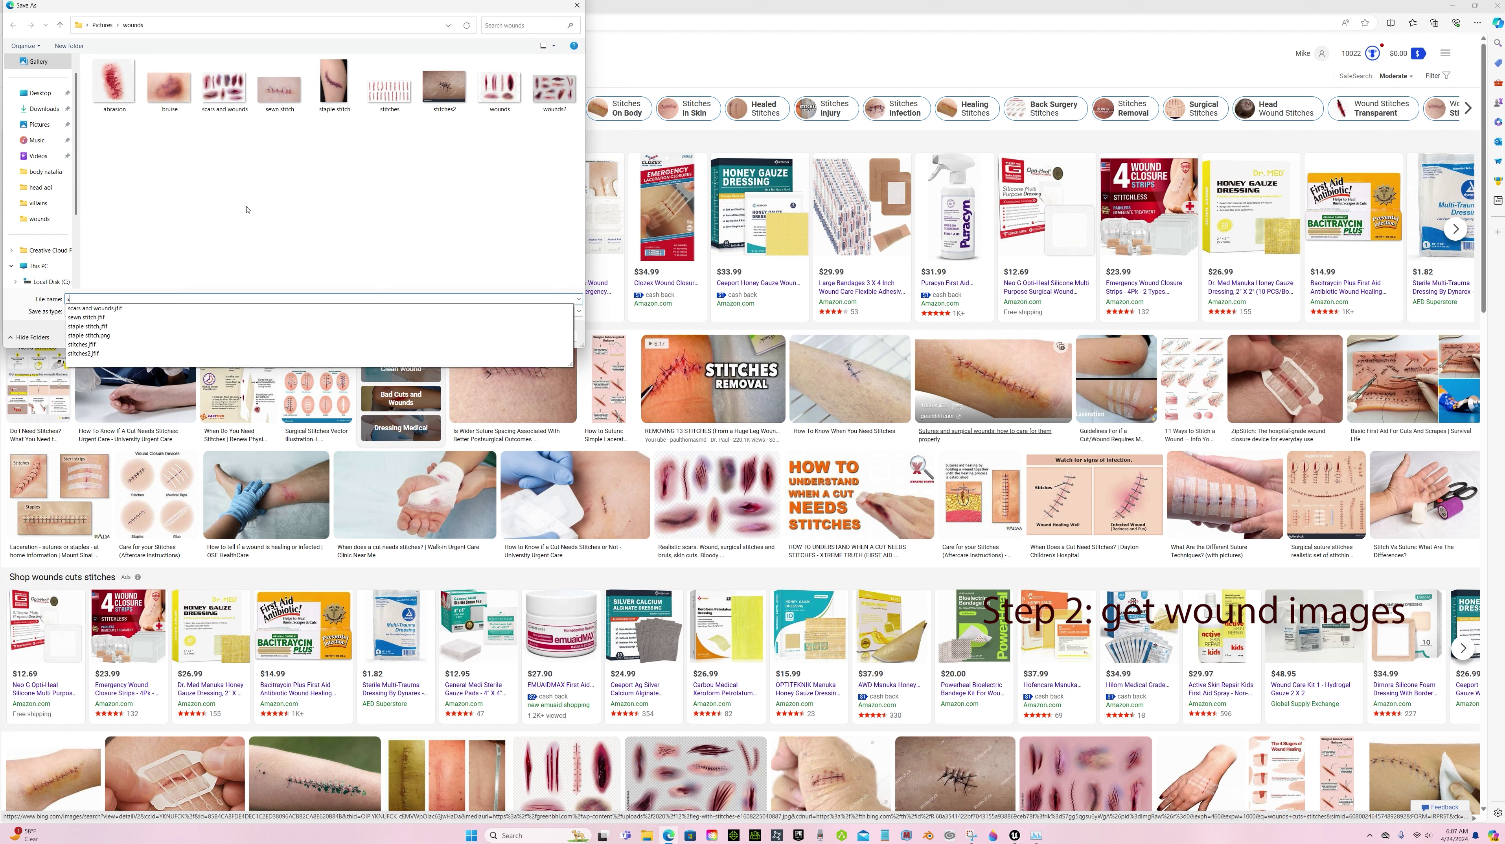
text(ches3)
key(Return)
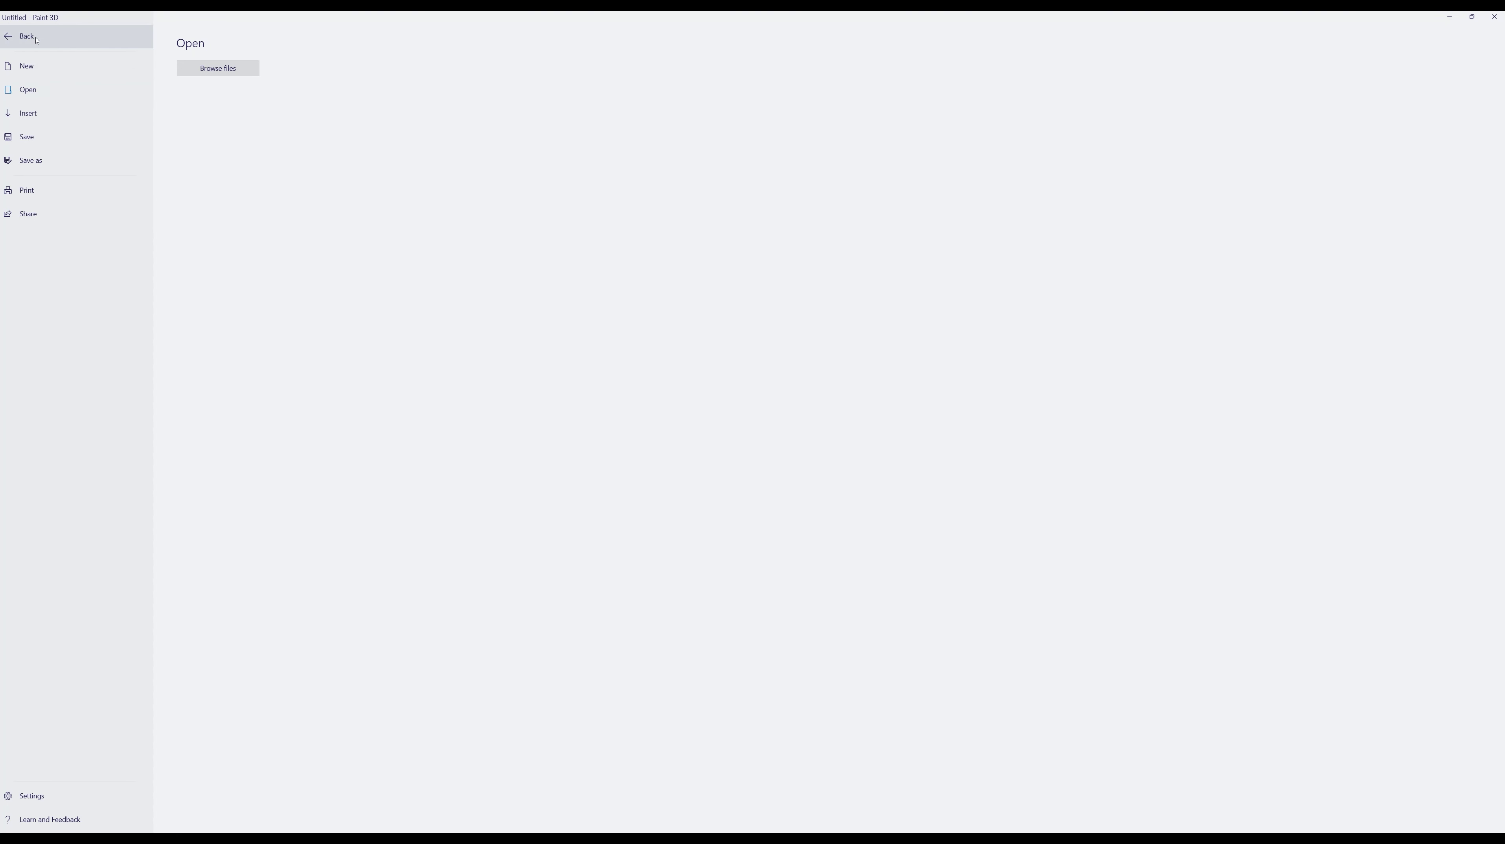
Open stitches3 in Paint 3D and cut out the stitched wound with Magic select, adding the missed stitches along its upper edge.
click(218, 68)
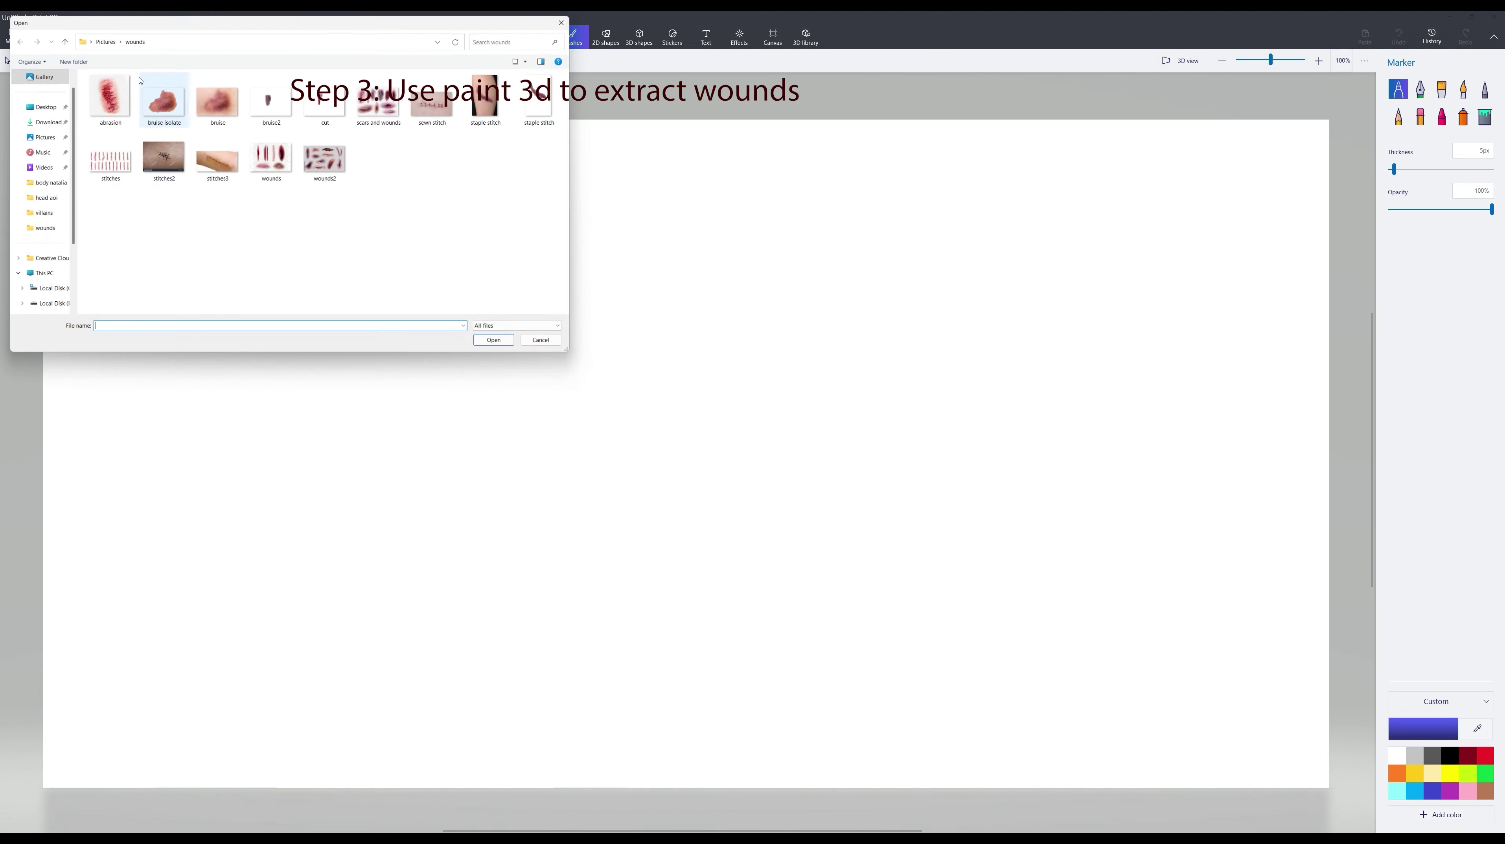
double_click(216, 161)
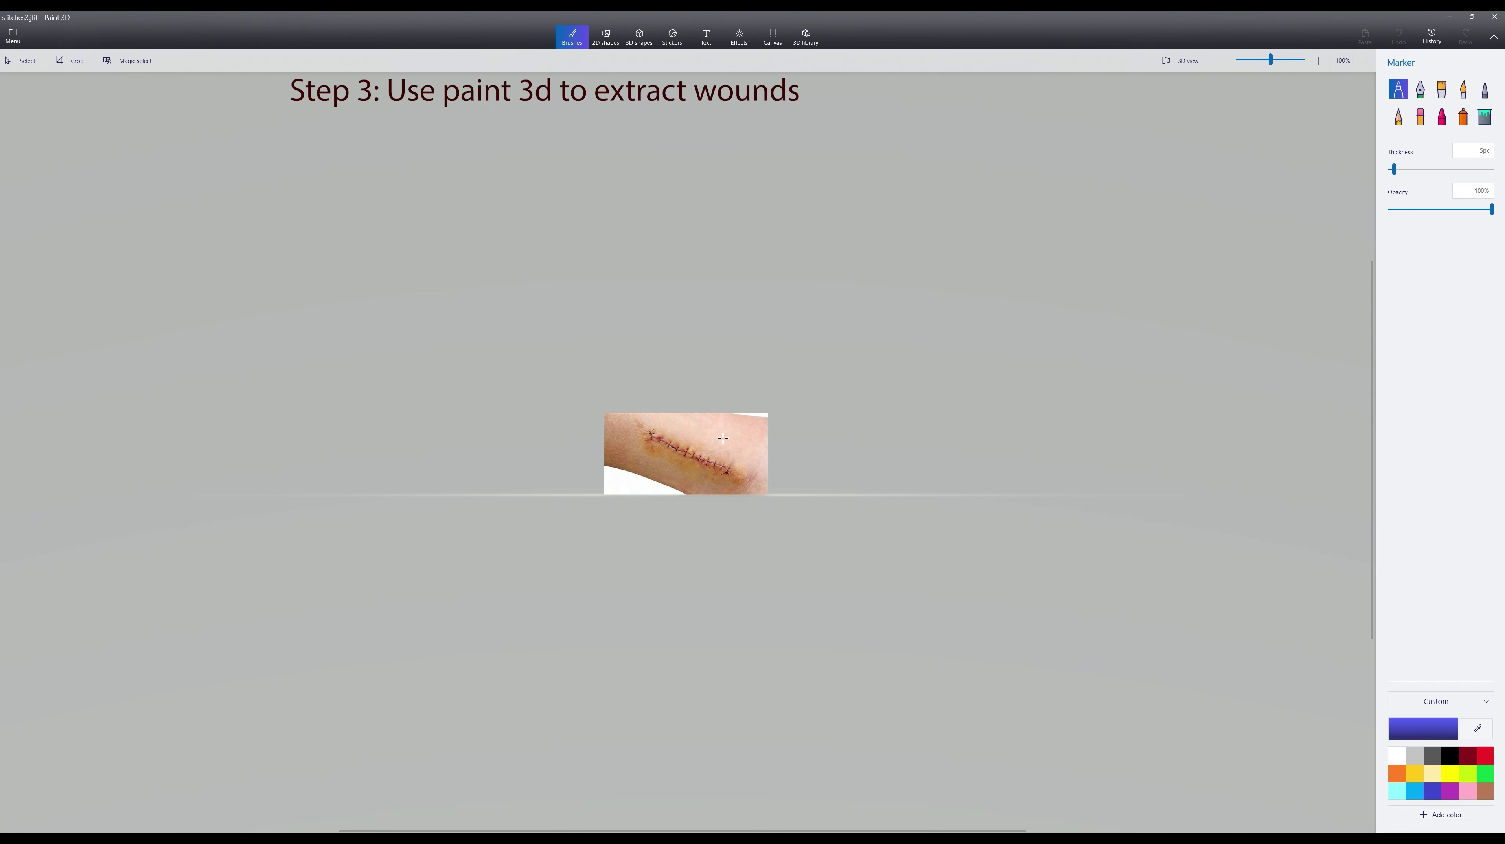
click(129, 60)
drag(603, 454, 645, 452)
drag(766, 452, 754, 454)
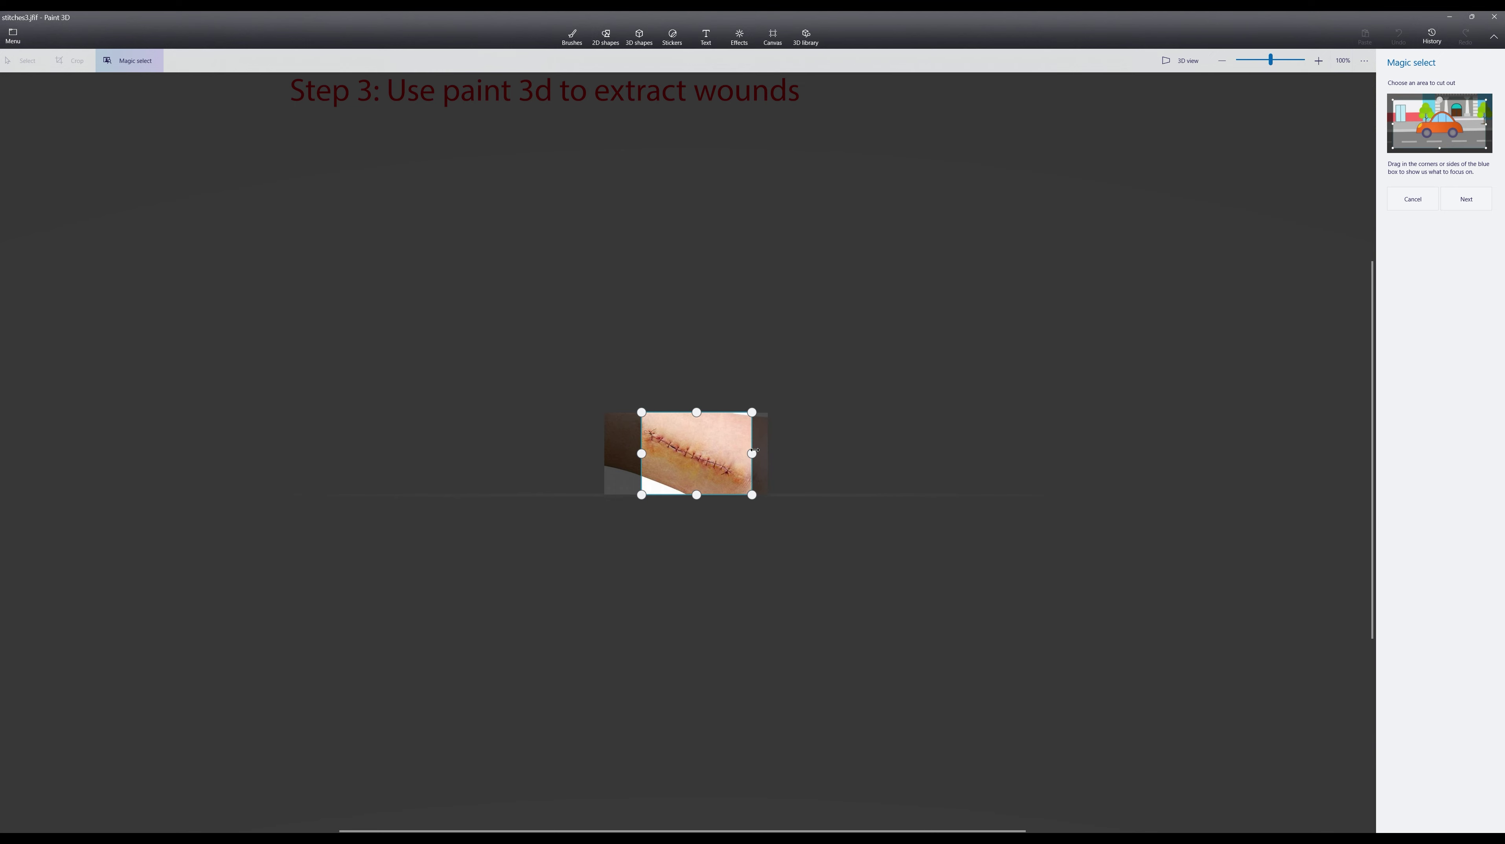
drag(696, 412, 695, 425)
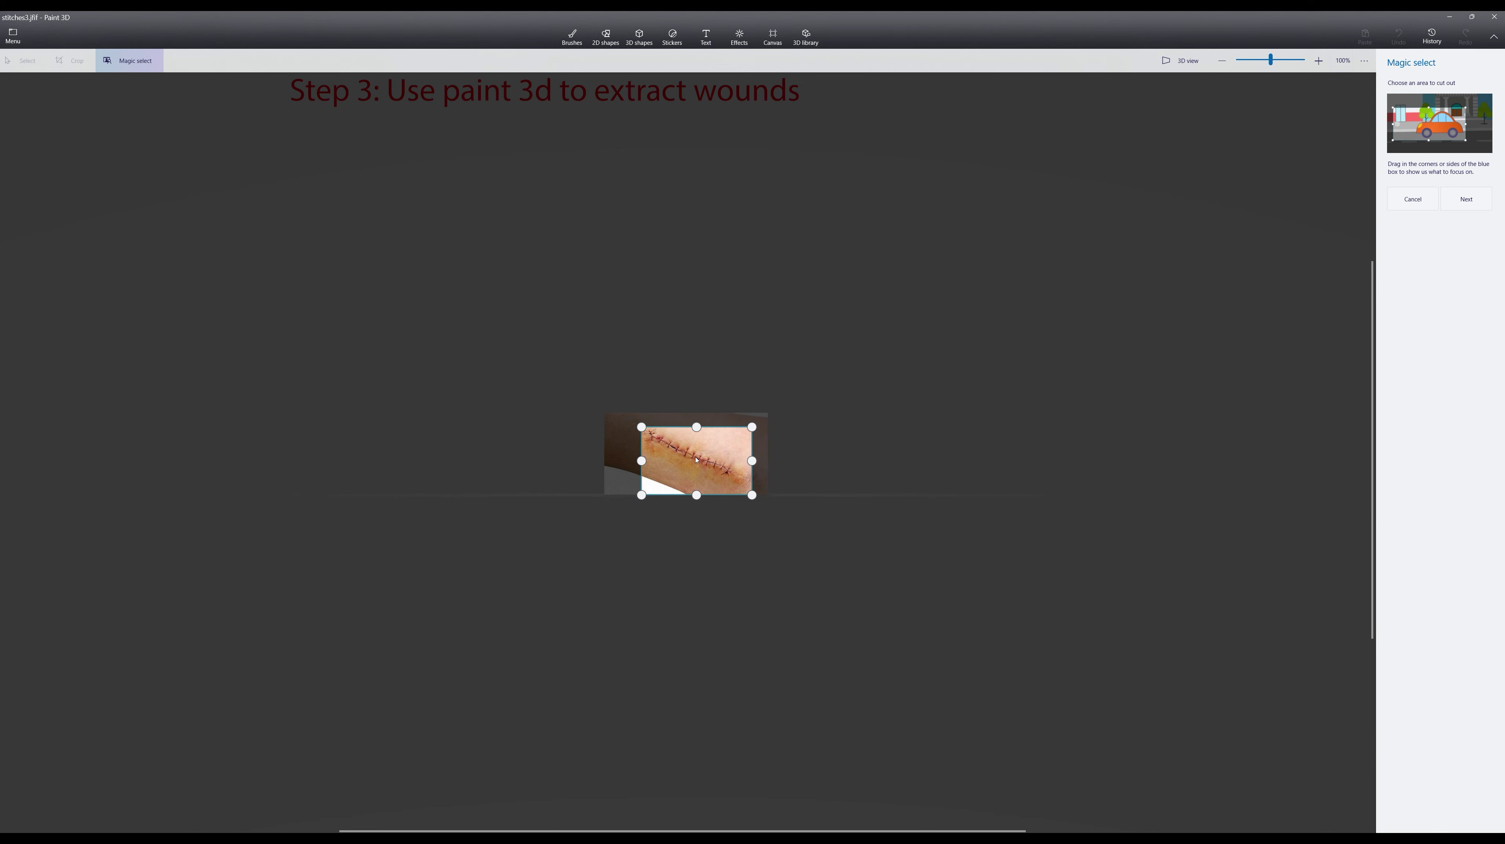
drag(696, 495, 696, 482)
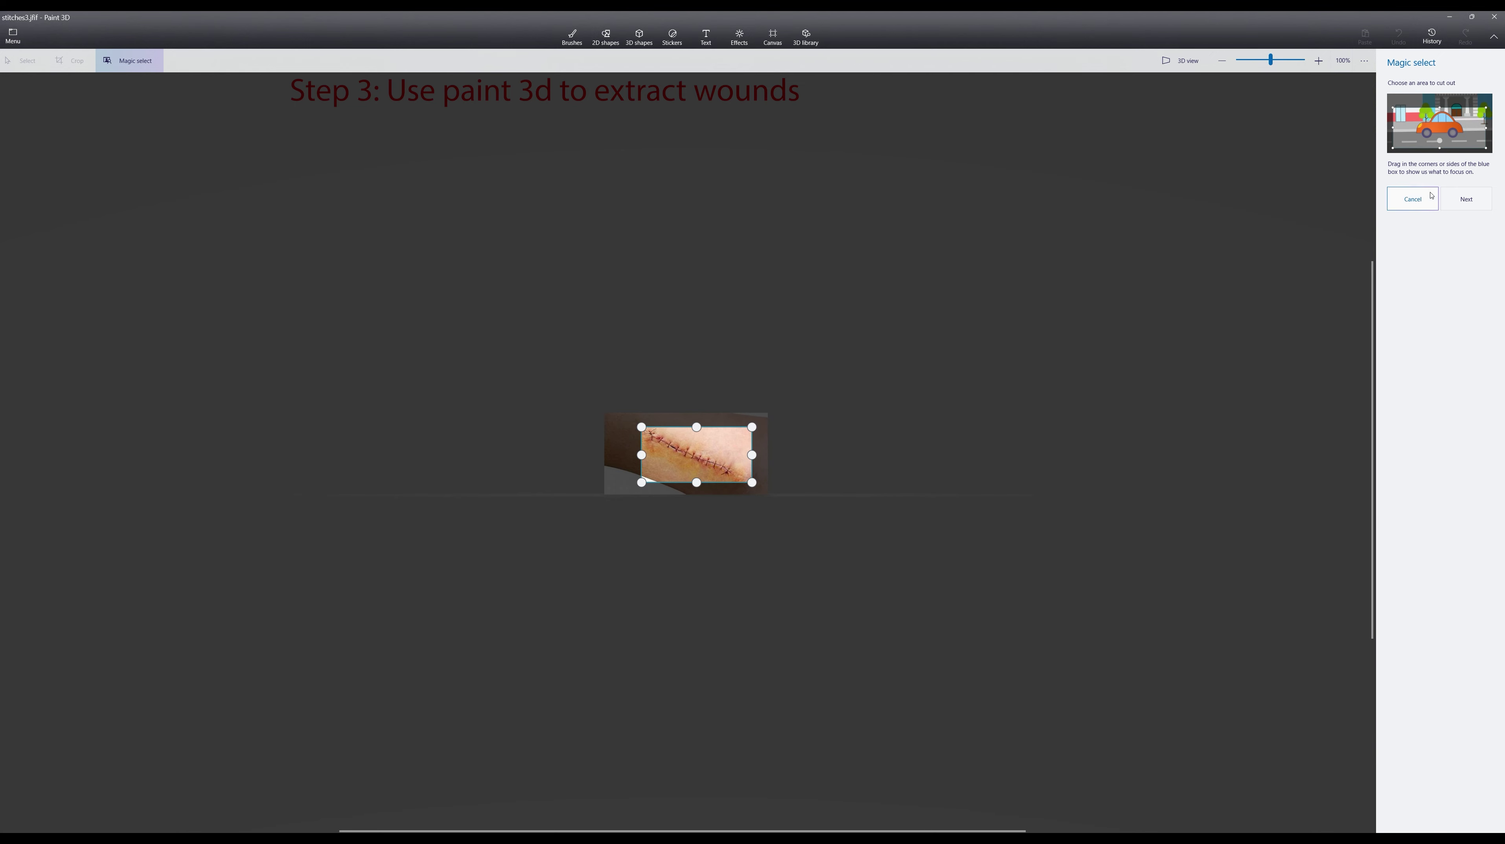
click(1465, 200)
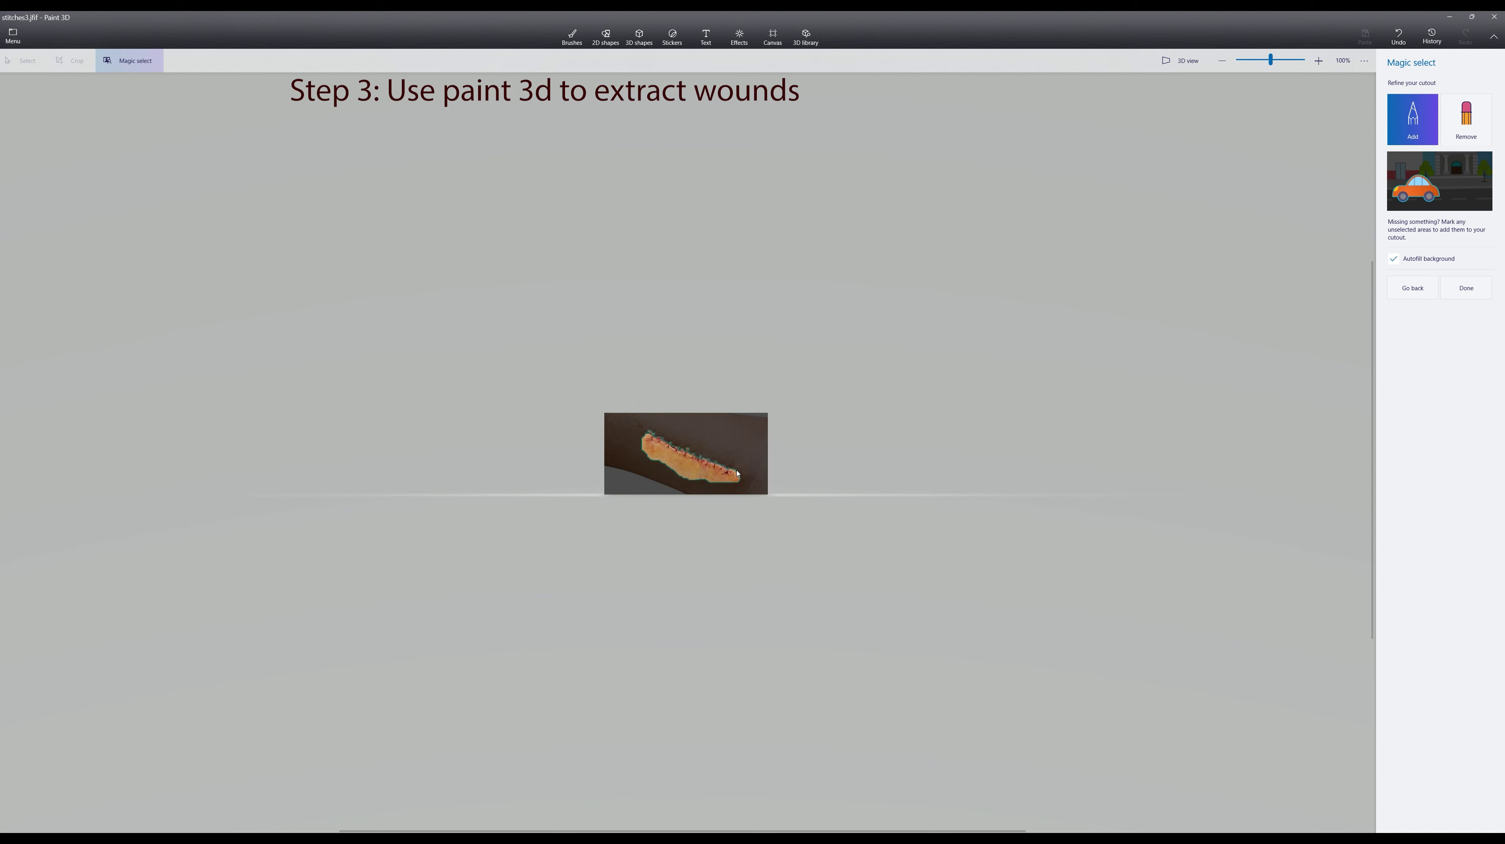
drag(738, 473, 643, 432)
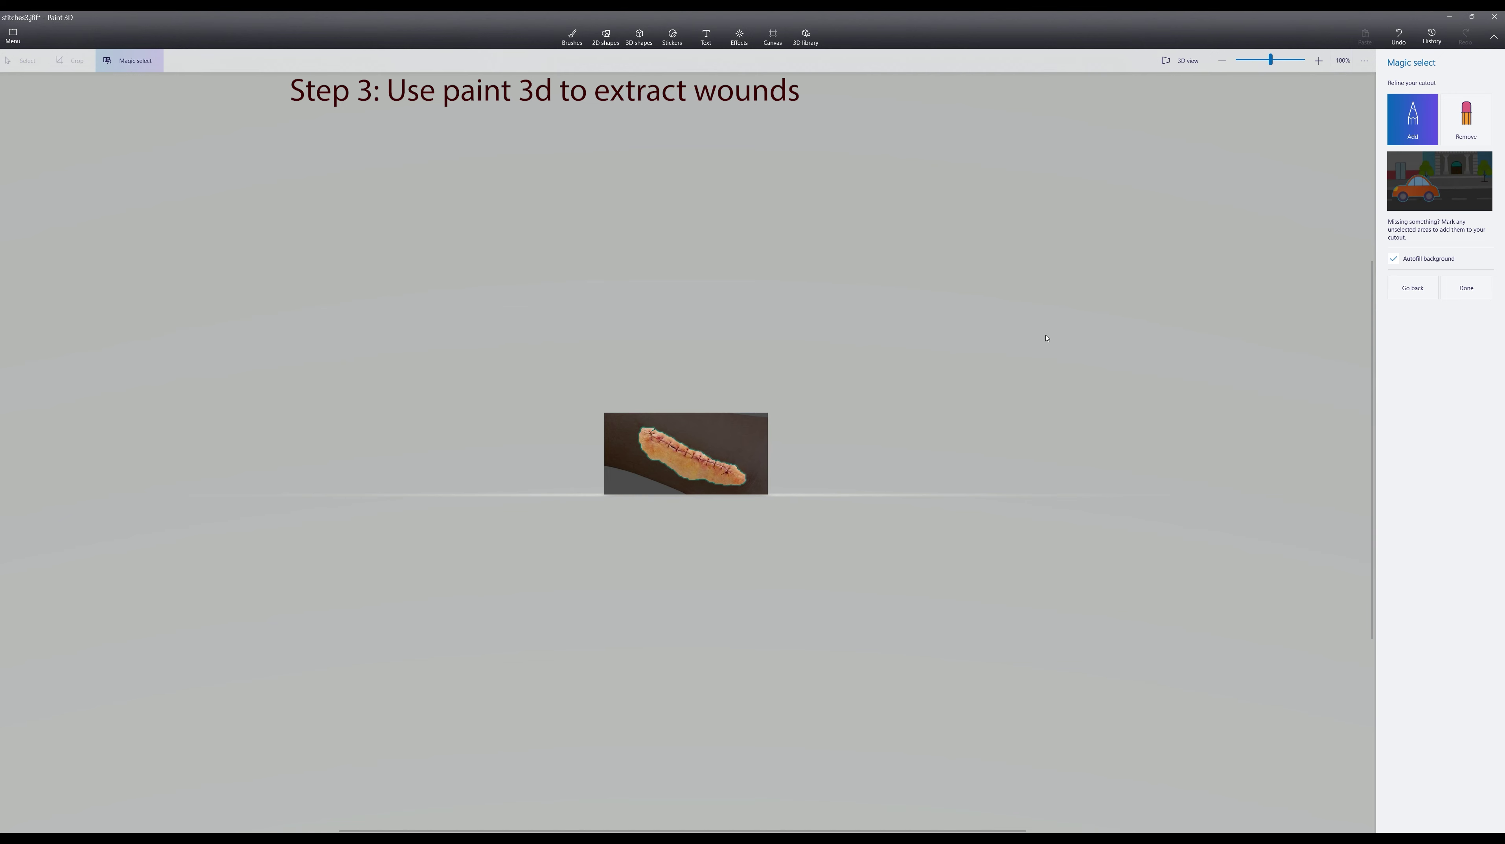
click(1465, 290)
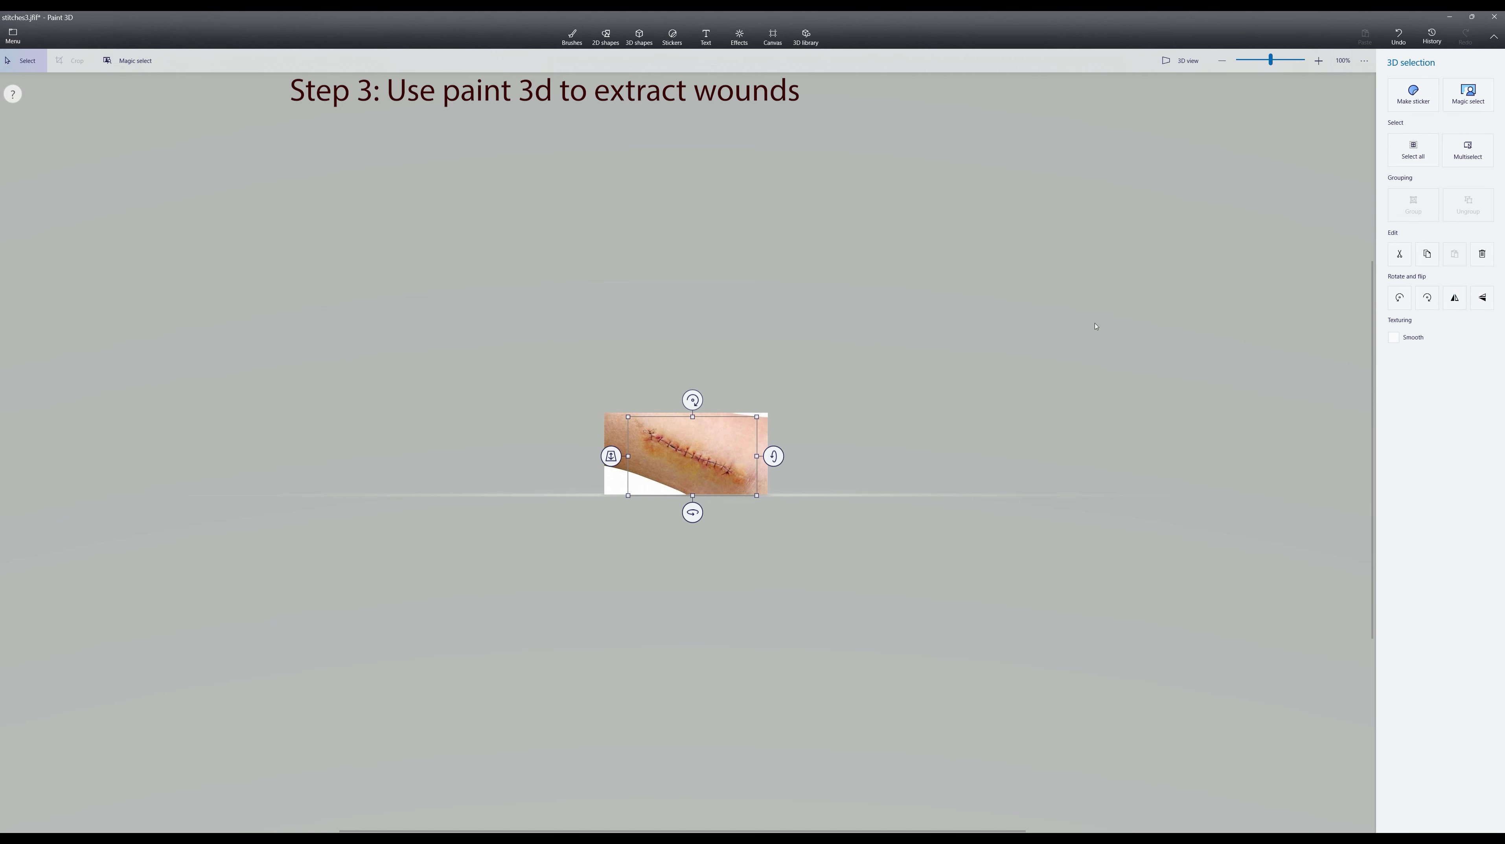
Isolate the stitched wound cutout on a blank canvas by removing the rest of the arm photo.
drag(687, 452, 984, 369)
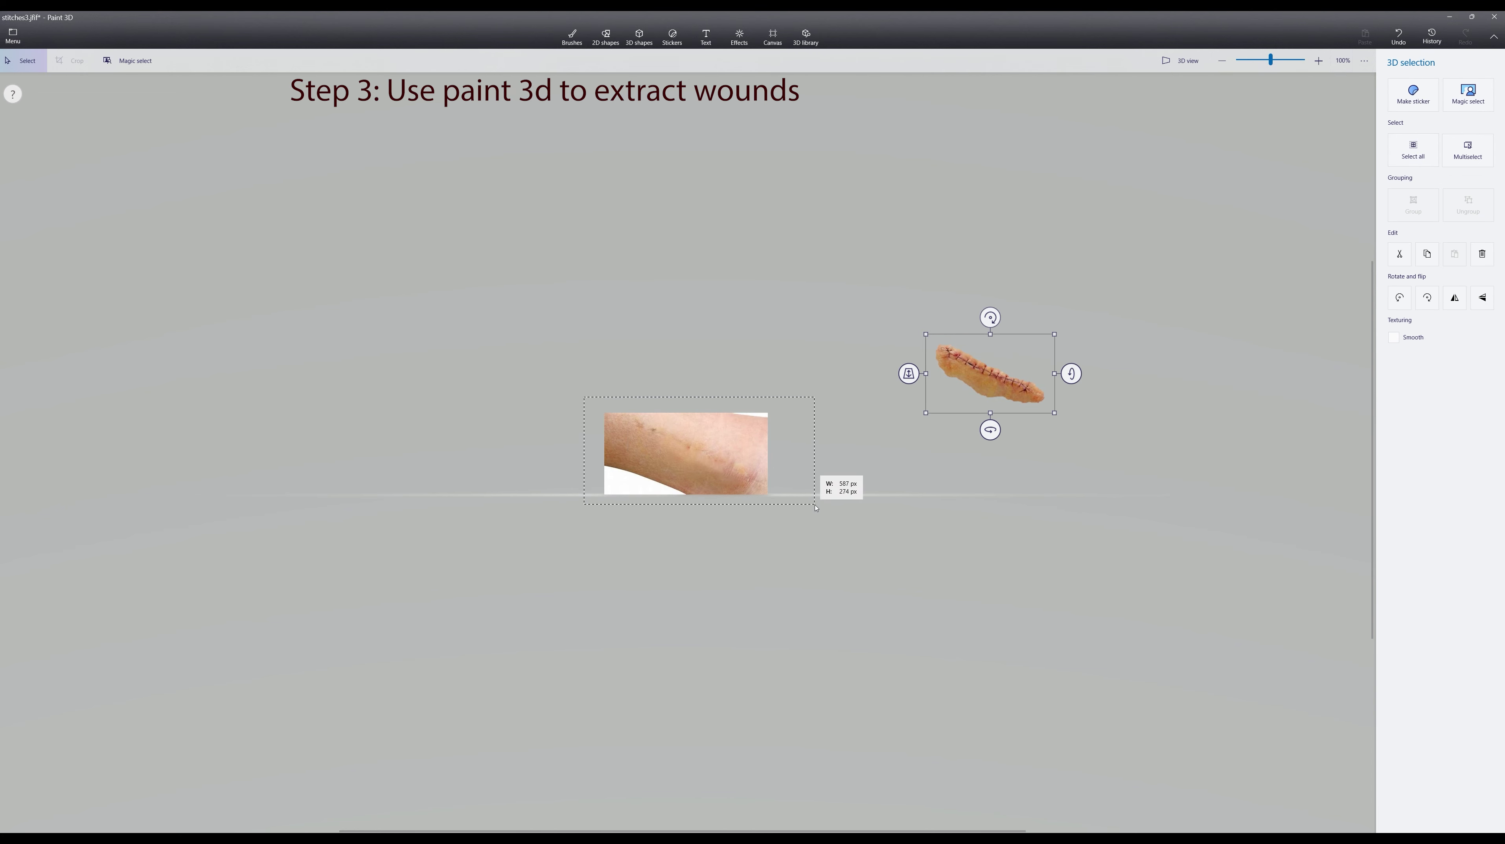
click(839, 484)
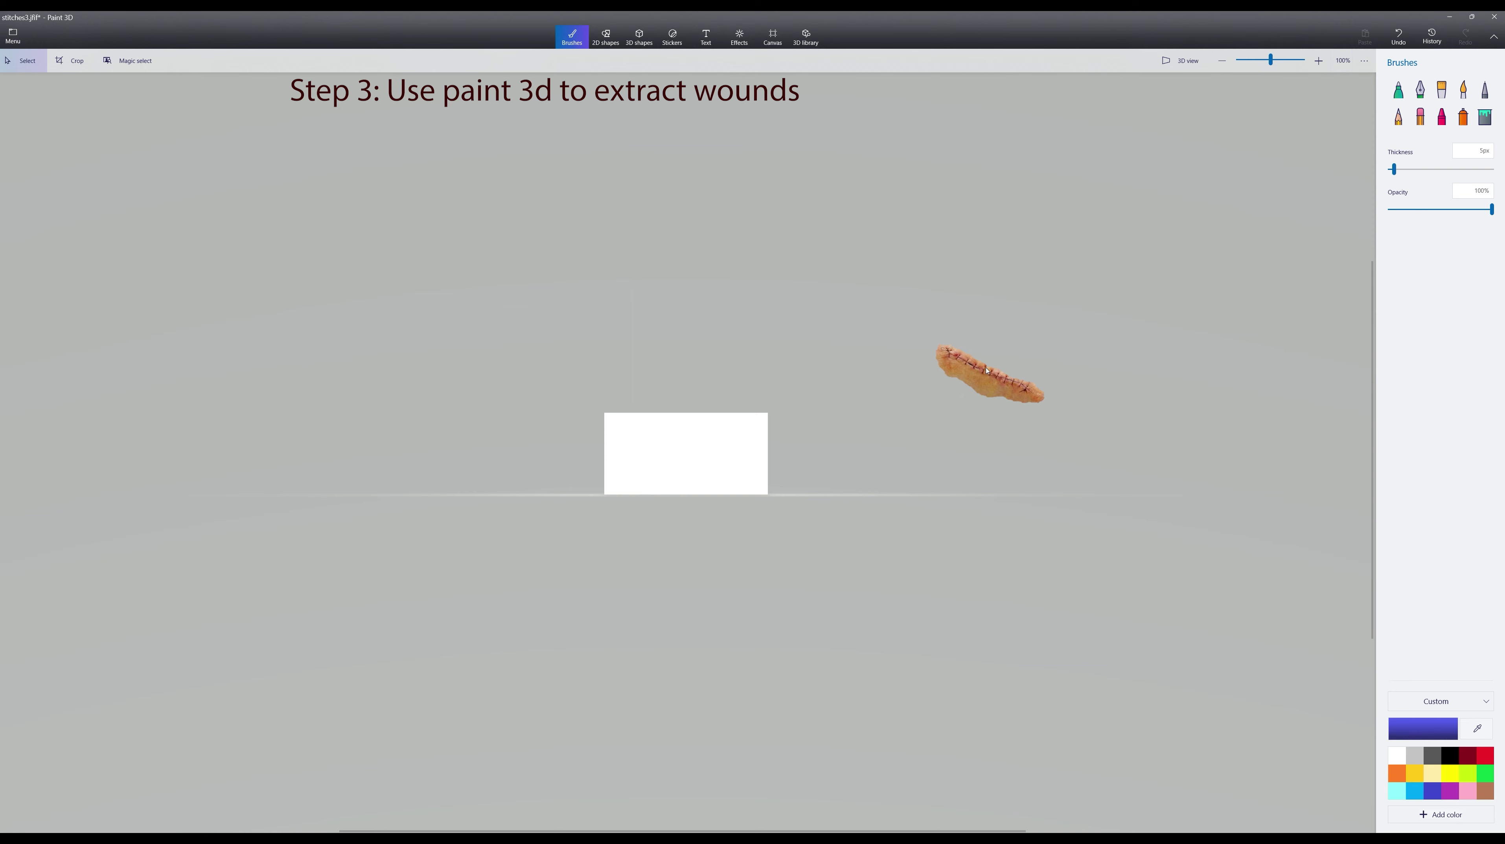
mouse_move(987, 371)
mouse_down()
mouse_move(827, 396)
mouse_move(762, 423)
mouse_move(902, 389)
mouse_move(901, 407)
mouse_move(703, 455)
mouse_up()
click(982, 382)
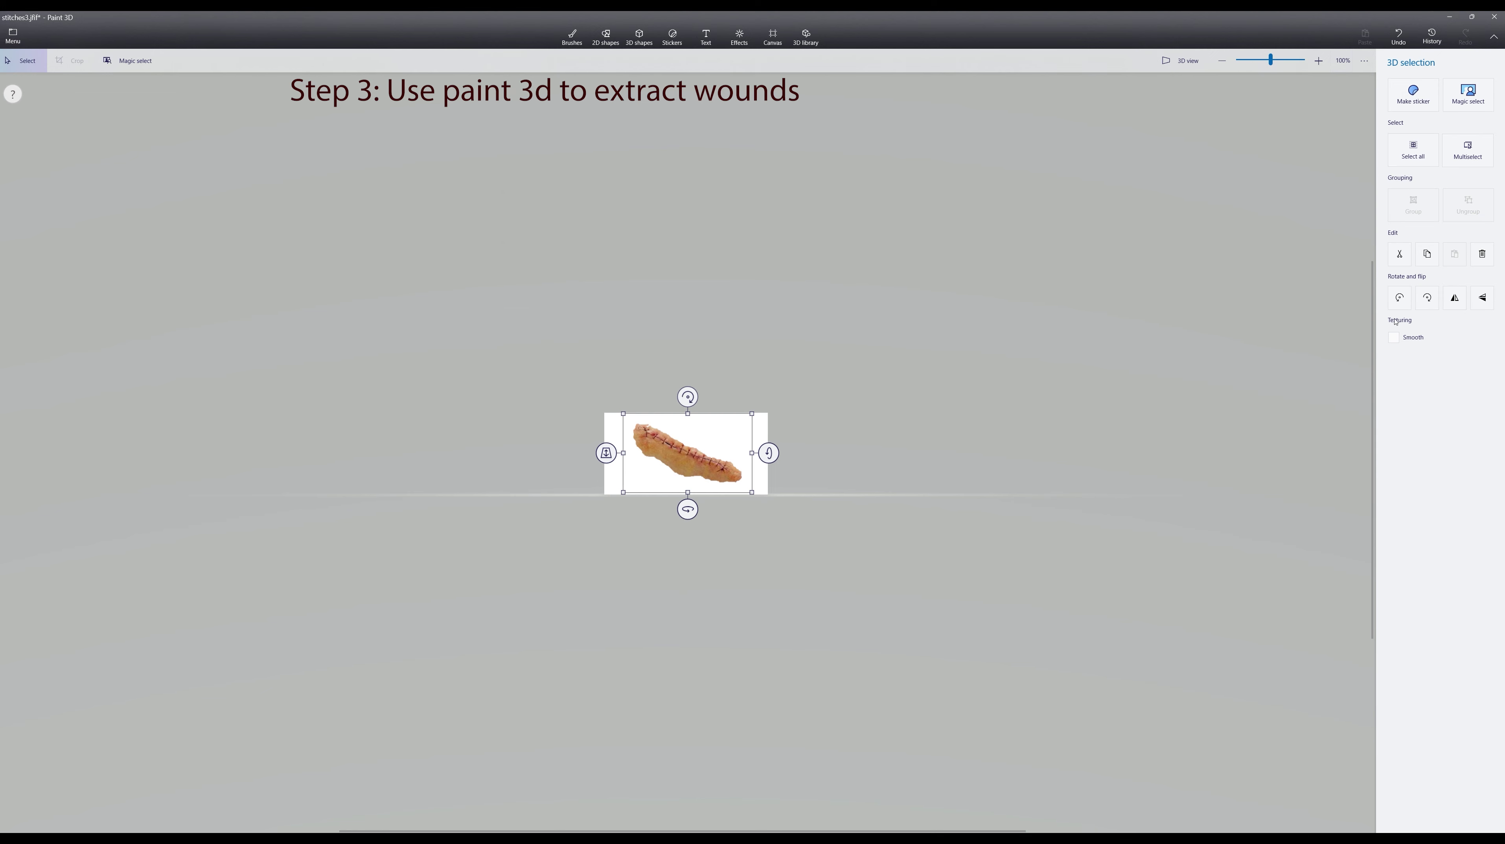
Set up an image copy of the stitch cutout in PNG format with transparency enabled.
click(13, 35)
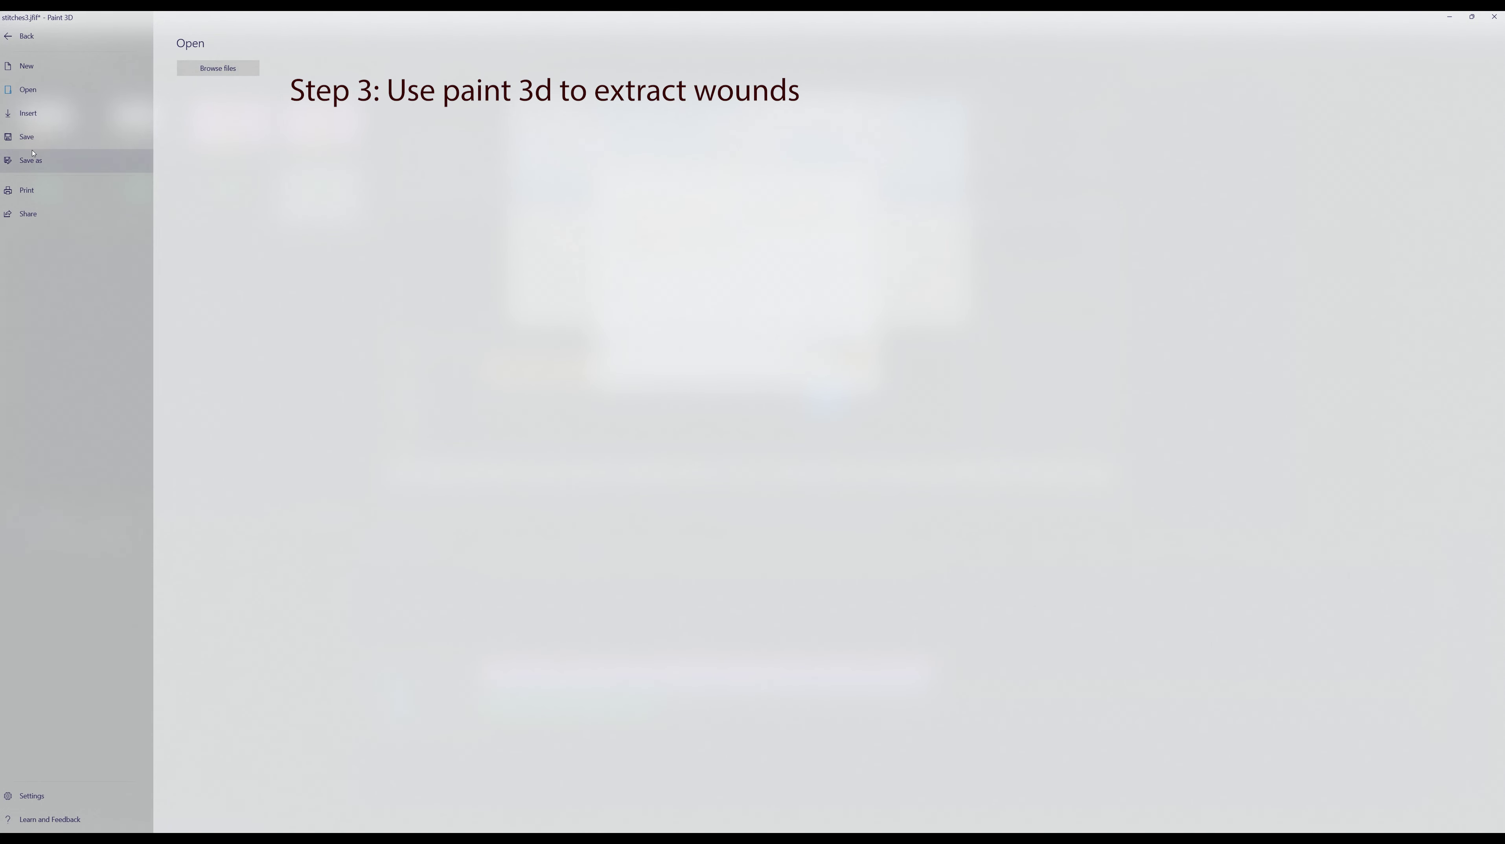
click(31, 162)
click(202, 94)
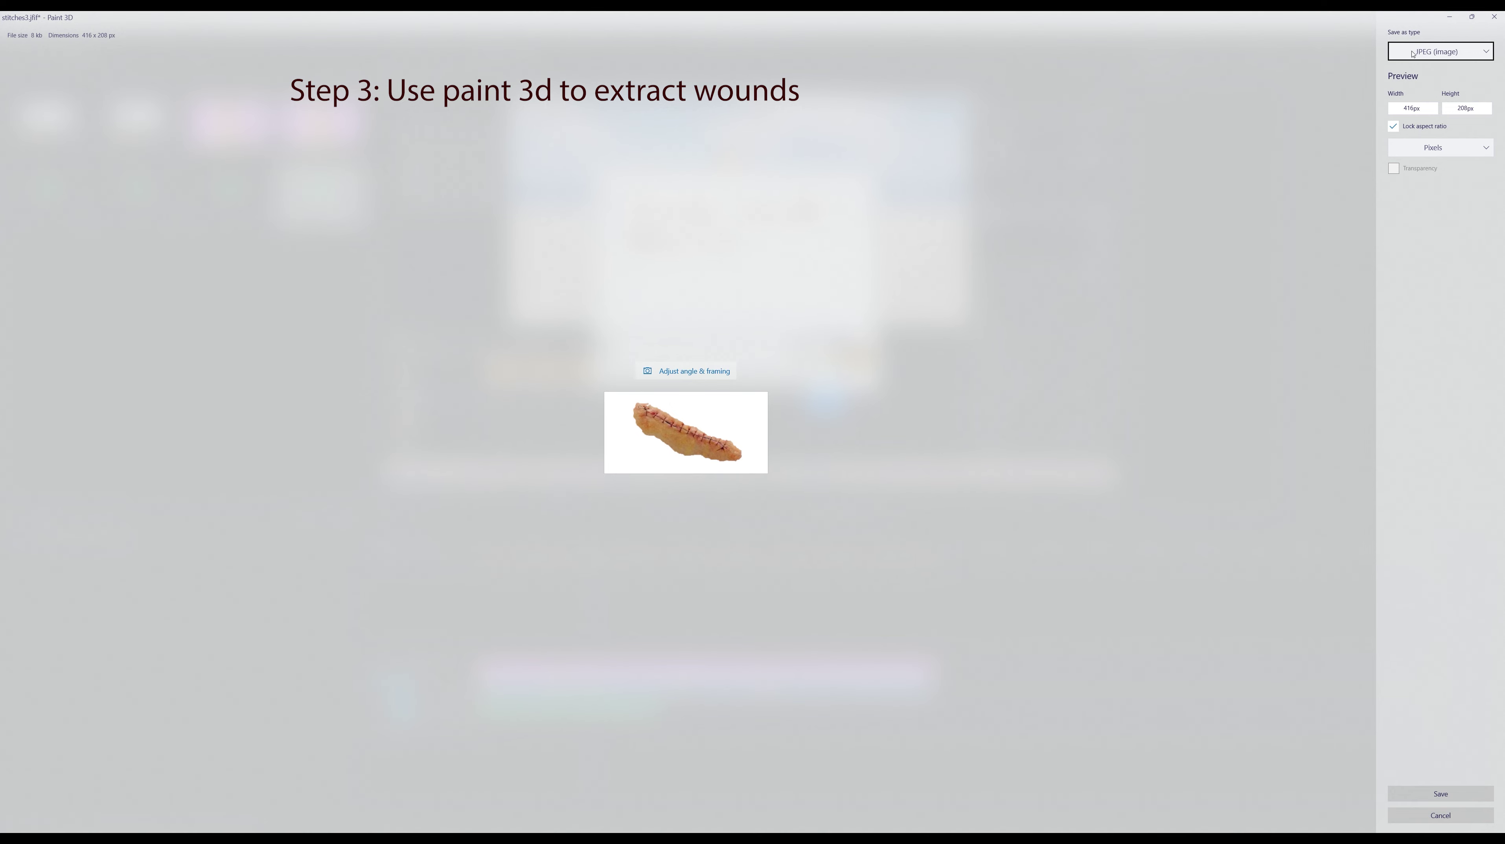
click(1489, 51)
click(1442, 40)
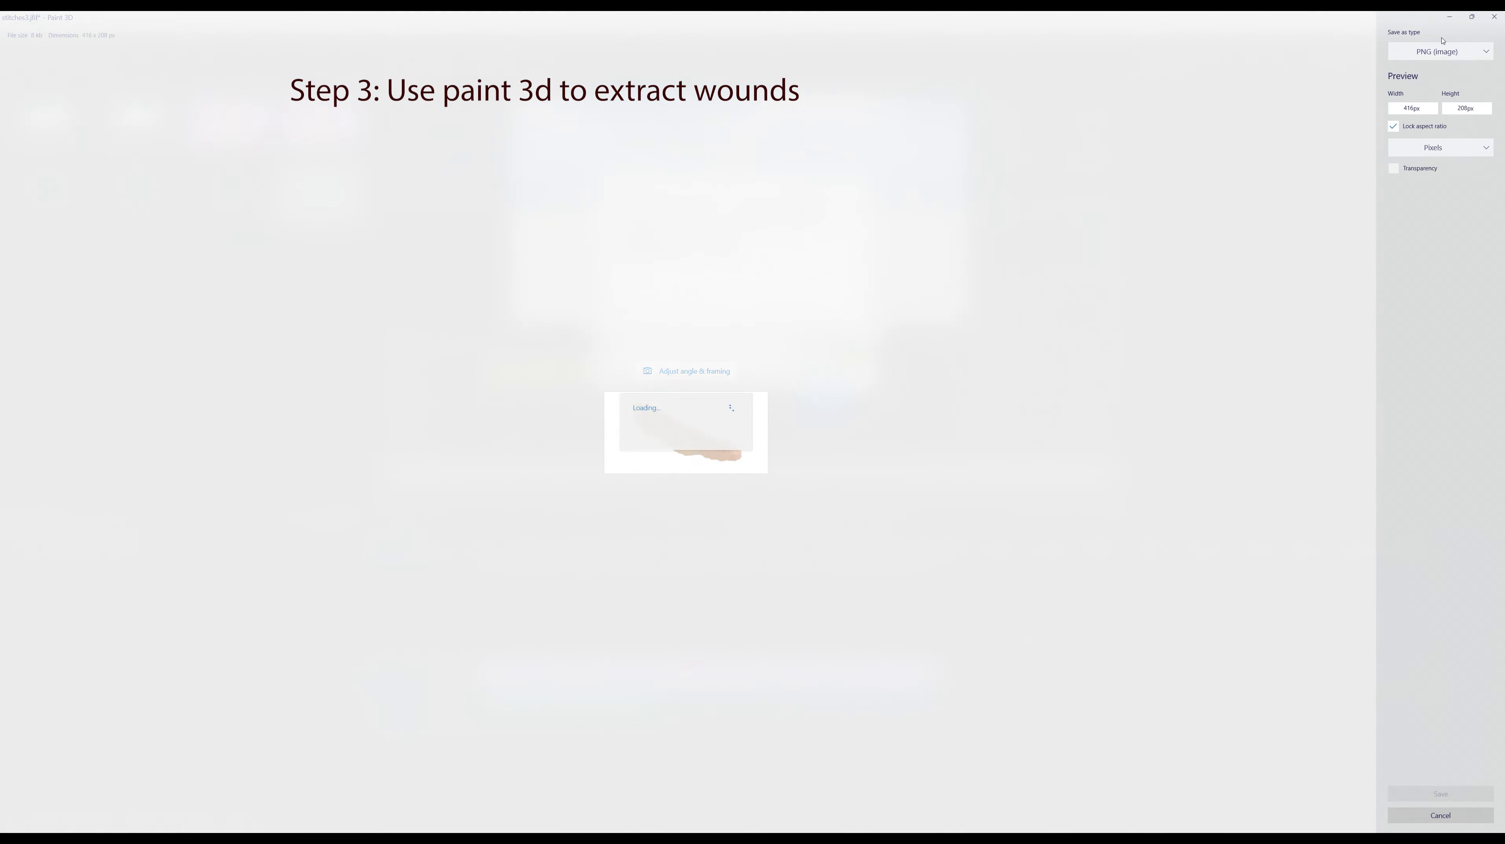
click(1393, 169)
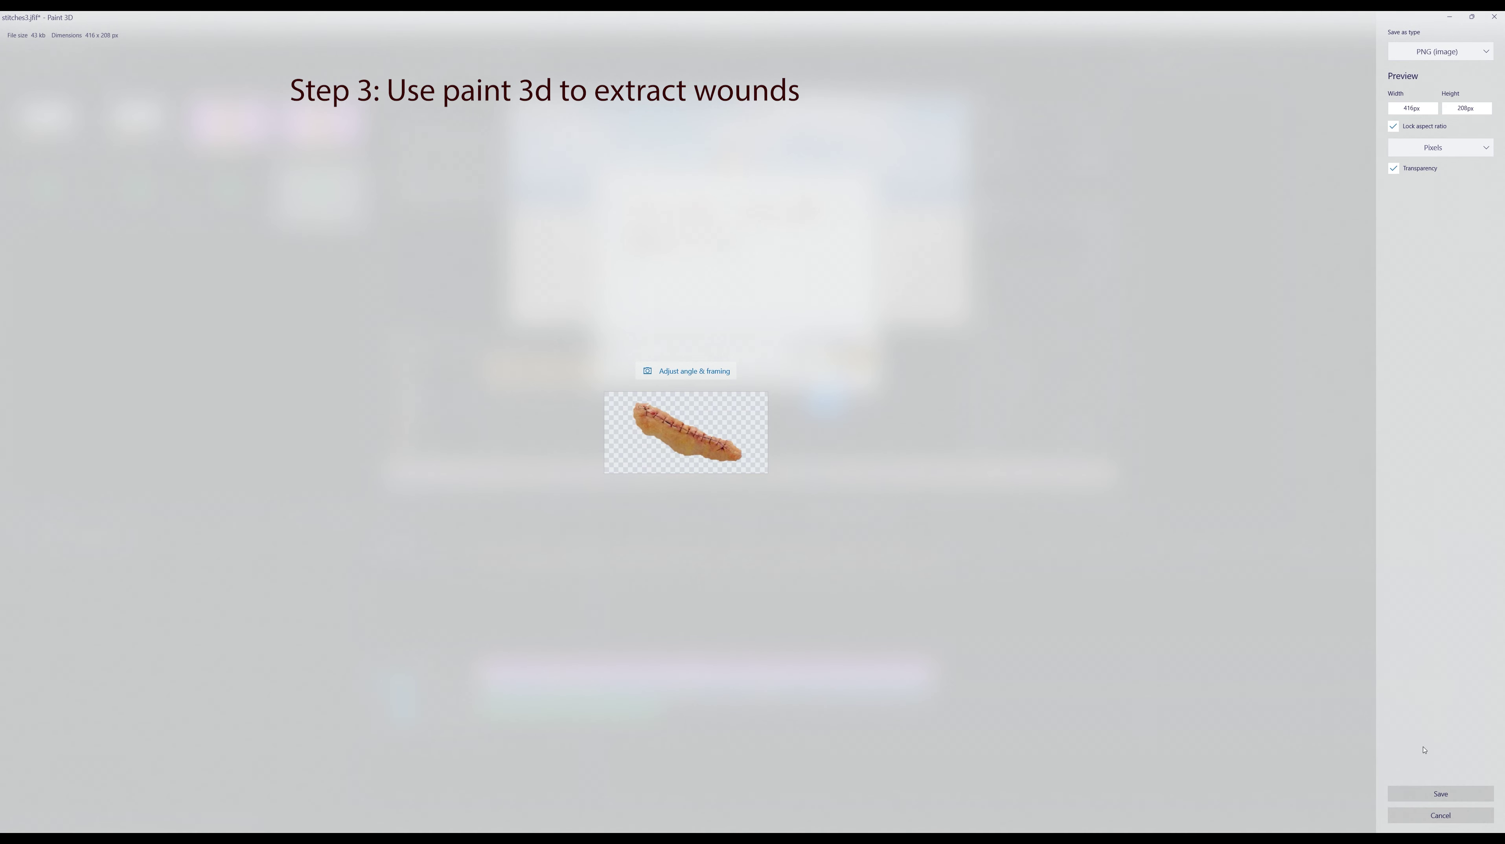
Save the stitch PNG in the Pictures wounds folder under a file name starting with "stit".
click(1440, 793)
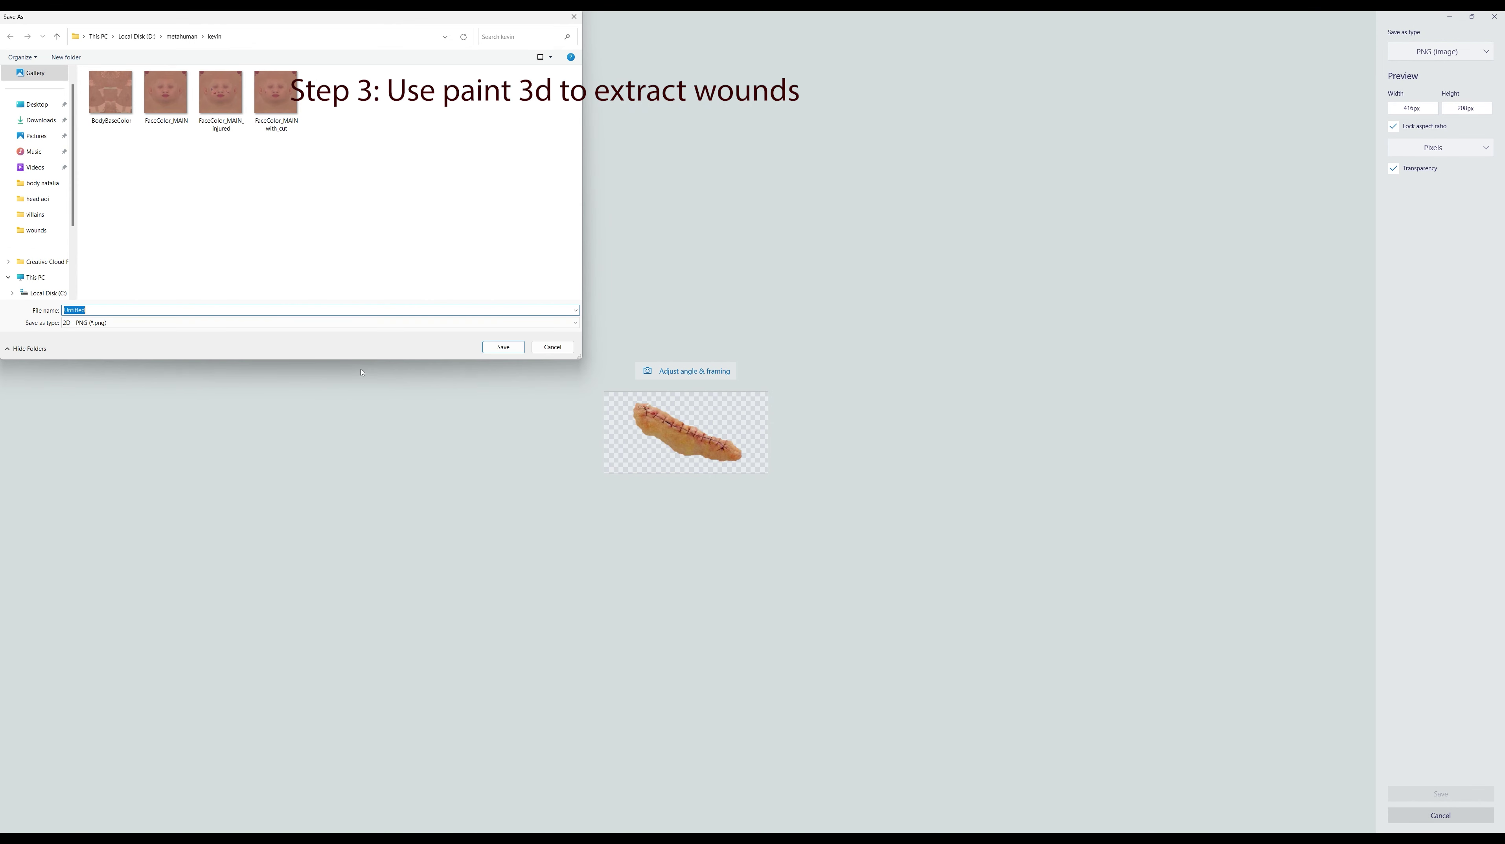
click(53, 229)
double_click(67, 308)
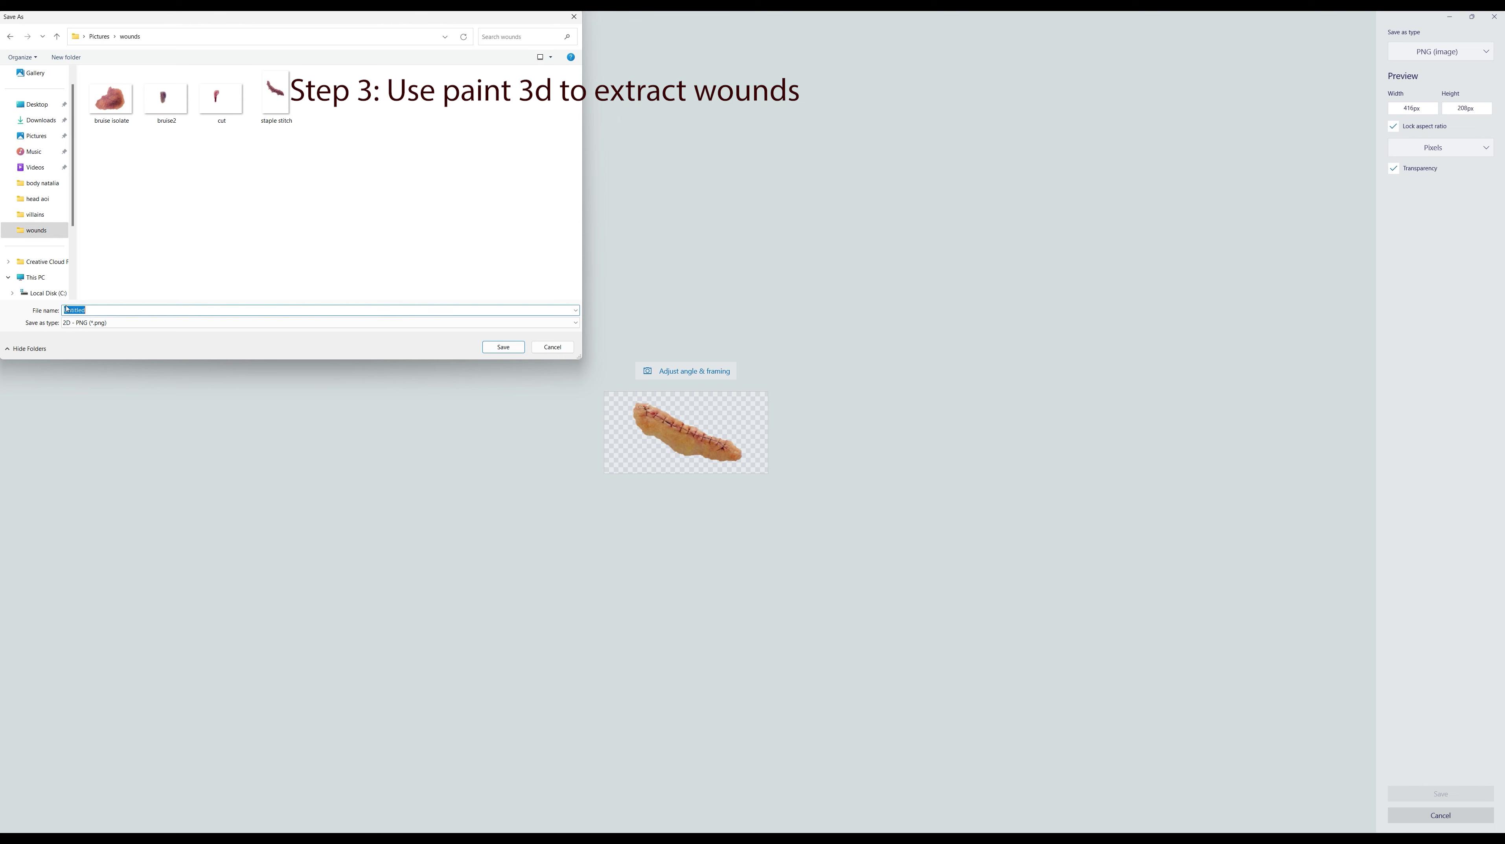
text(stit)
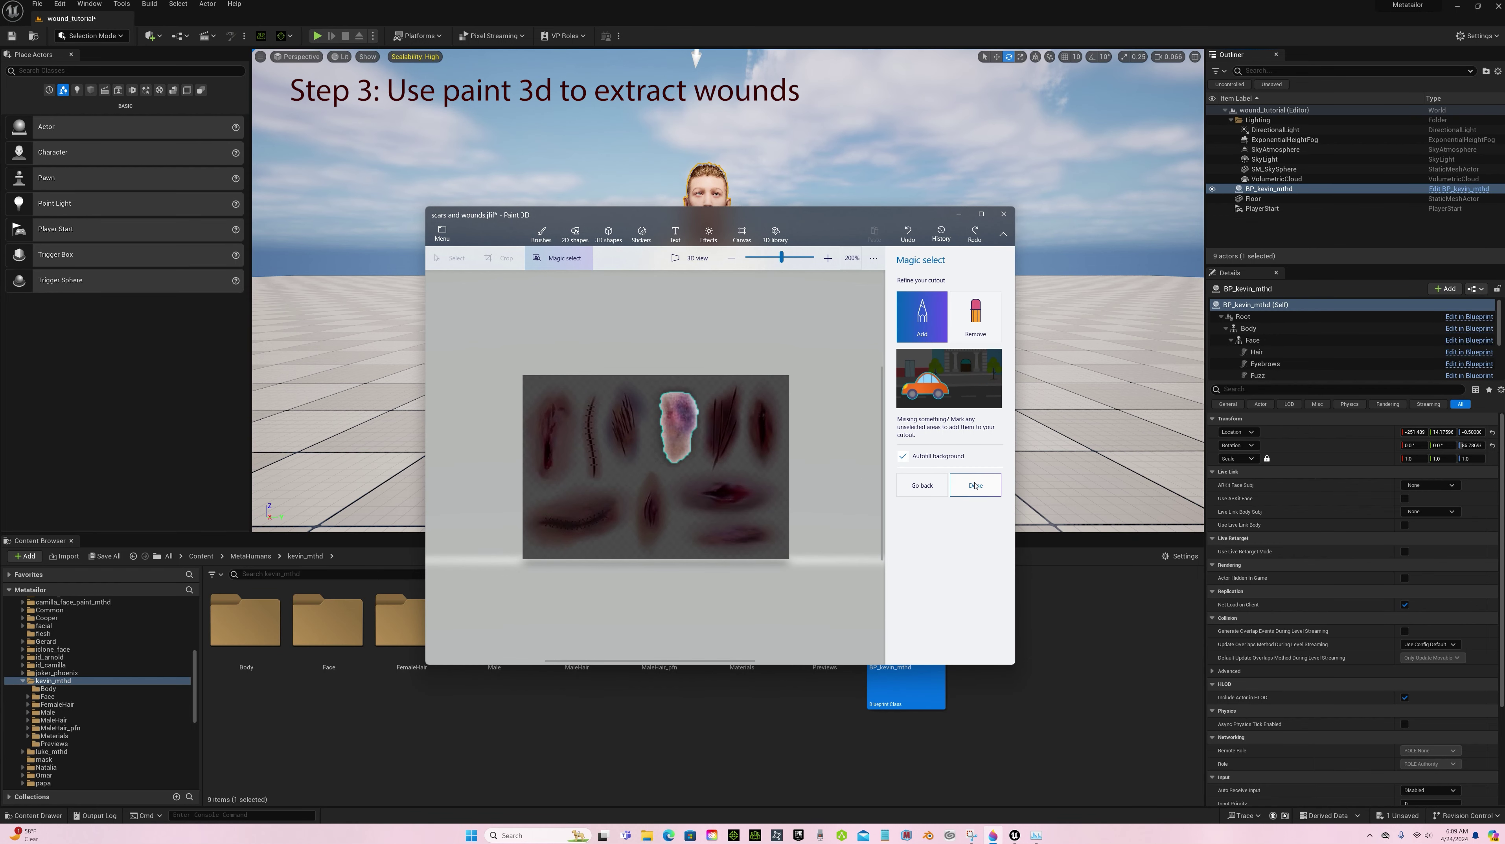
Finish the purple bruise cutout in the scars and wounds image and isolate it on a blank canvas by removing the other wounds.
click(974, 485)
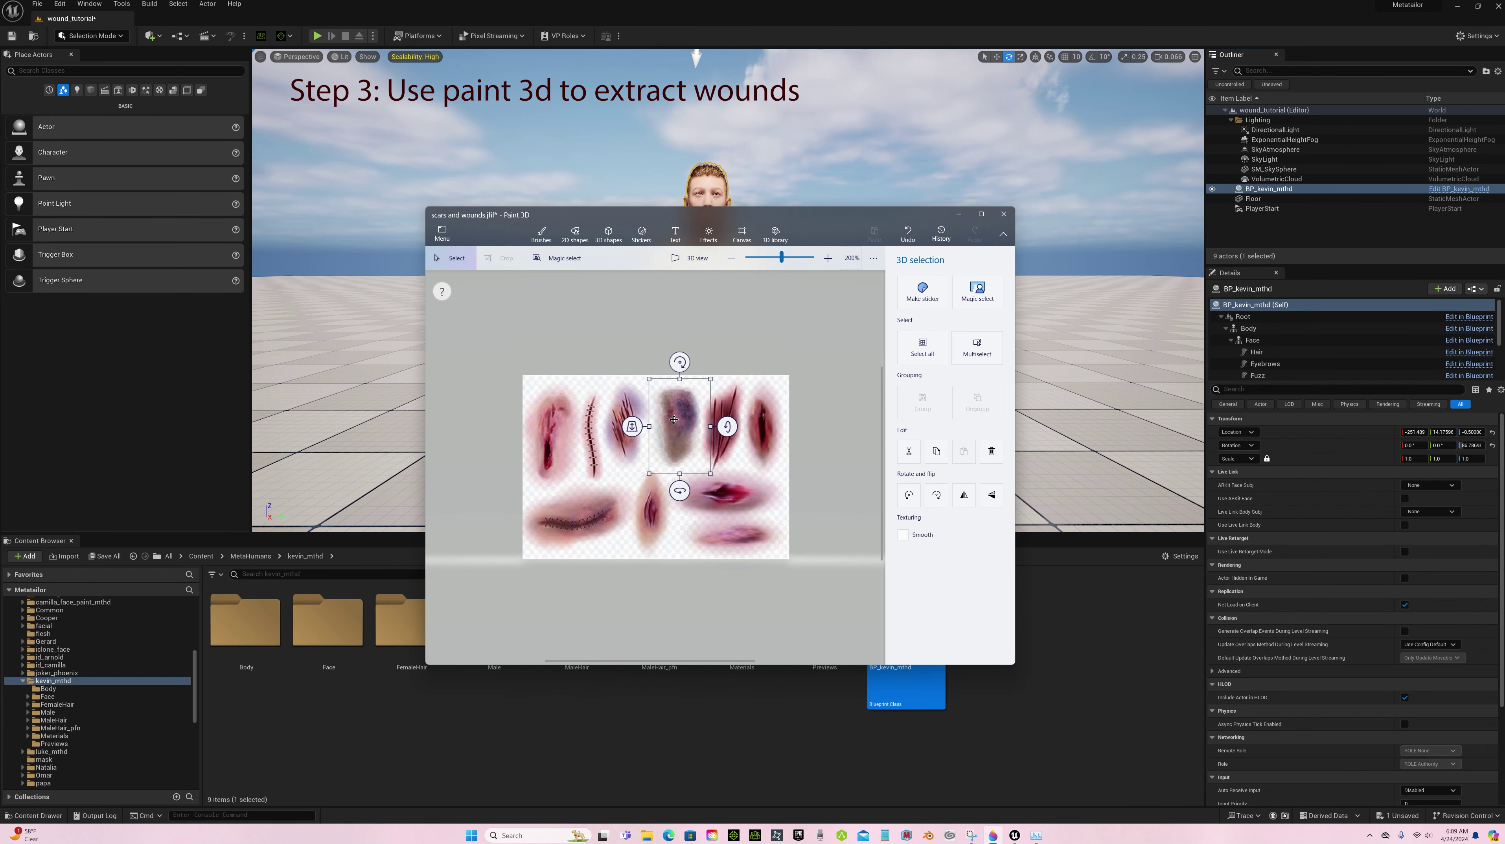
drag(673, 420, 826, 362)
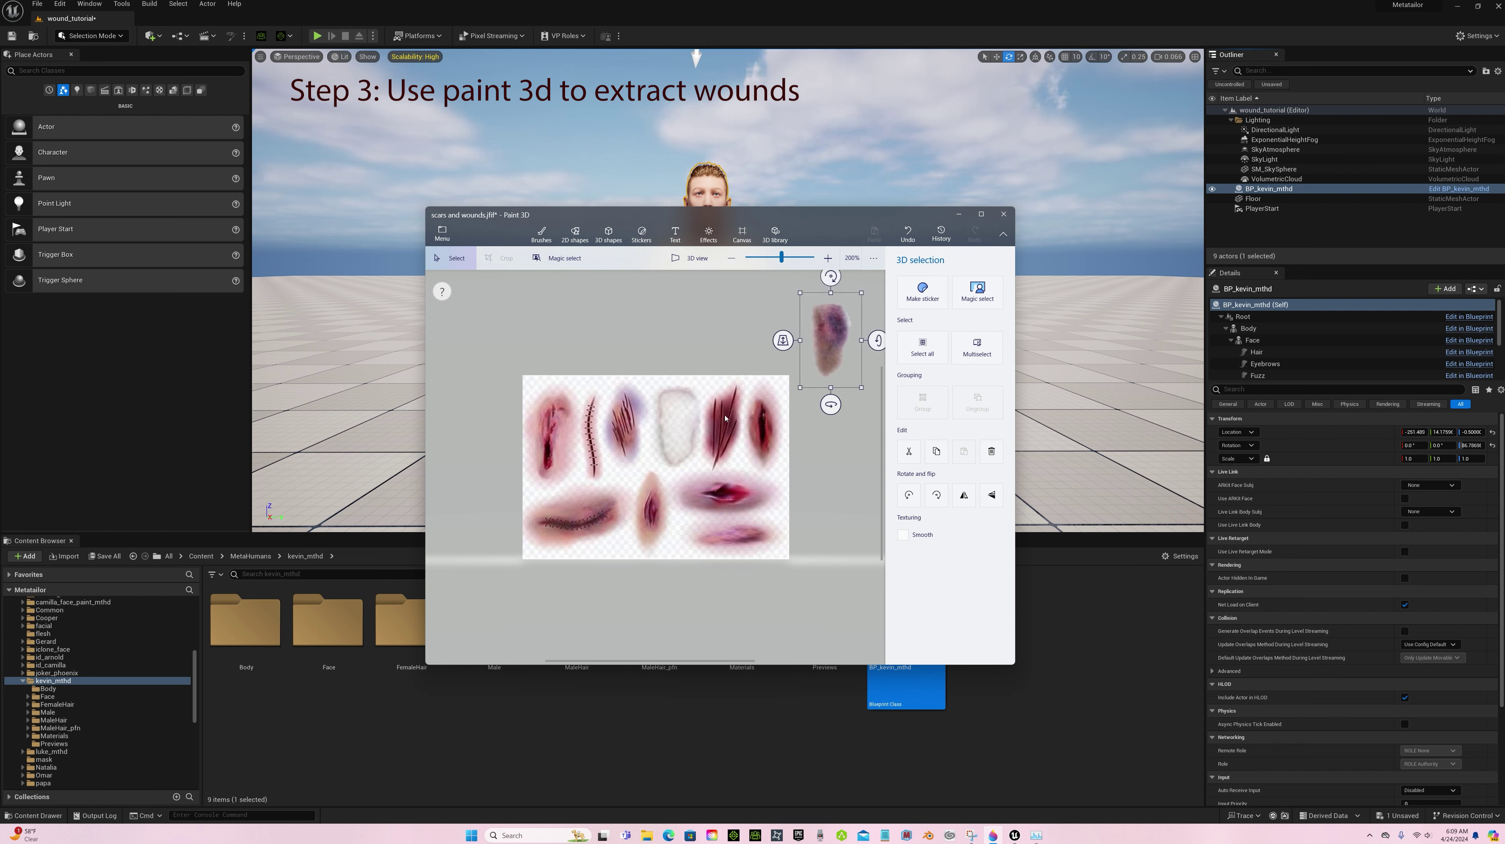
drag(509, 354, 789, 567)
key(Delete)
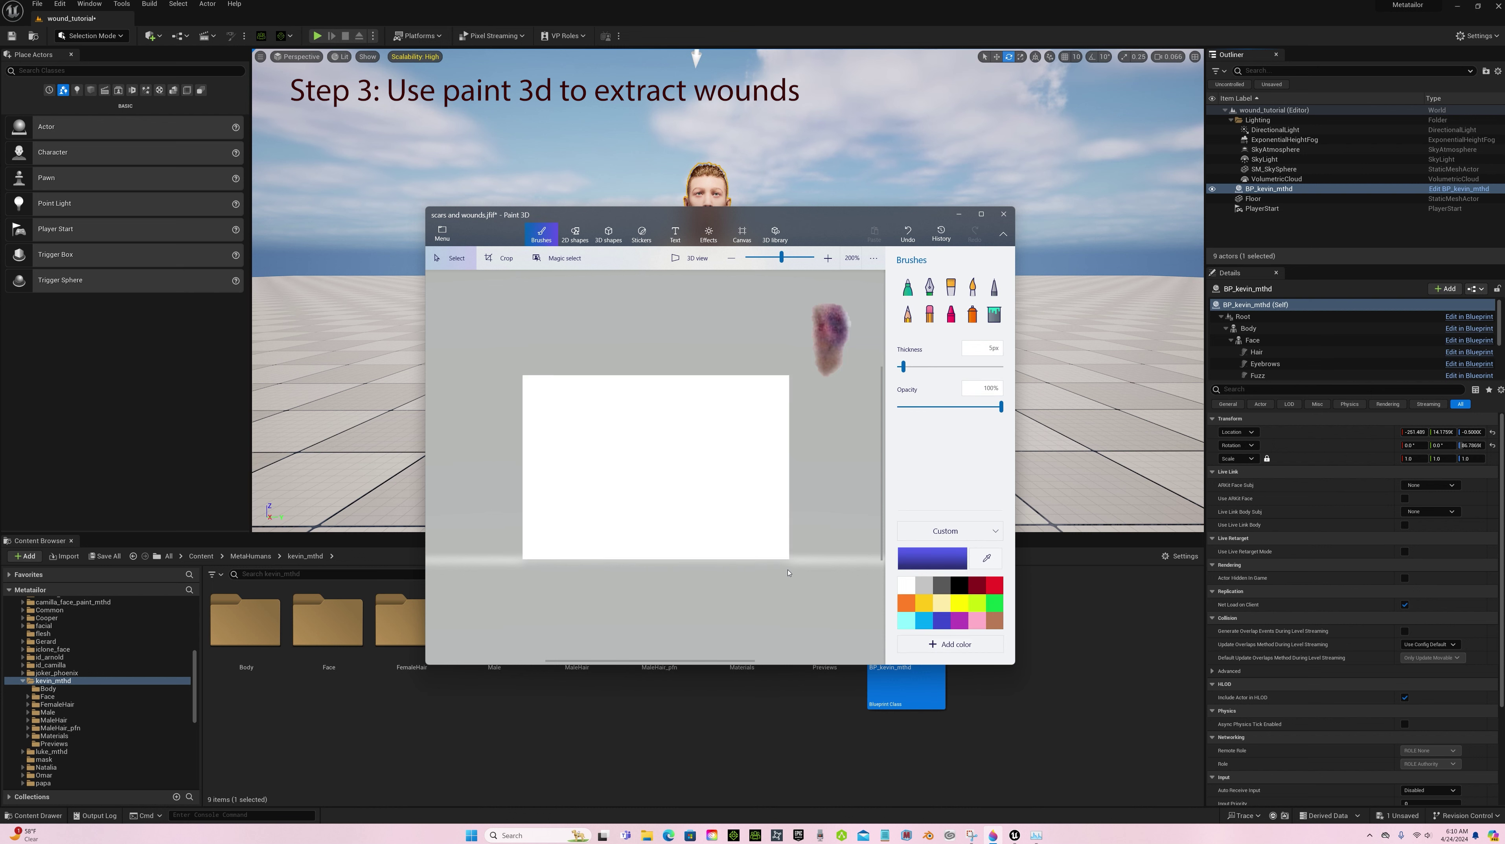
click(833, 327)
drag(833, 327, 632, 456)
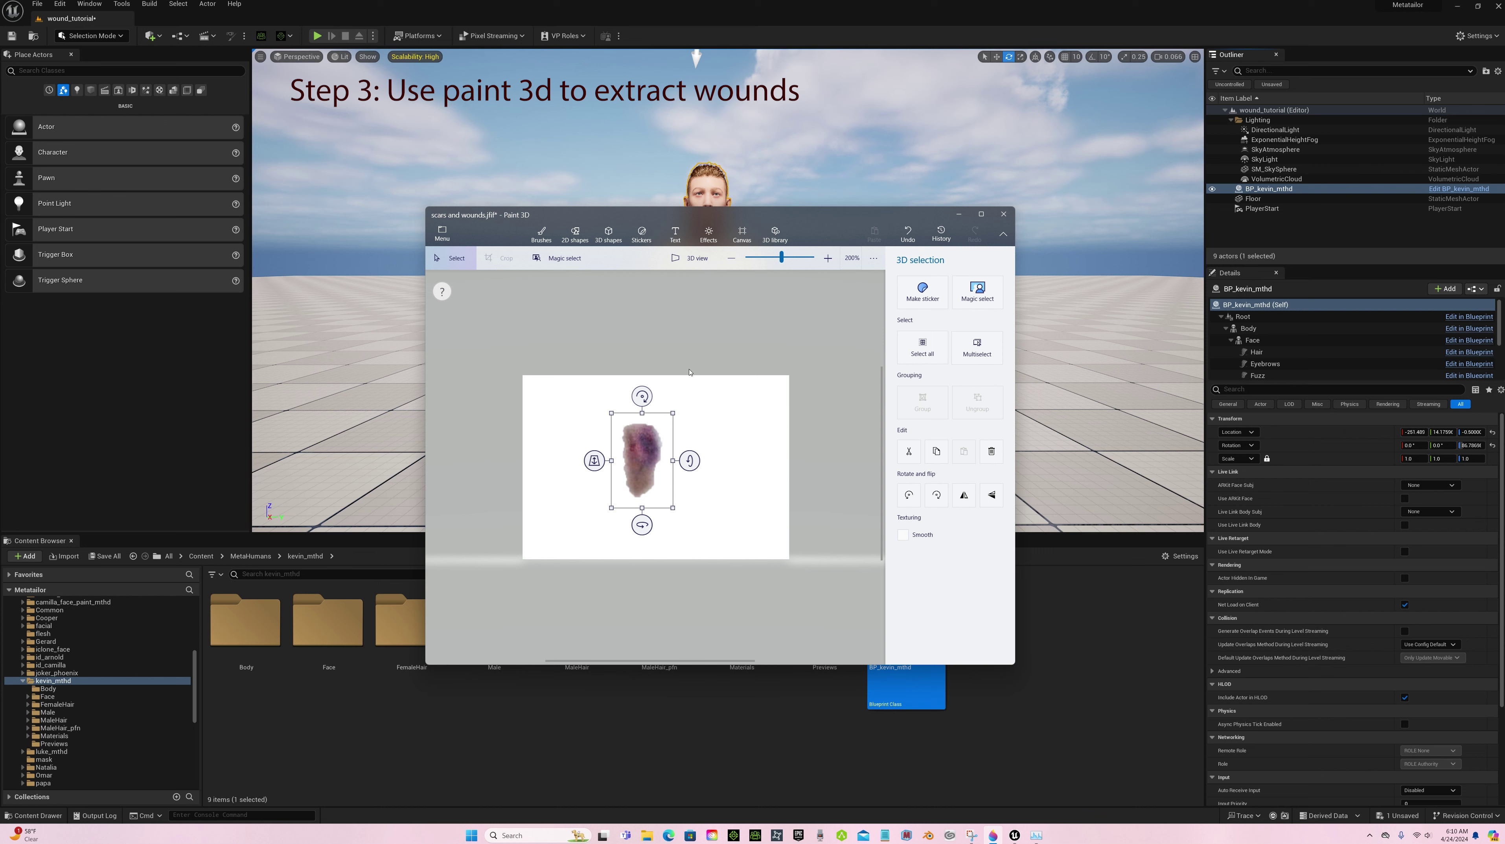
Set up an image copy of the bruise cutout in PNG format with transparency enabled.
click(441, 234)
click(471, 361)
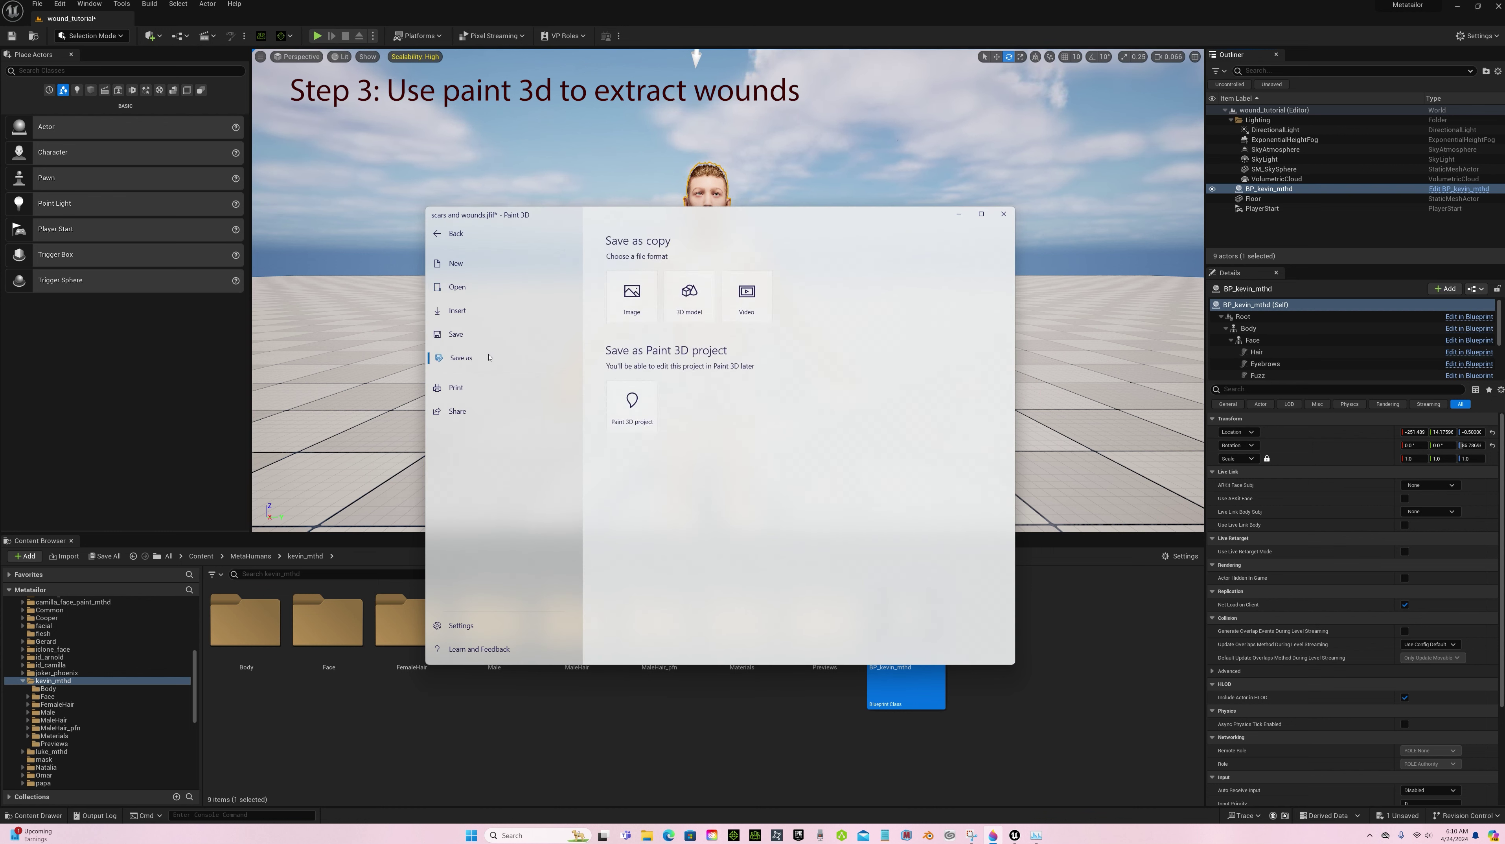
click(631, 295)
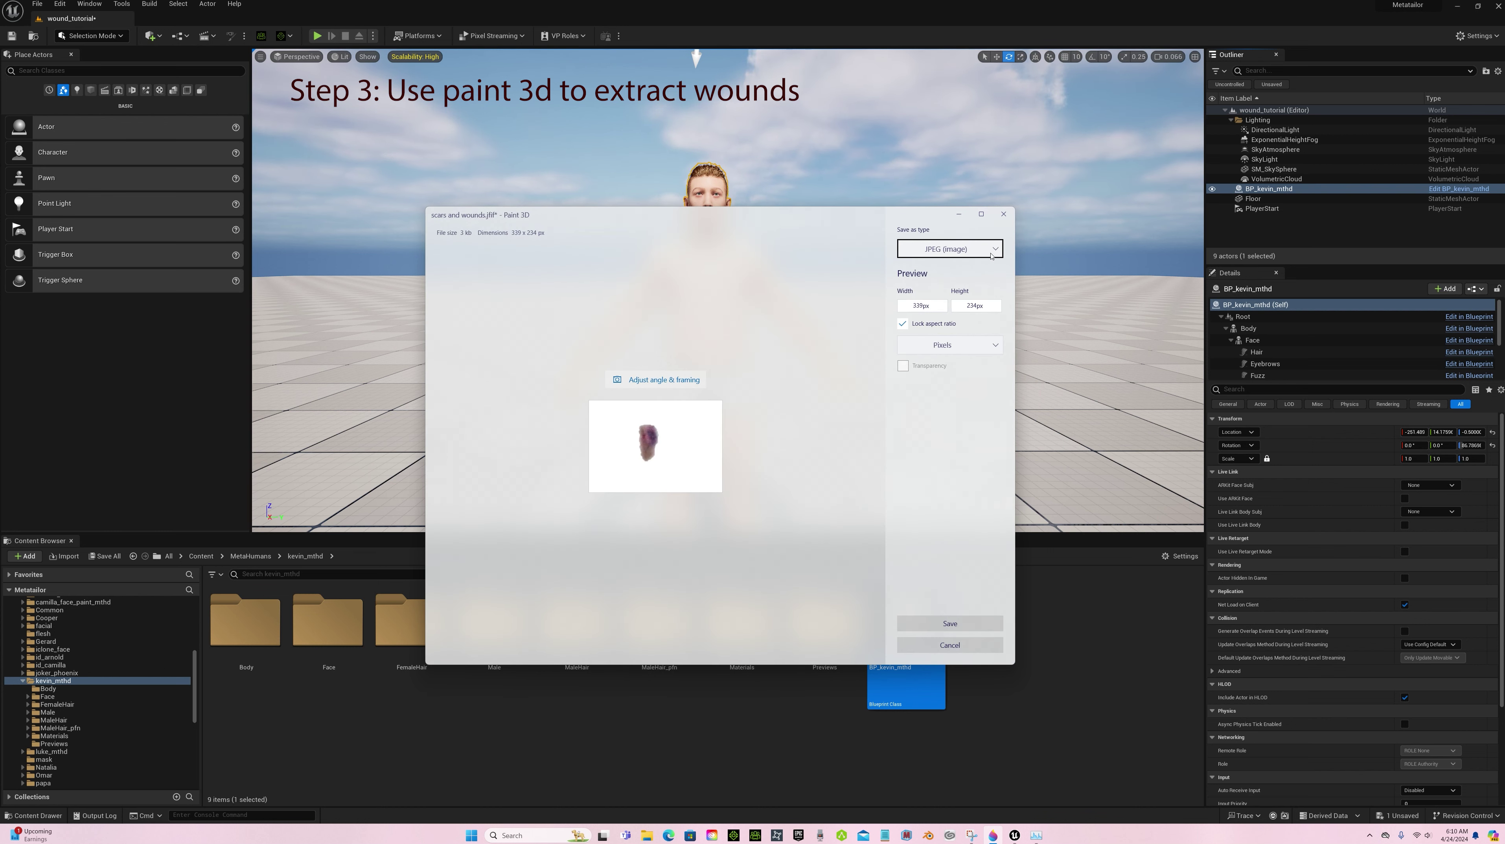
click(996, 249)
click(921, 253)
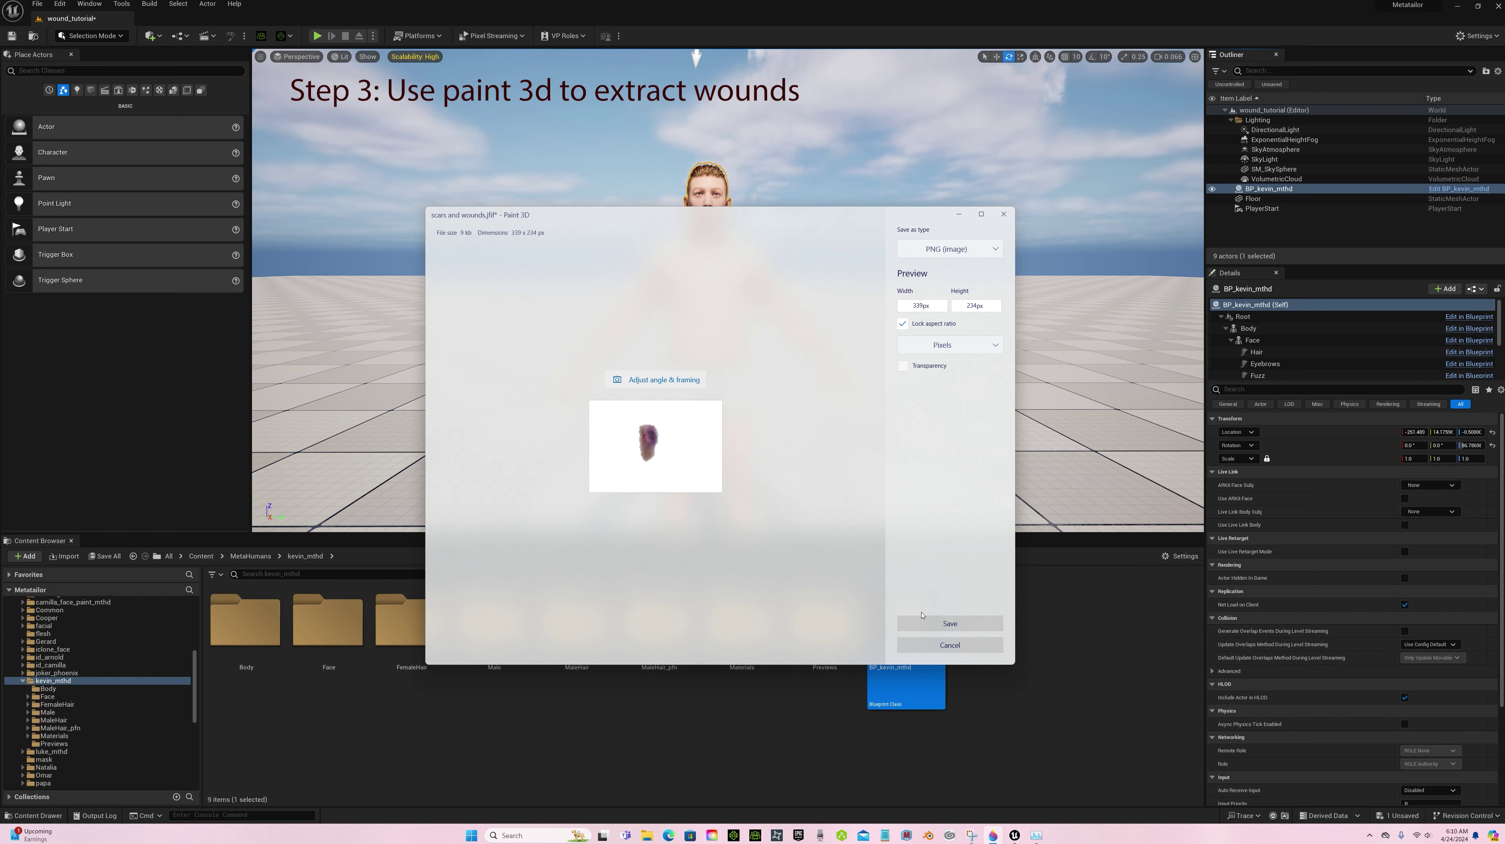
click(928, 369)
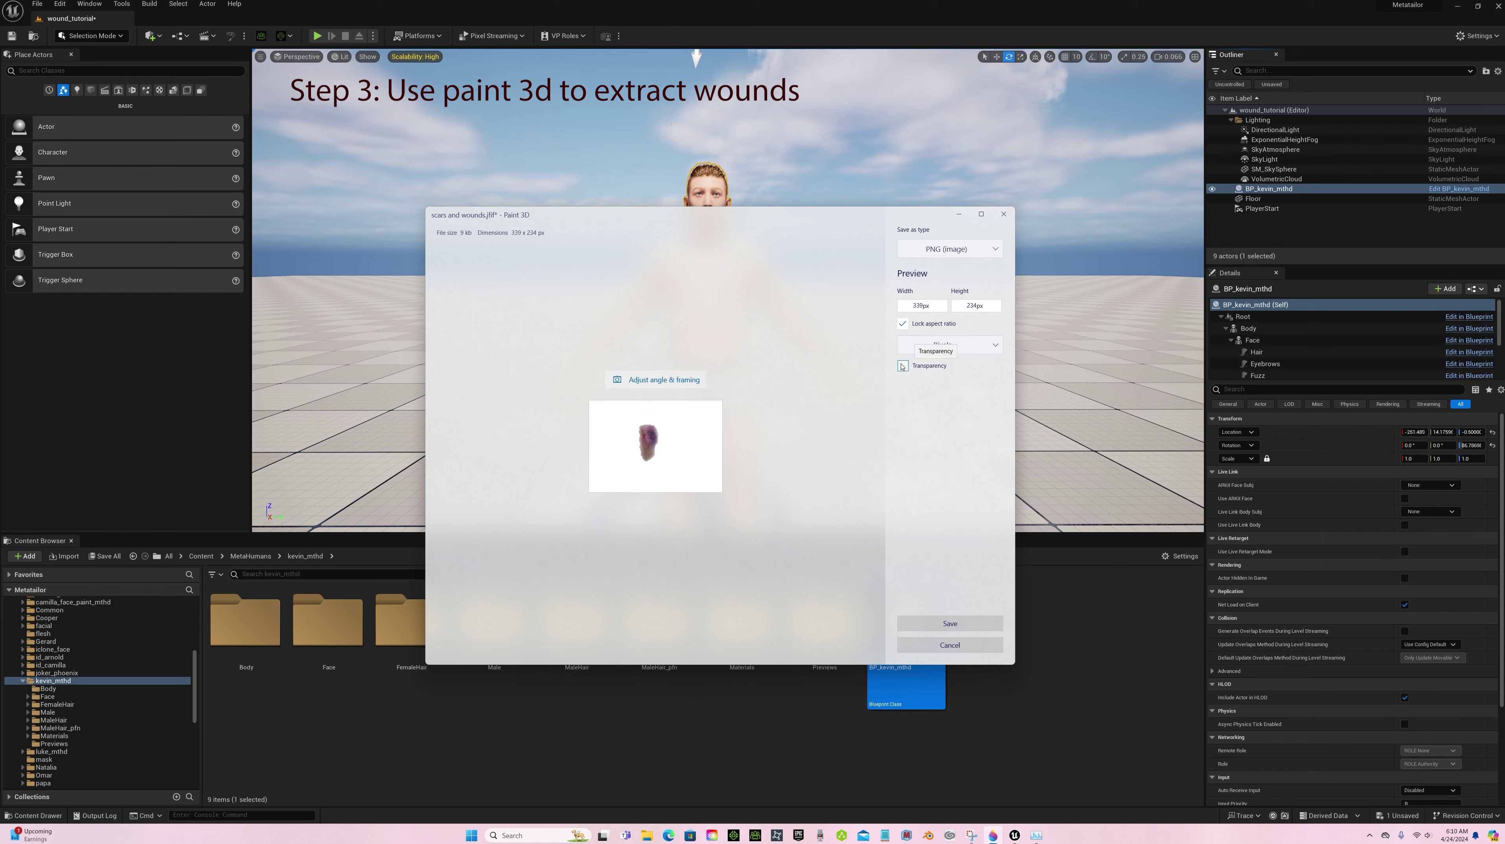
Save the bruise PNG as bruise2 in the Pictures wounds folder.
click(950, 625)
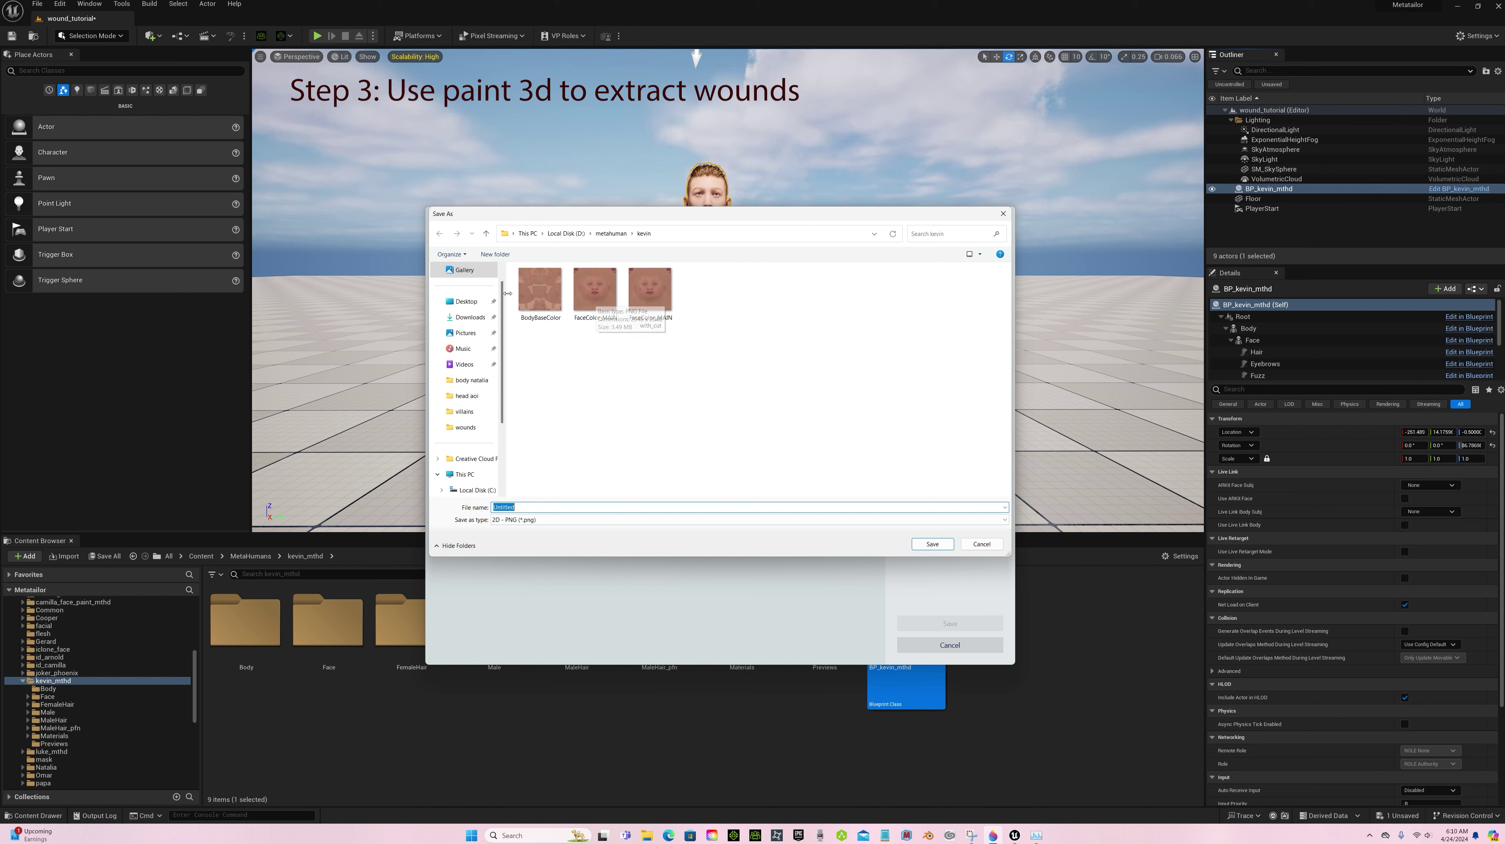
click(466, 428)
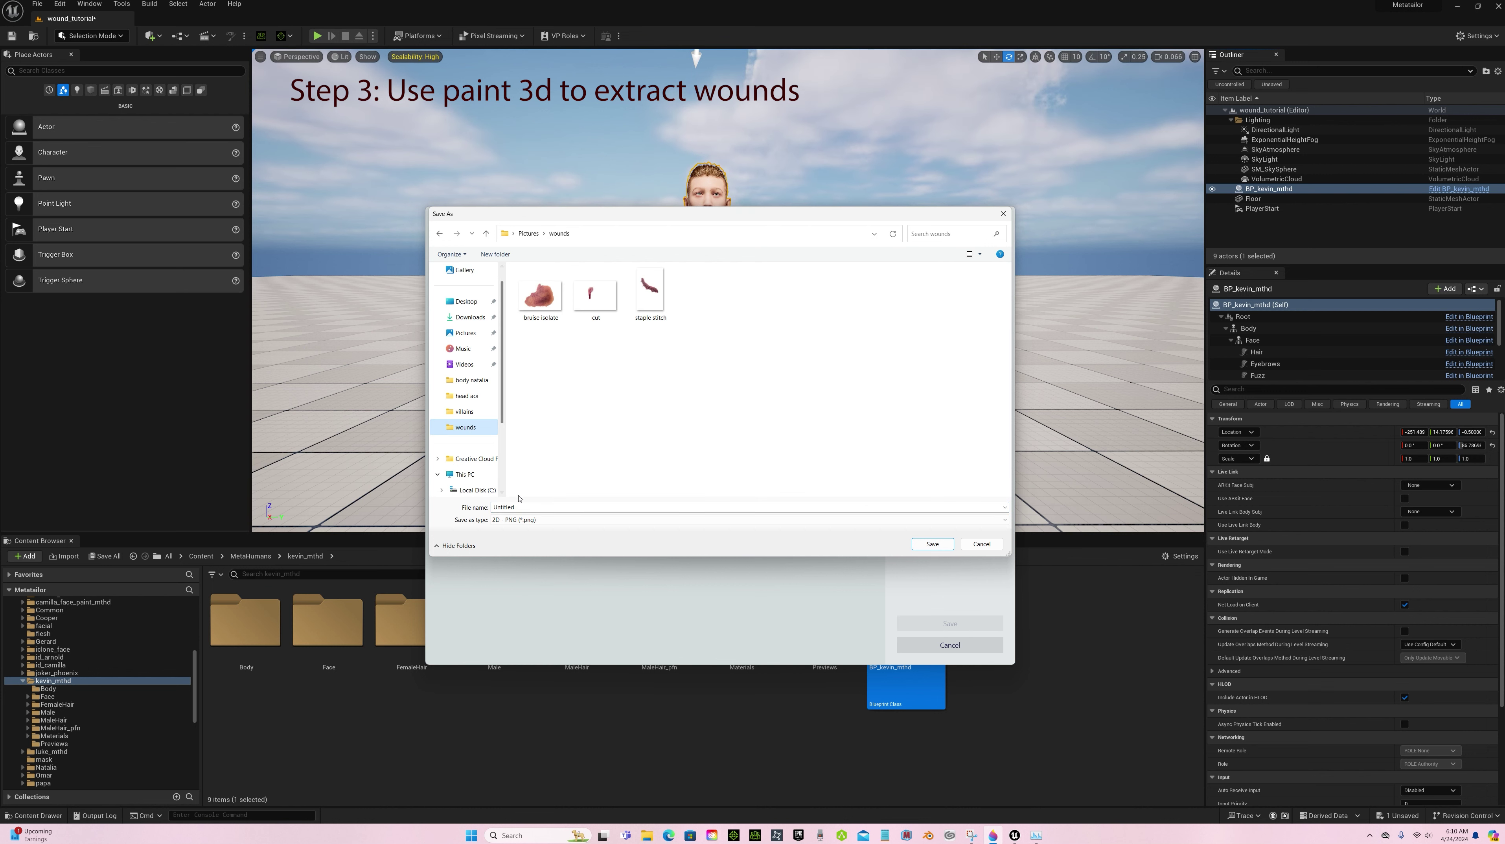
double_click(503, 506)
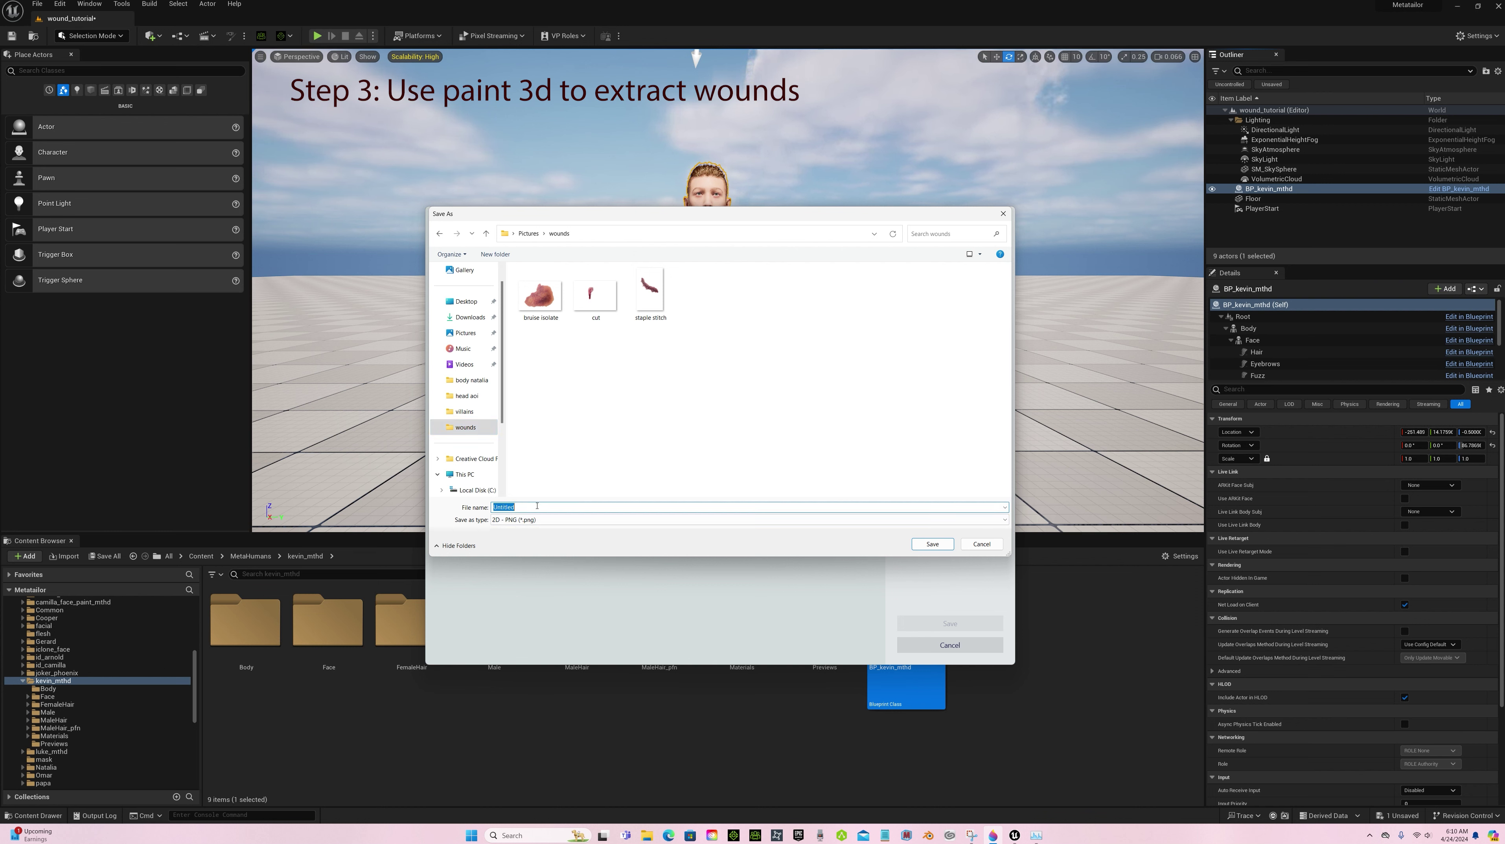
text(bruise)
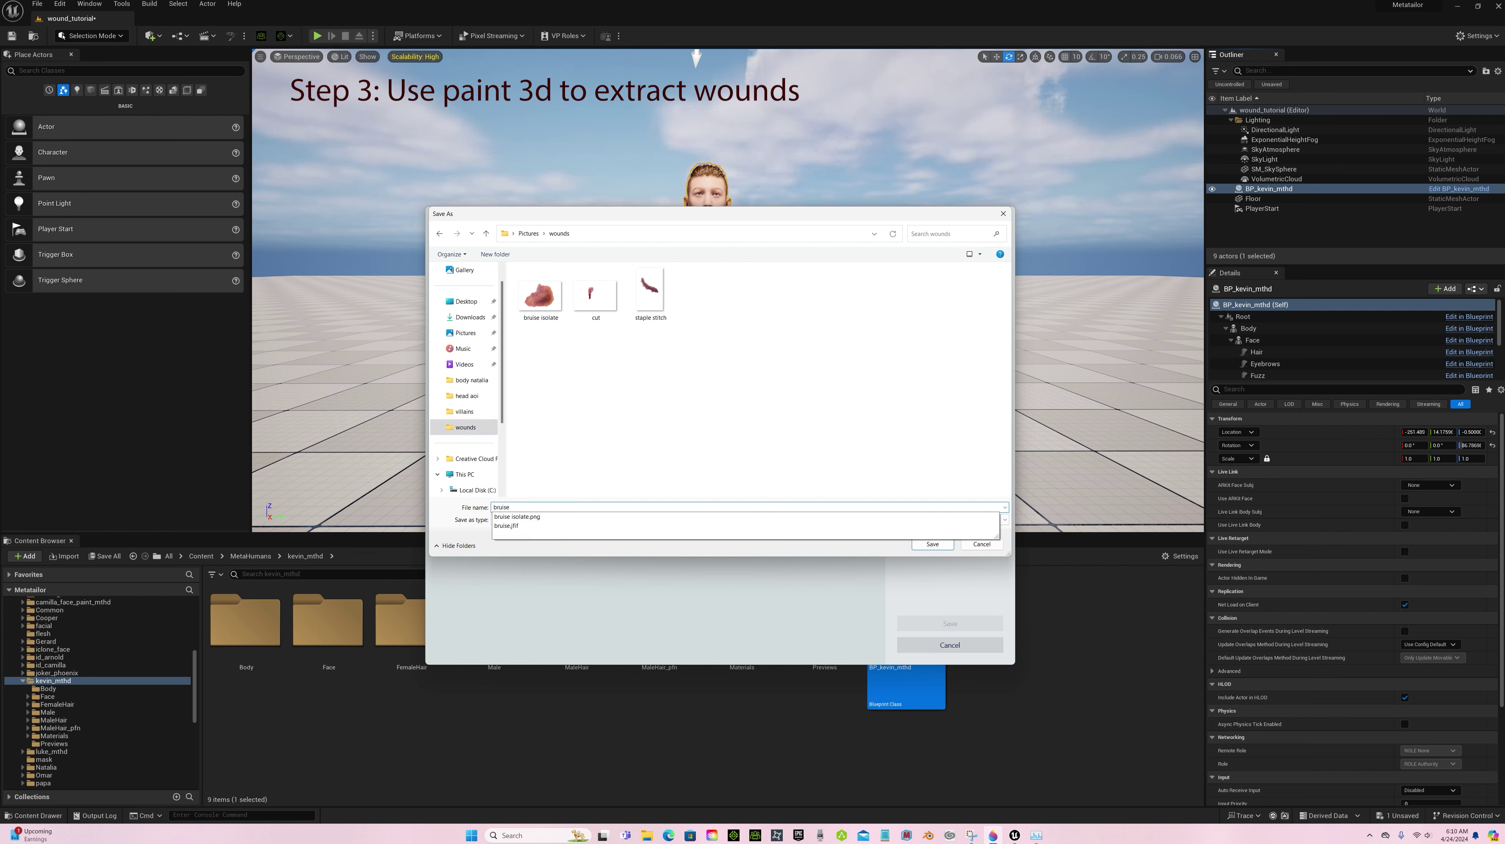
key(Return)
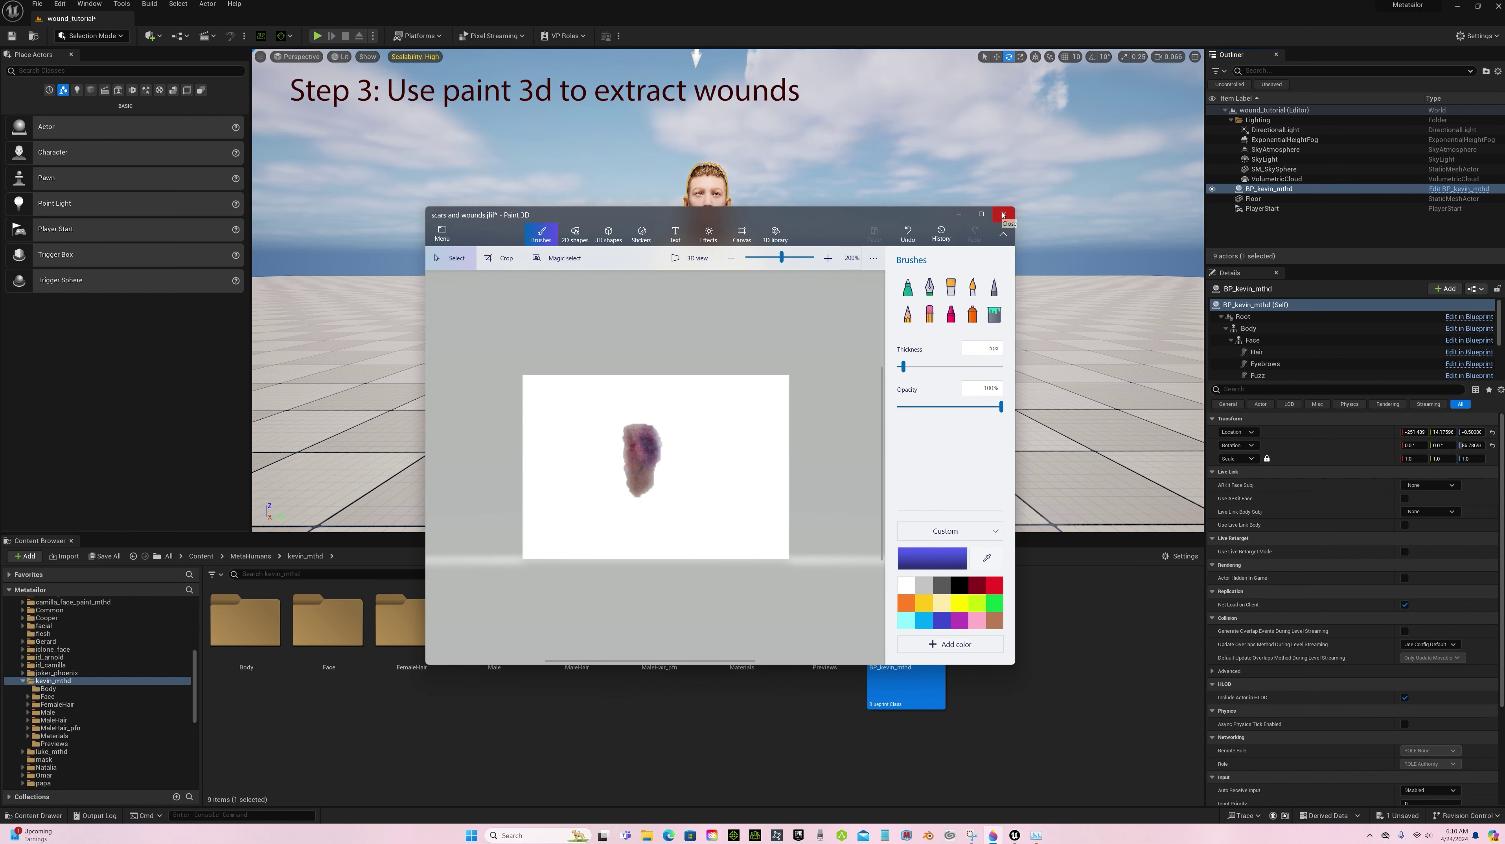
Discard the changes to the scars and wounds image and open FaceColor_MAIN from the D: drive's metahuman/kevin folder.
click(441, 233)
click(642, 269)
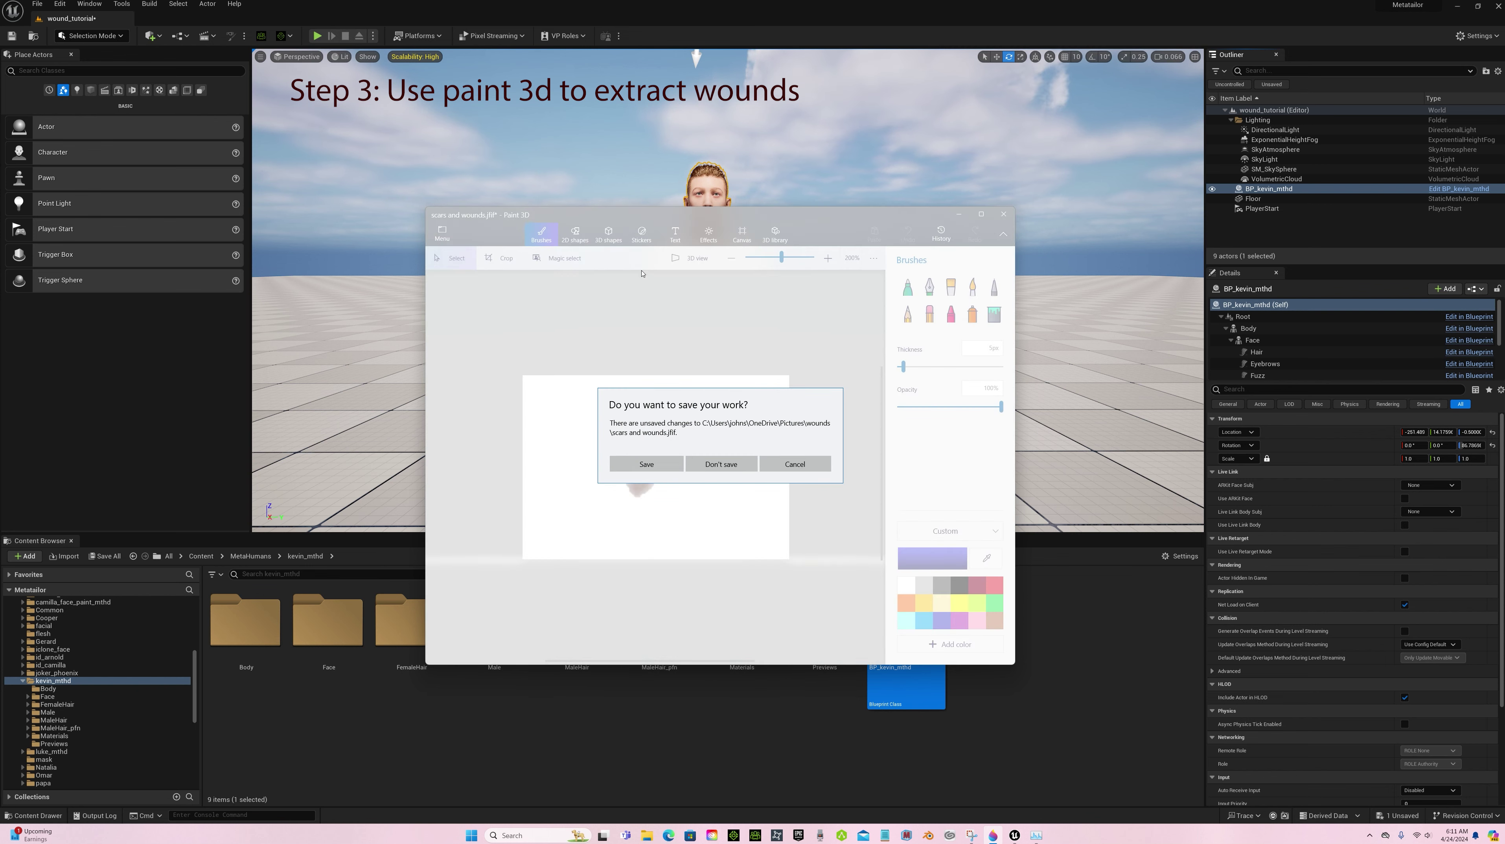
click(695, 459)
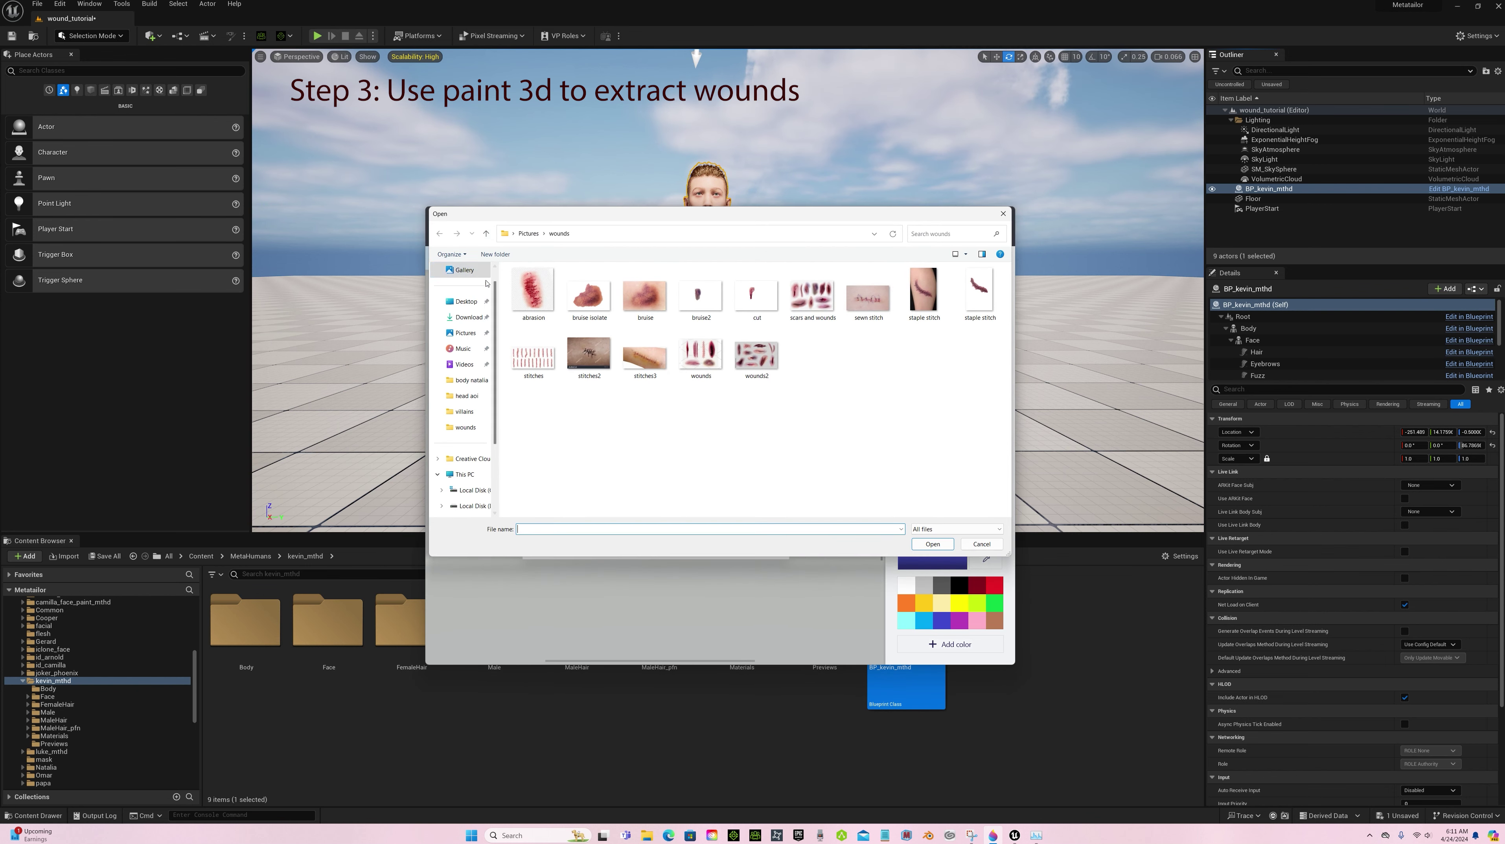
scroll(468, 393, down, 2)
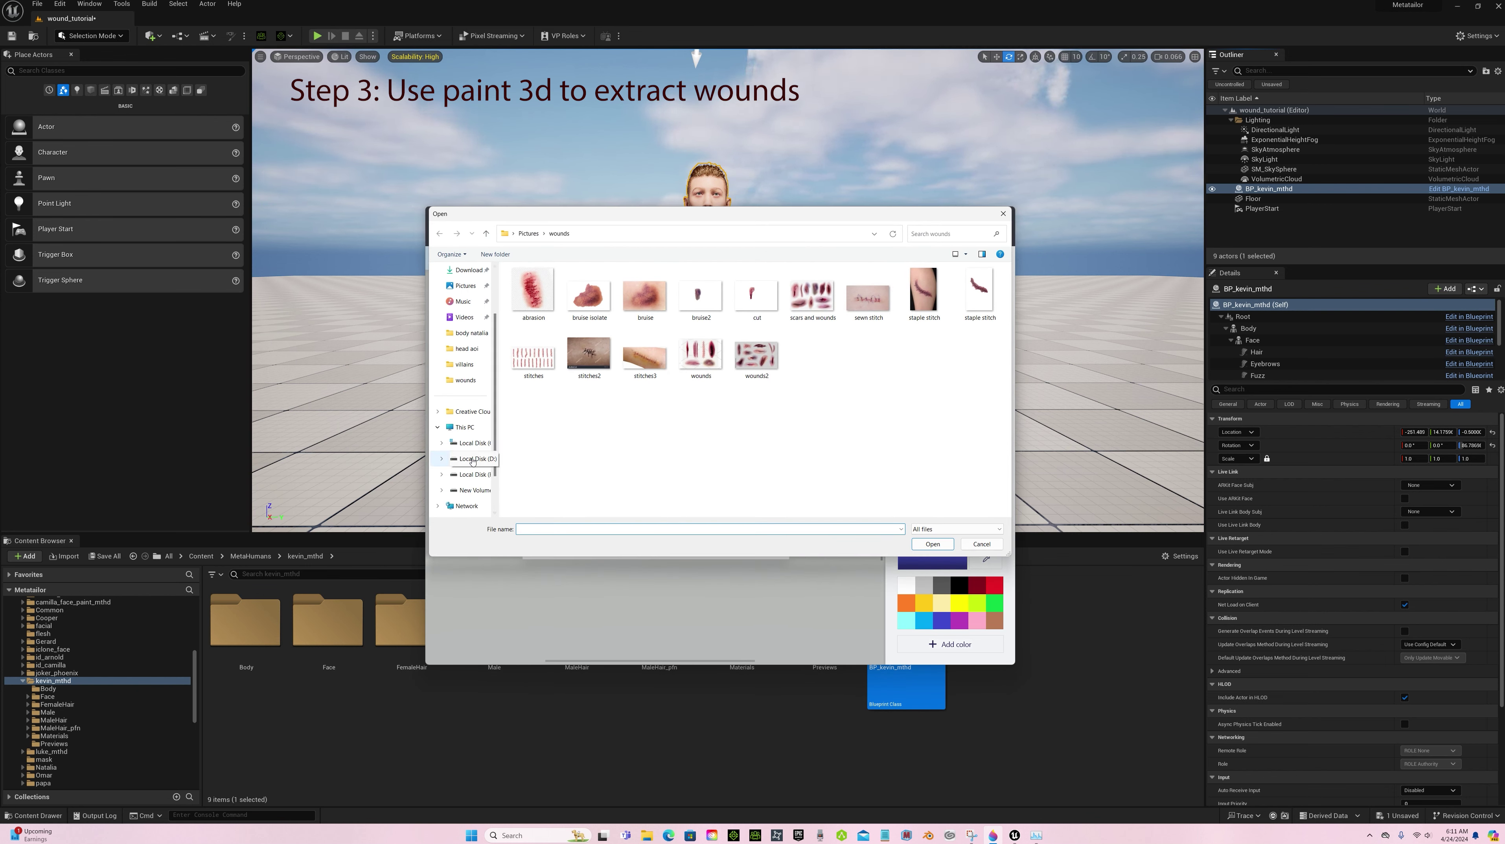
click(472, 458)
scroll(513, 431, down, 4)
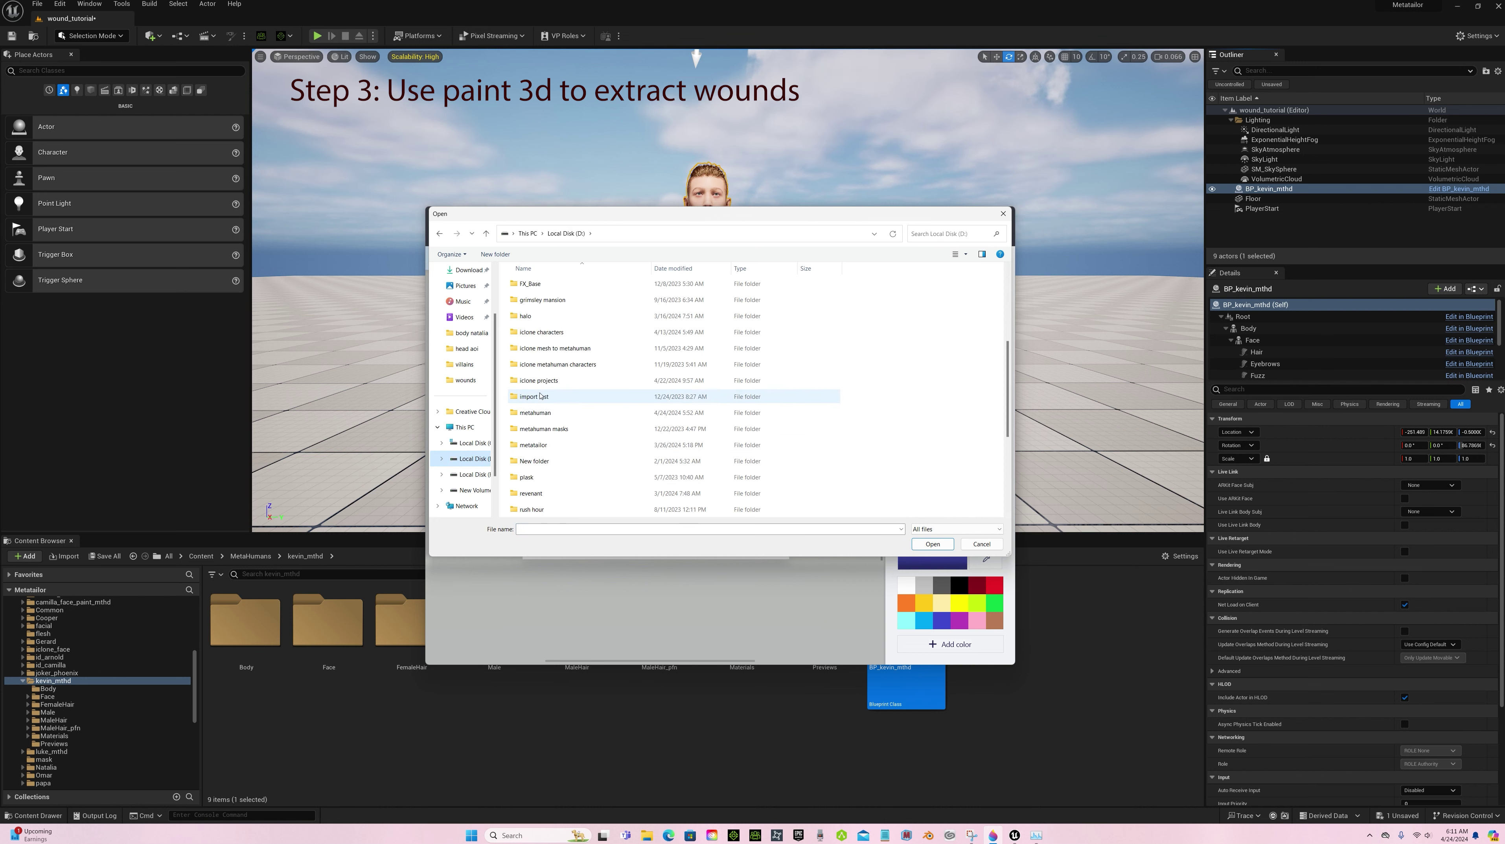
double_click(535, 412)
double_click(536, 382)
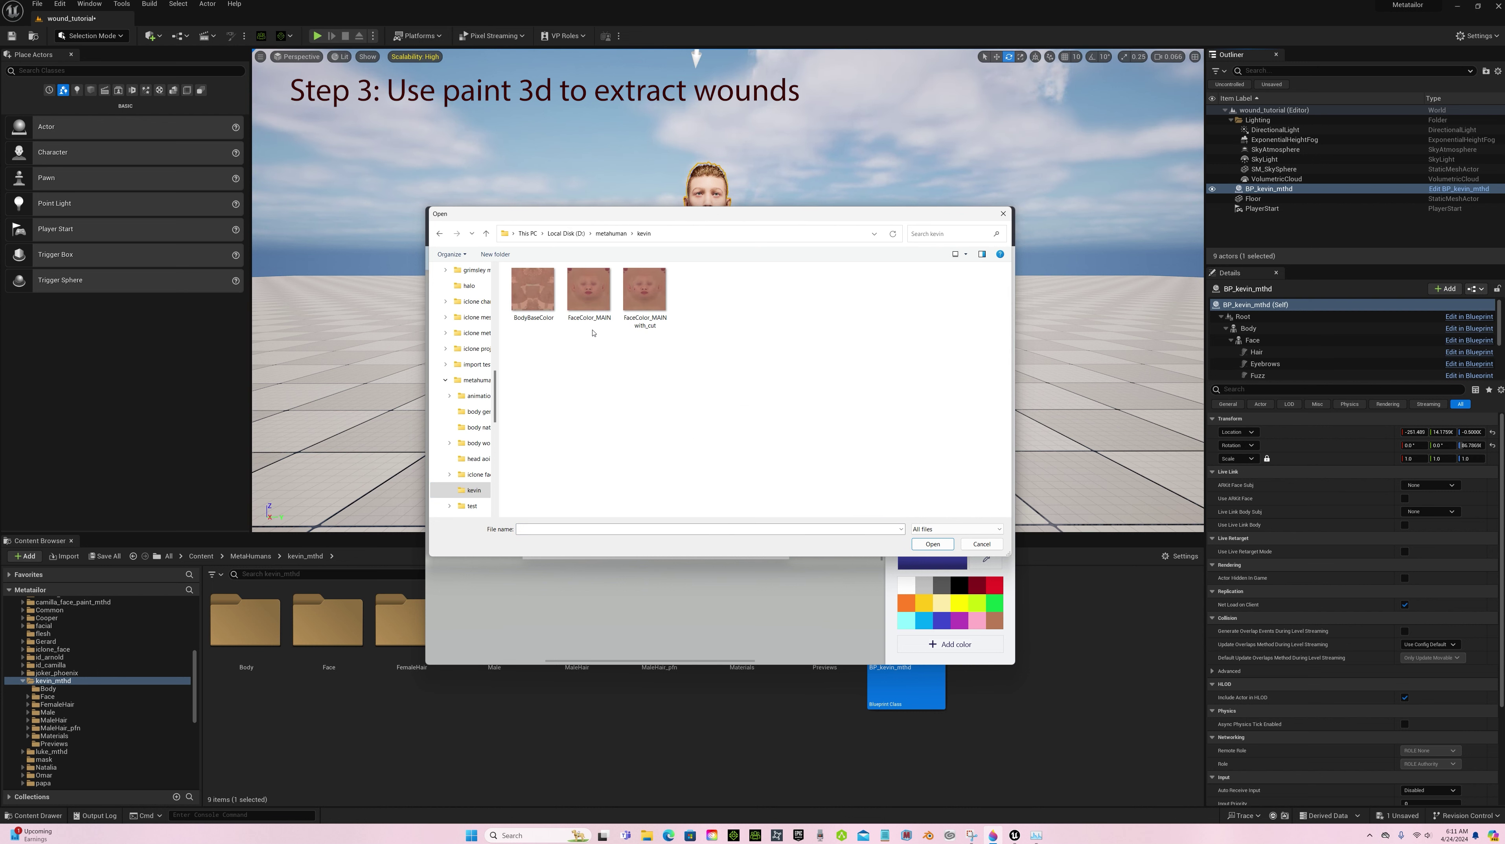
double_click(589, 292)
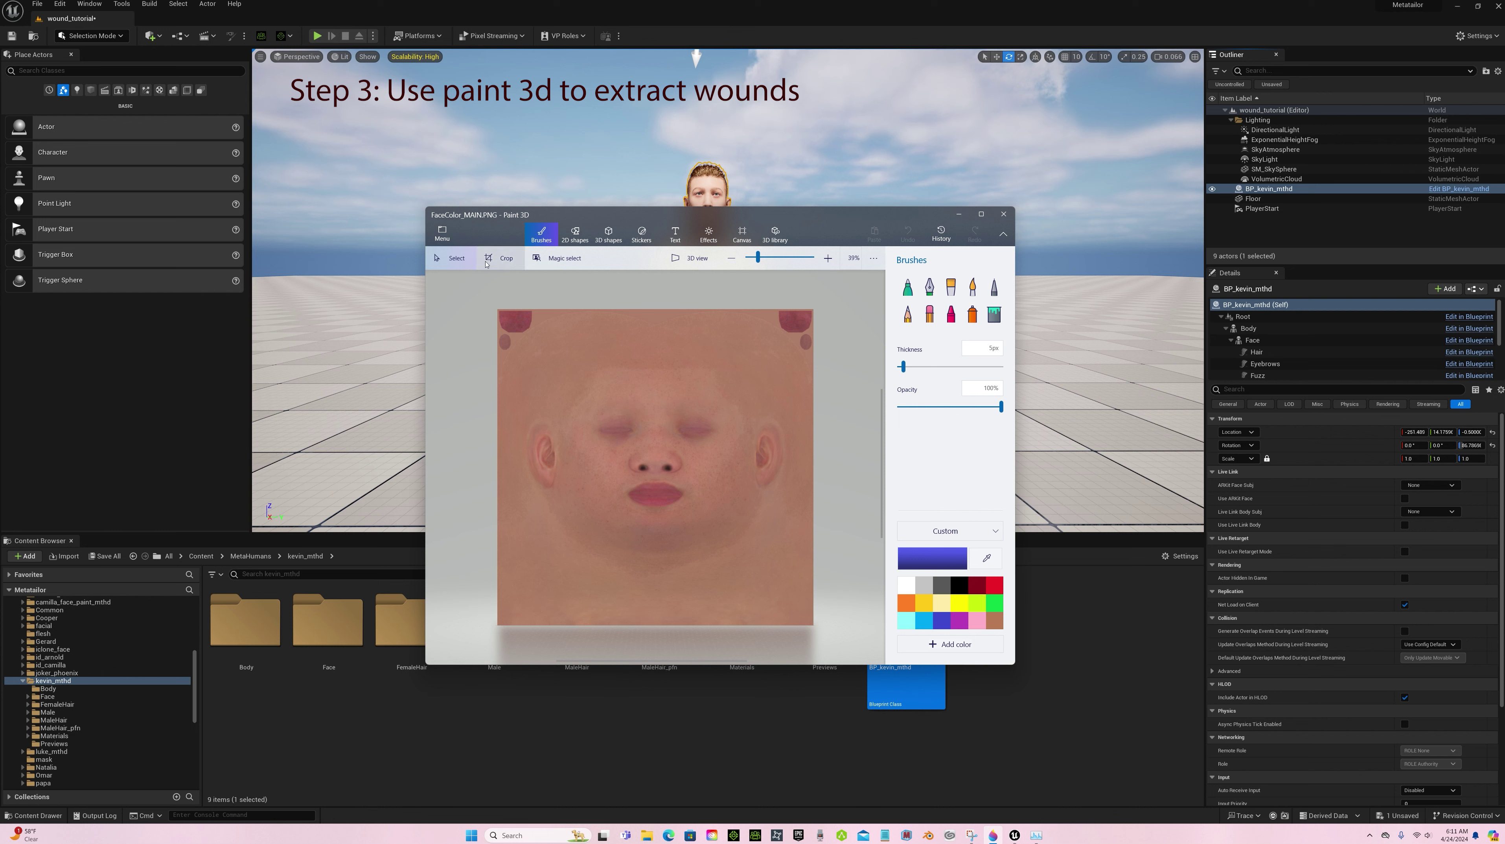
Insert the purple bruise2 image from the wounds folder, enlarge it and place it on the cheek below the left-hand eye.
click(442, 233)
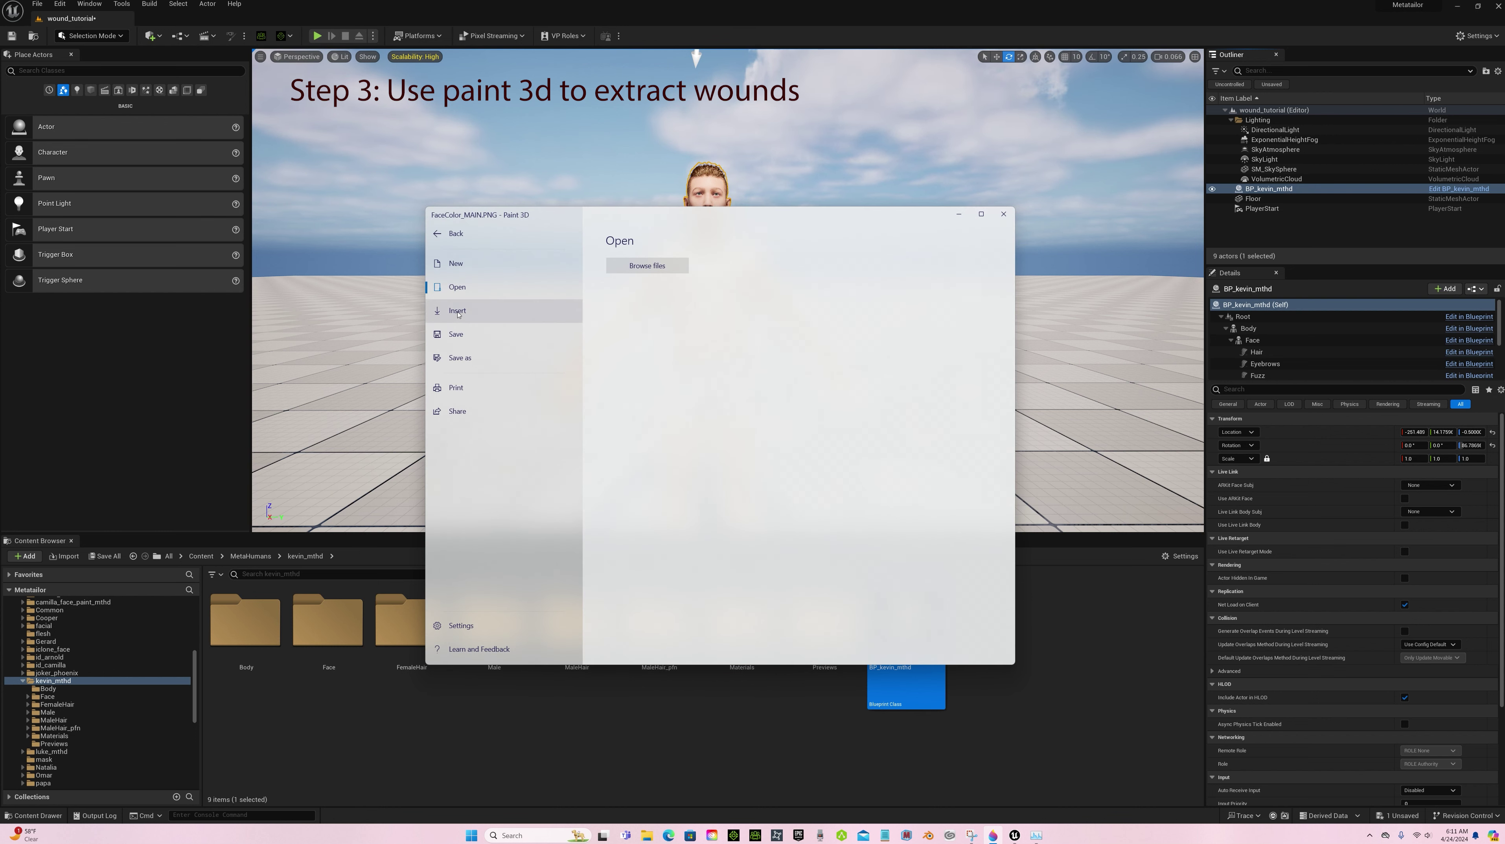
click(457, 312)
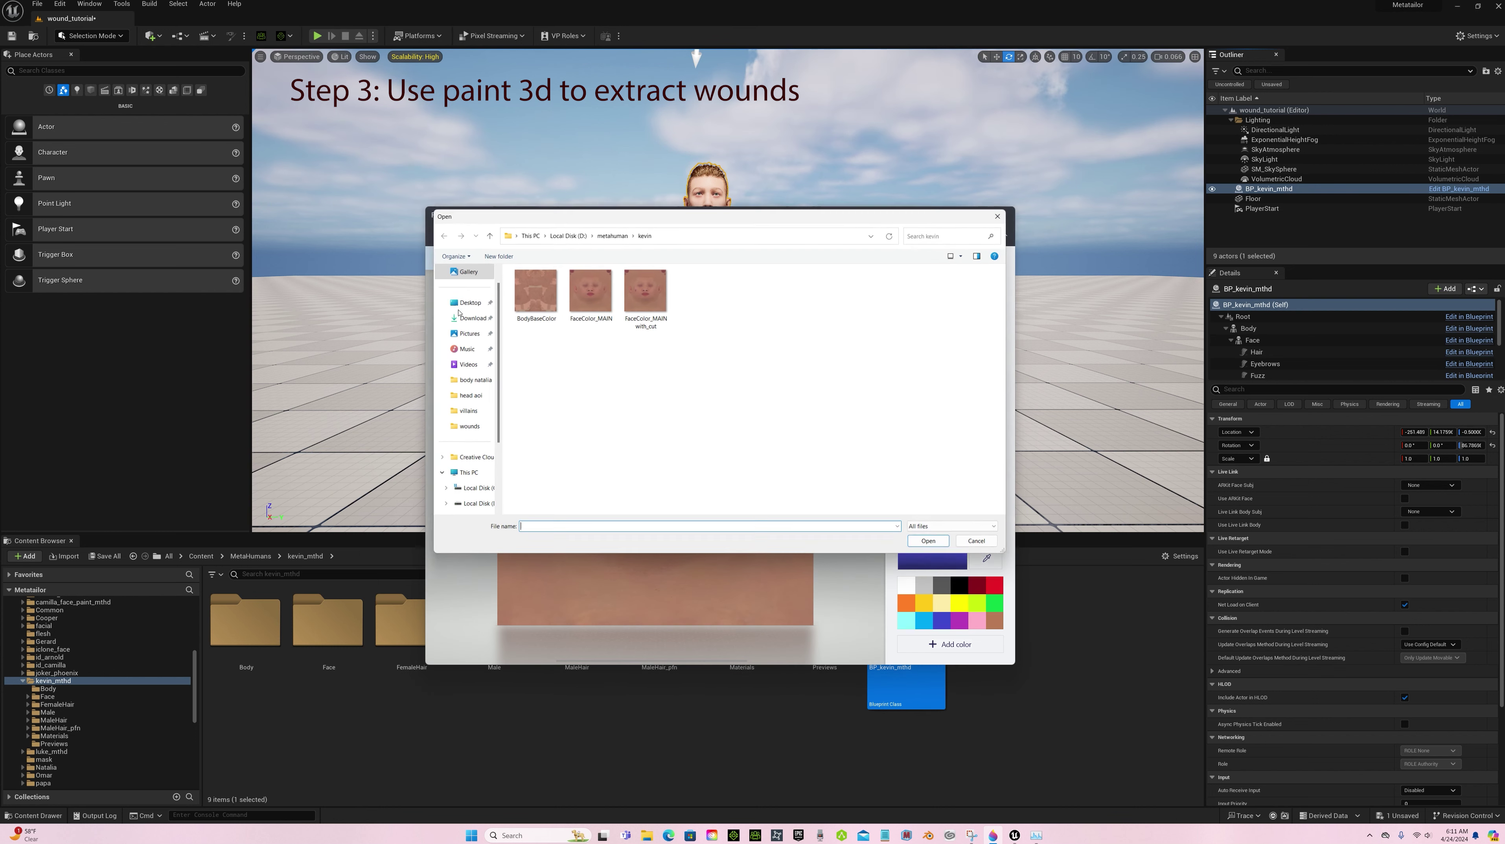
click(465, 427)
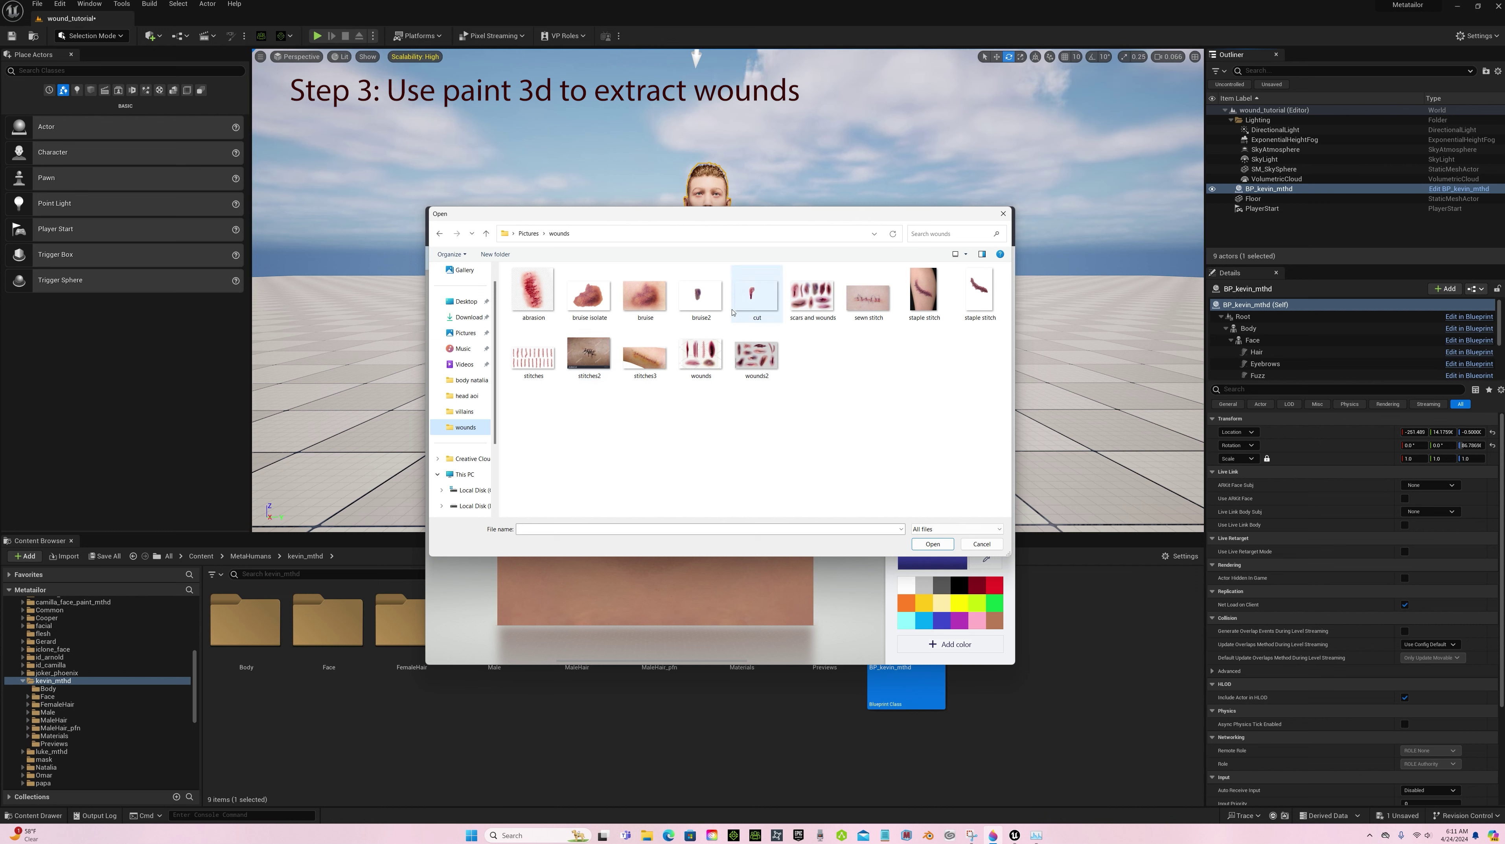
double_click(751, 295)
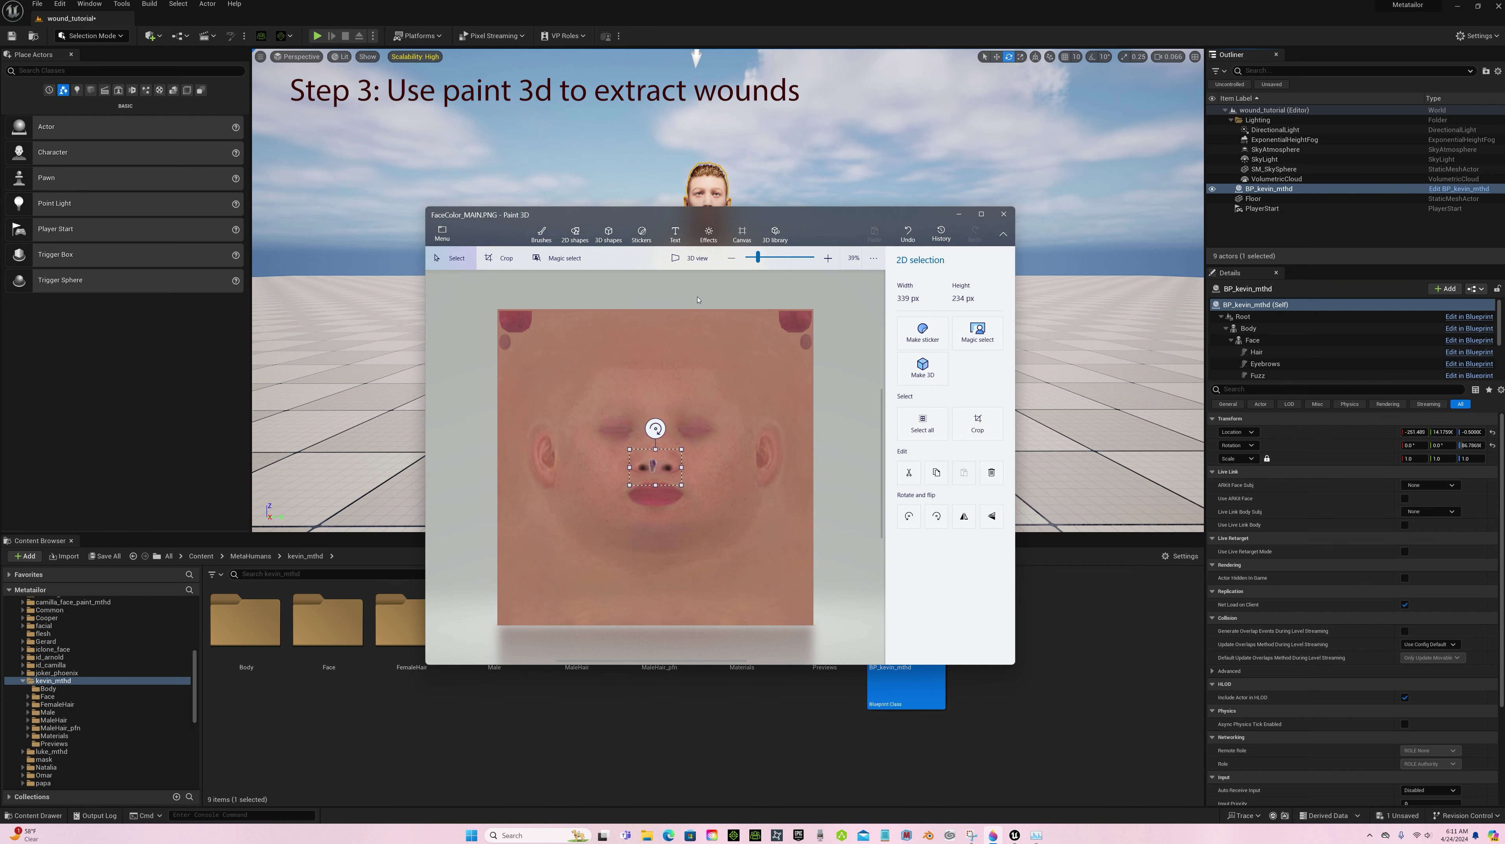
drag(654, 464, 597, 418)
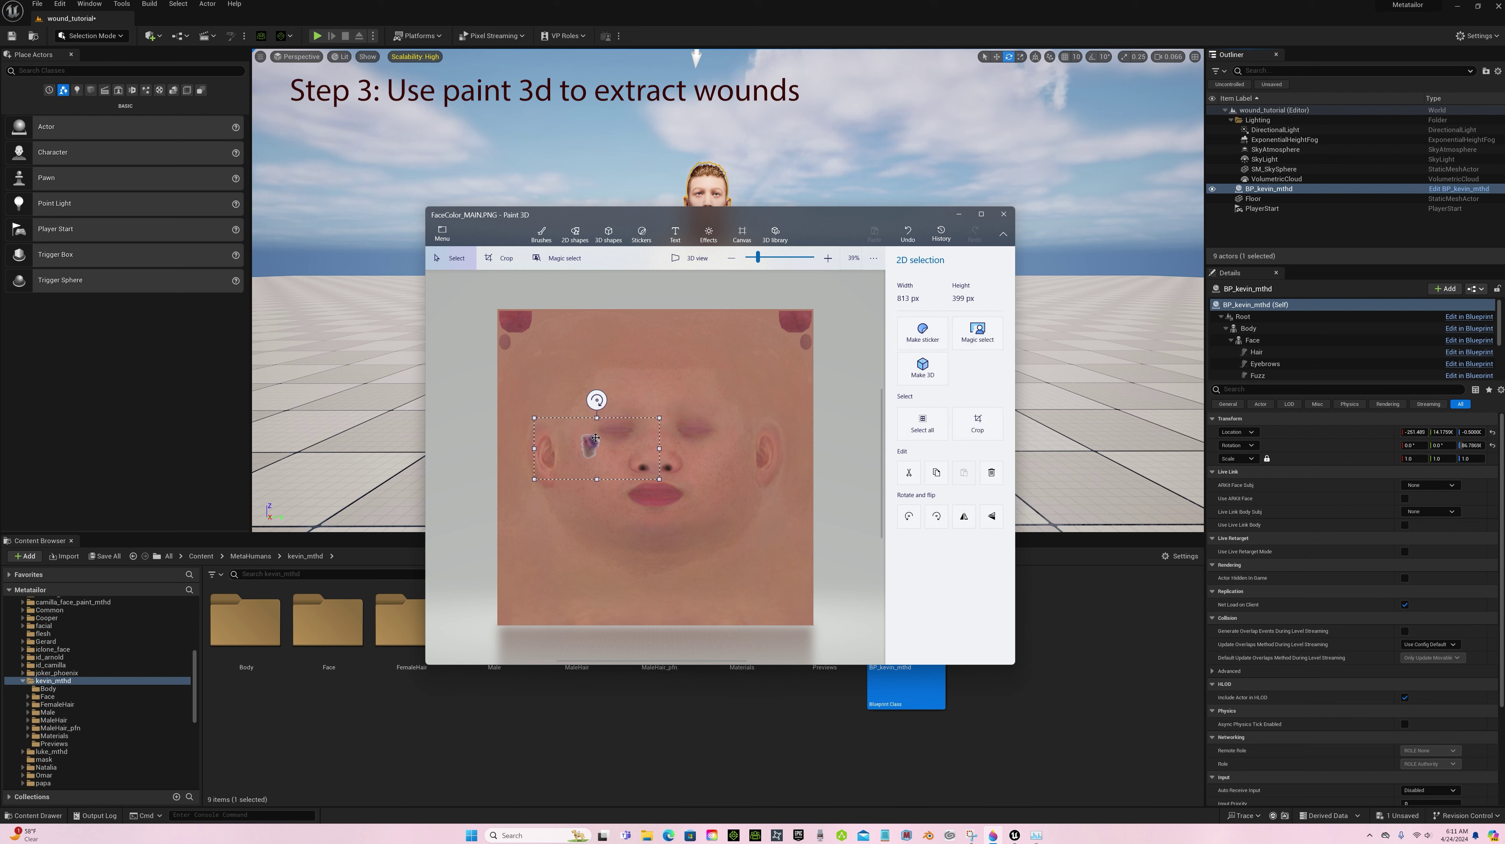
drag(597, 478, 596, 490)
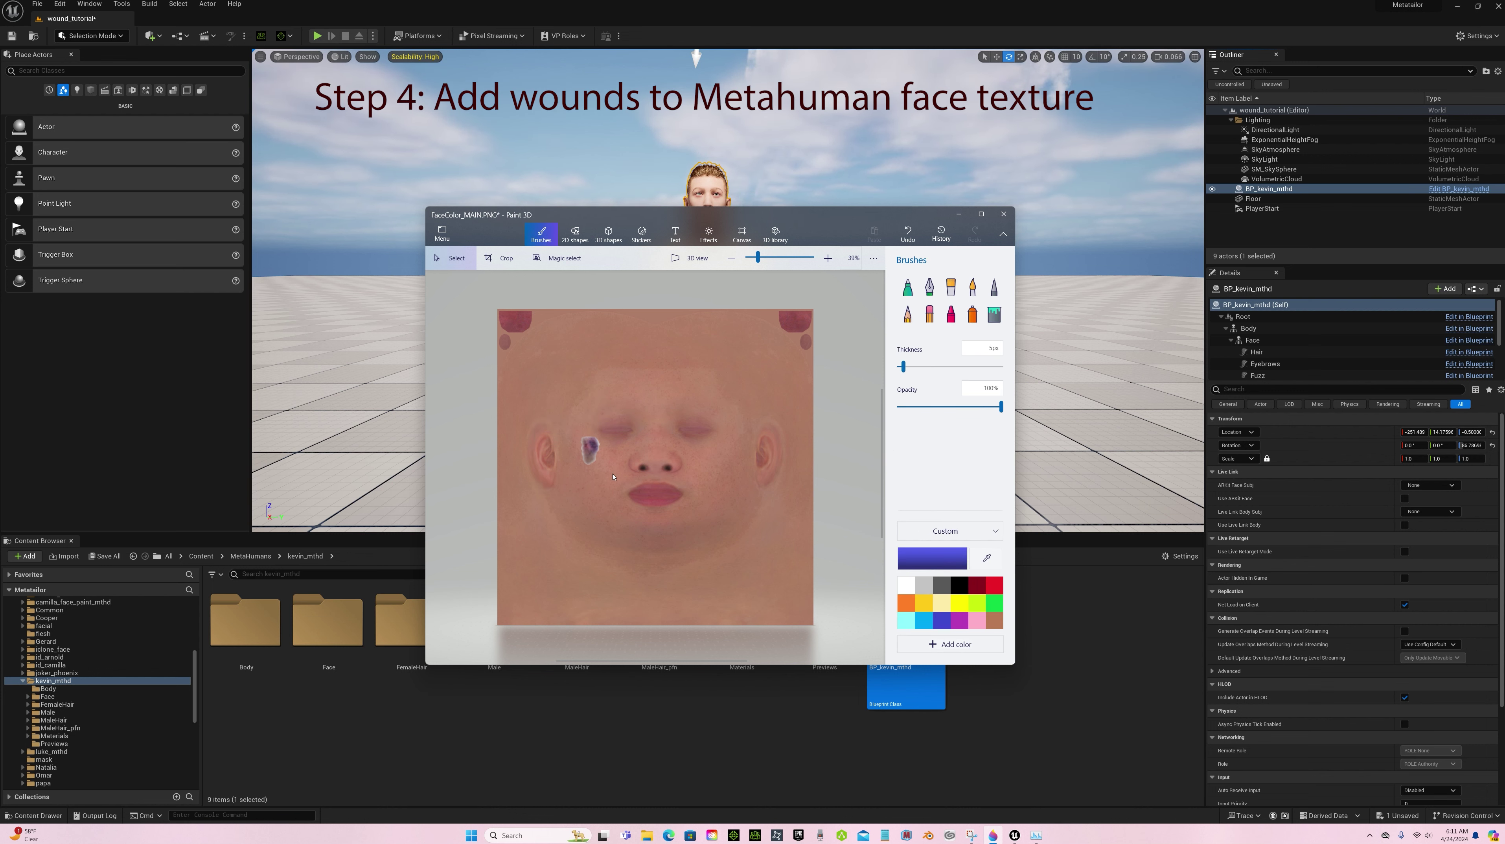
Sample the skin colour beside the purple bruise and cover its white edges using the Spray can at 69% opacity.
click(986, 558)
click(600, 463)
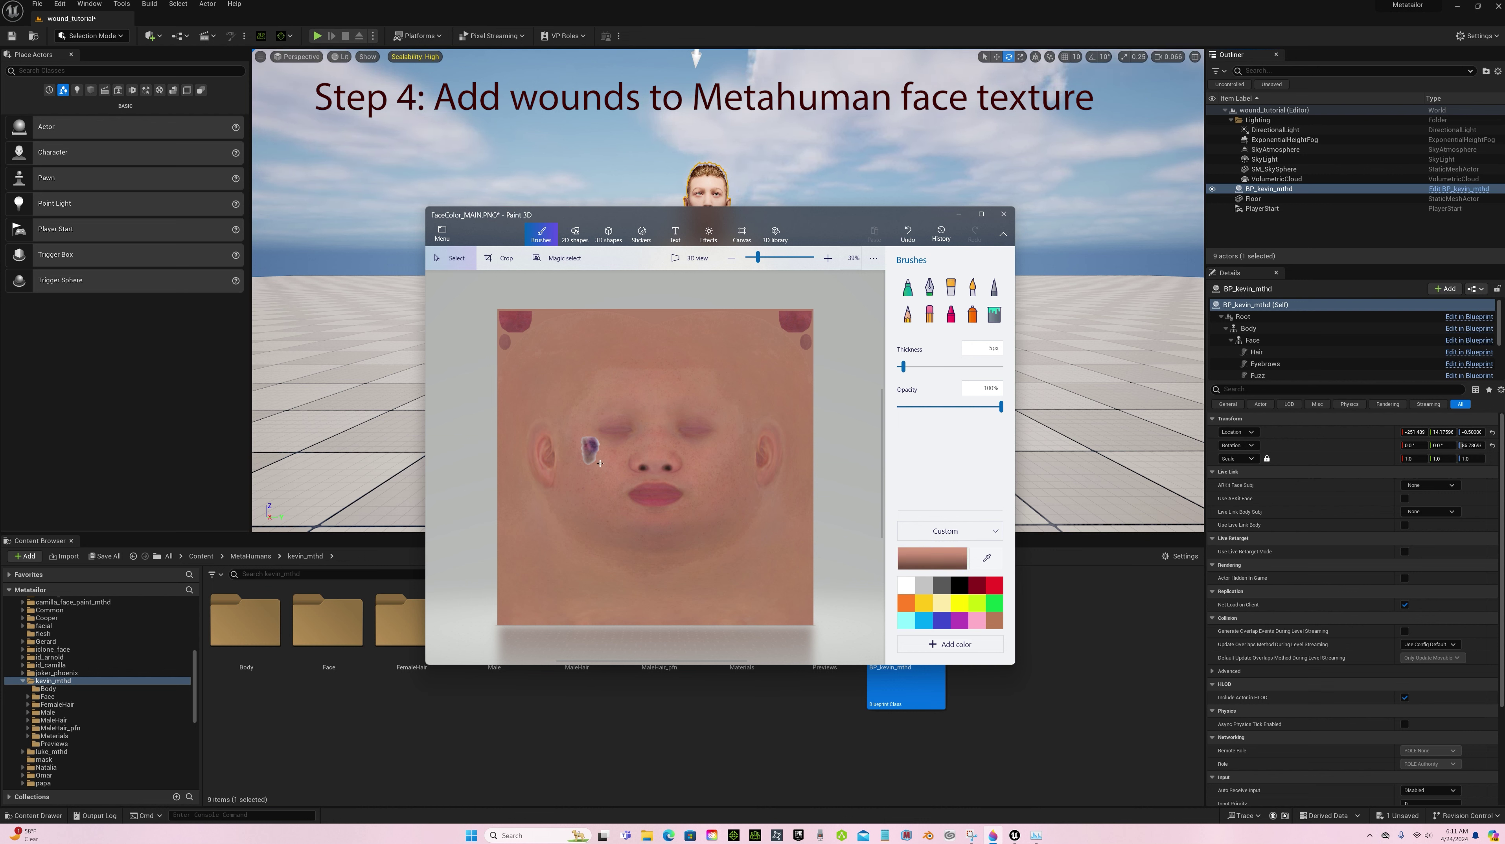
click(972, 315)
drag(924, 407, 969, 406)
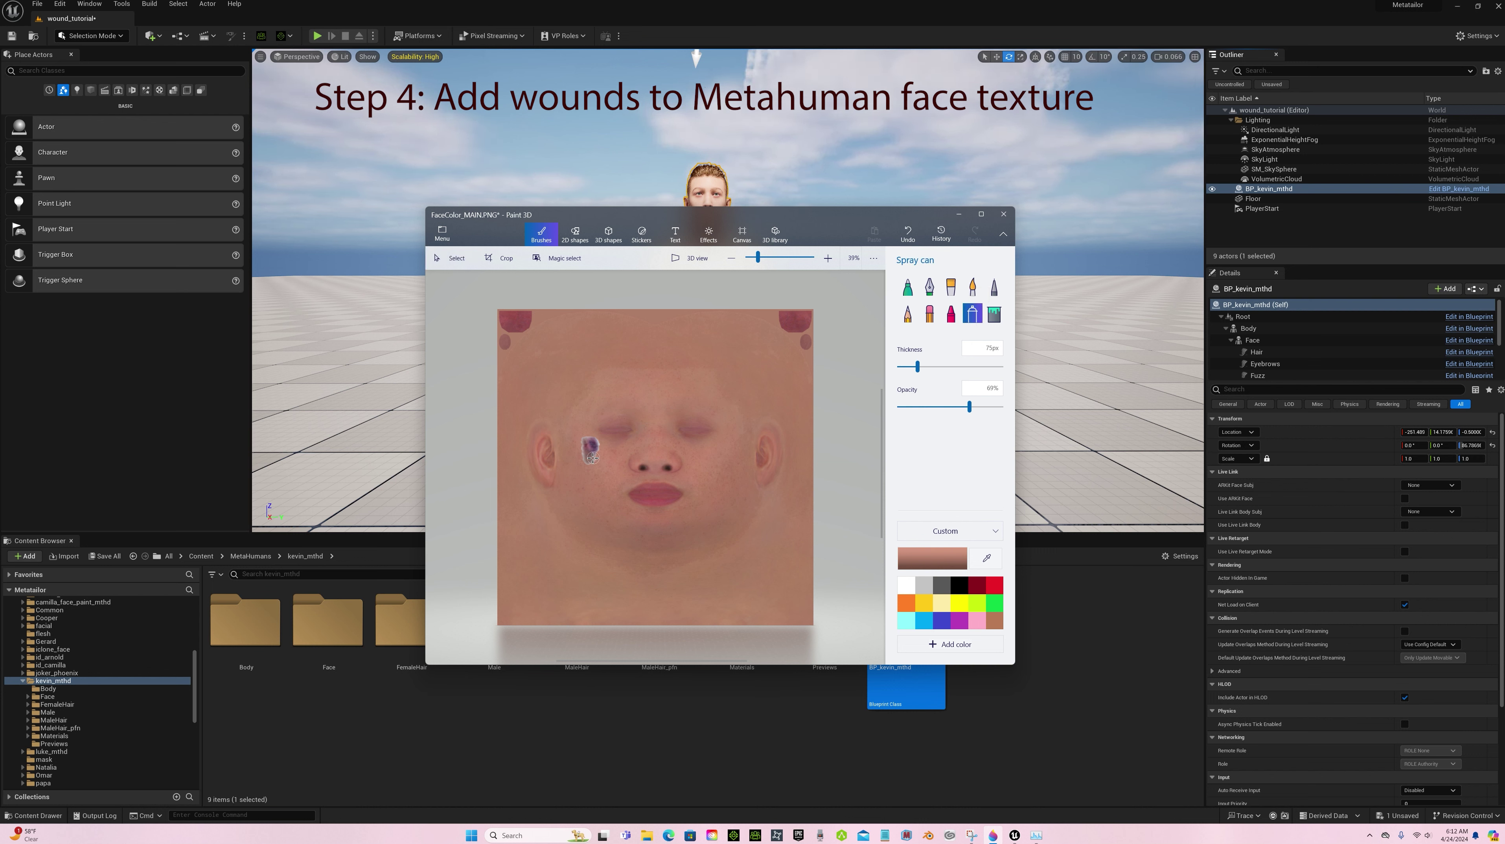
drag(595, 458, 585, 433)
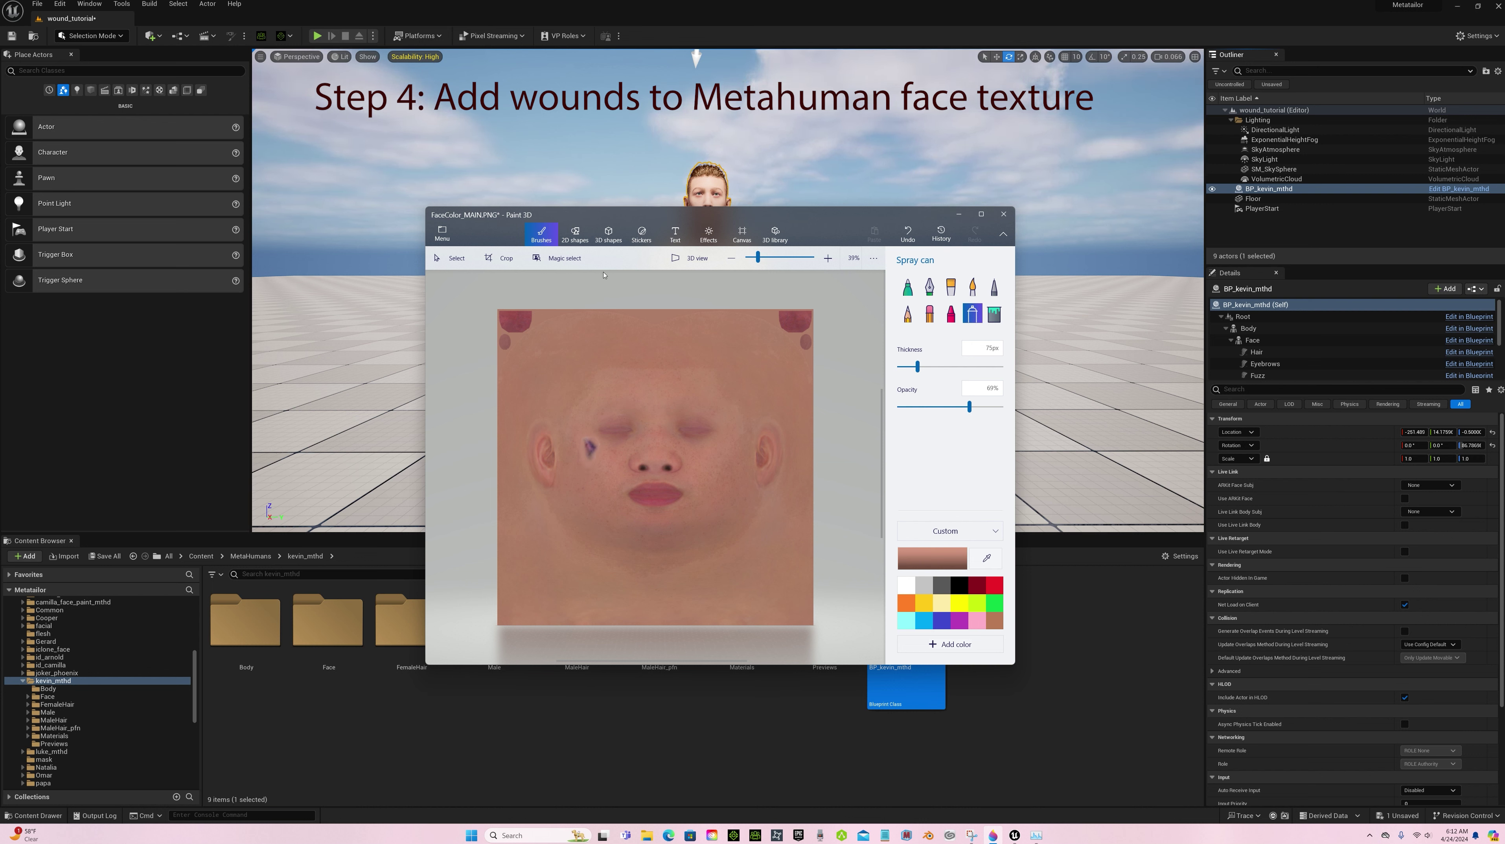
Insert the isolated staple stitch image from the wounds folder and place it at about 275 × 457 px on the opposite cheek.
key(ctrl+o)
click(640, 264)
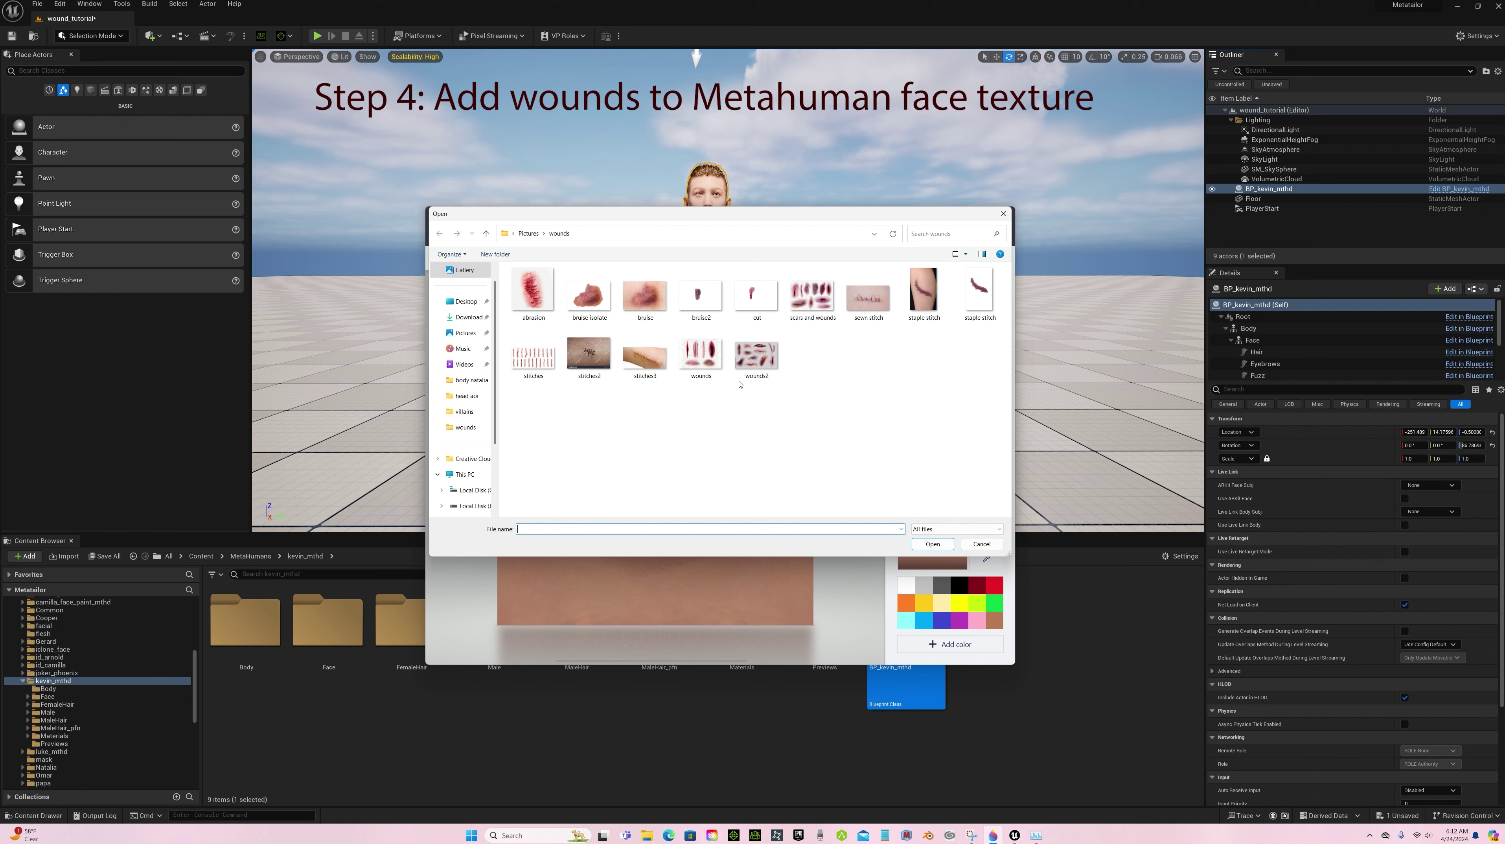
double_click(978, 290)
drag(659, 462, 699, 511)
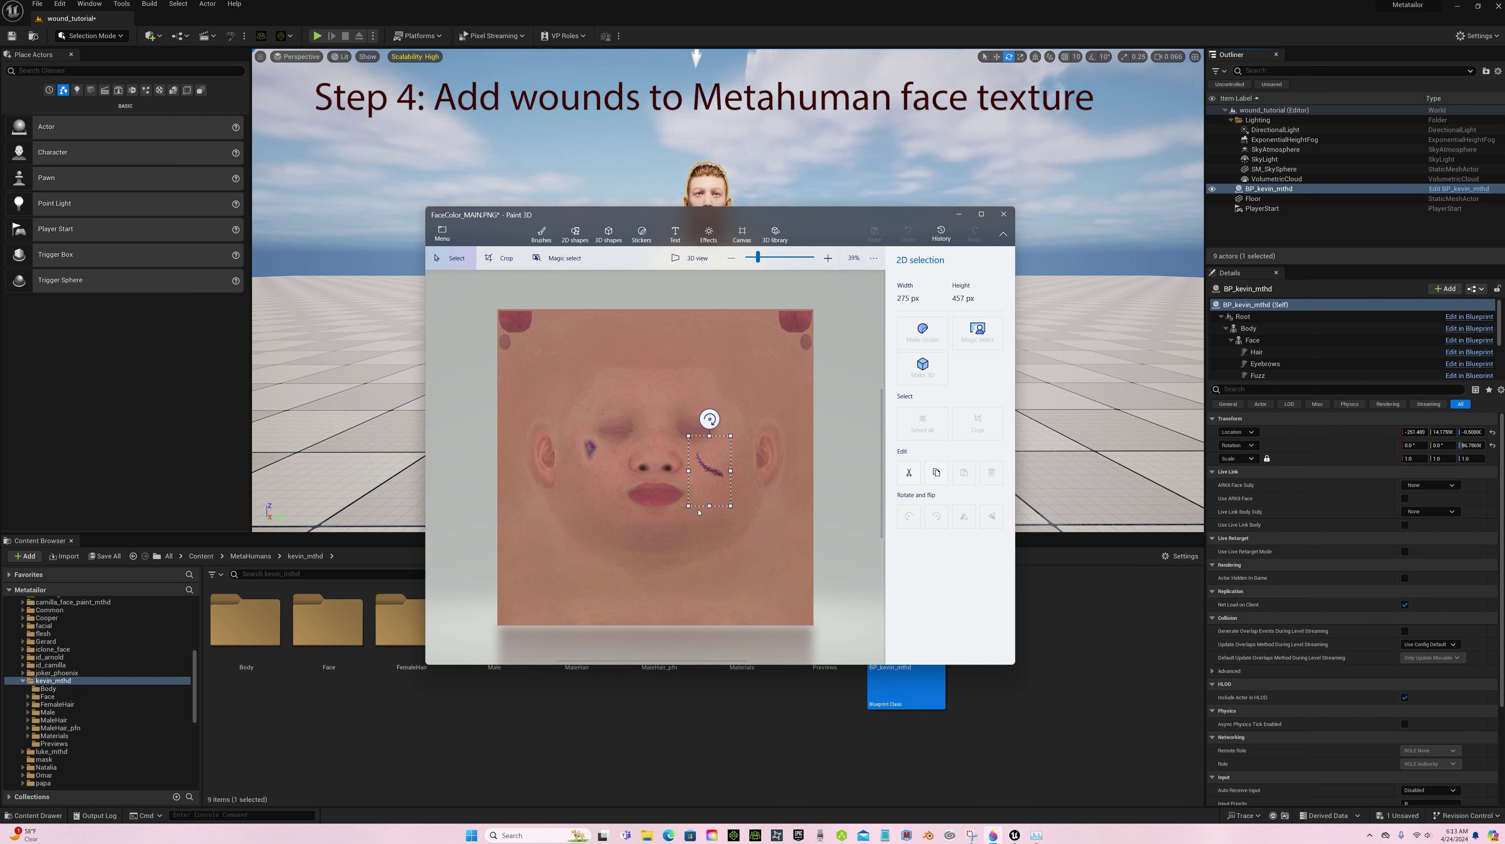
click(788, 396)
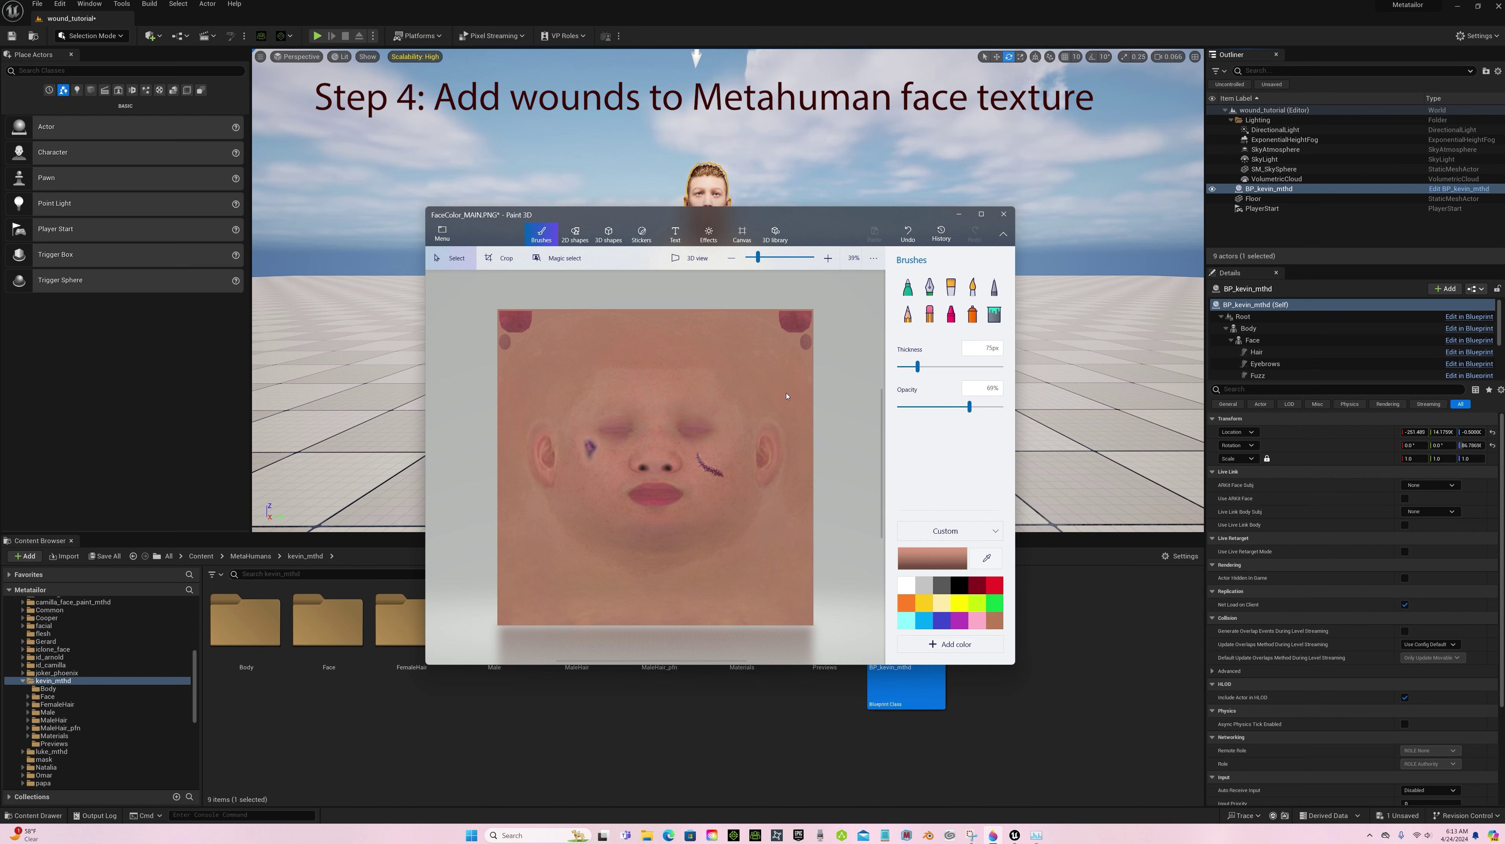
Sample the skin colour near the stitch wound and blend its edges using the Spray can at 45 px thickness.
click(987, 558)
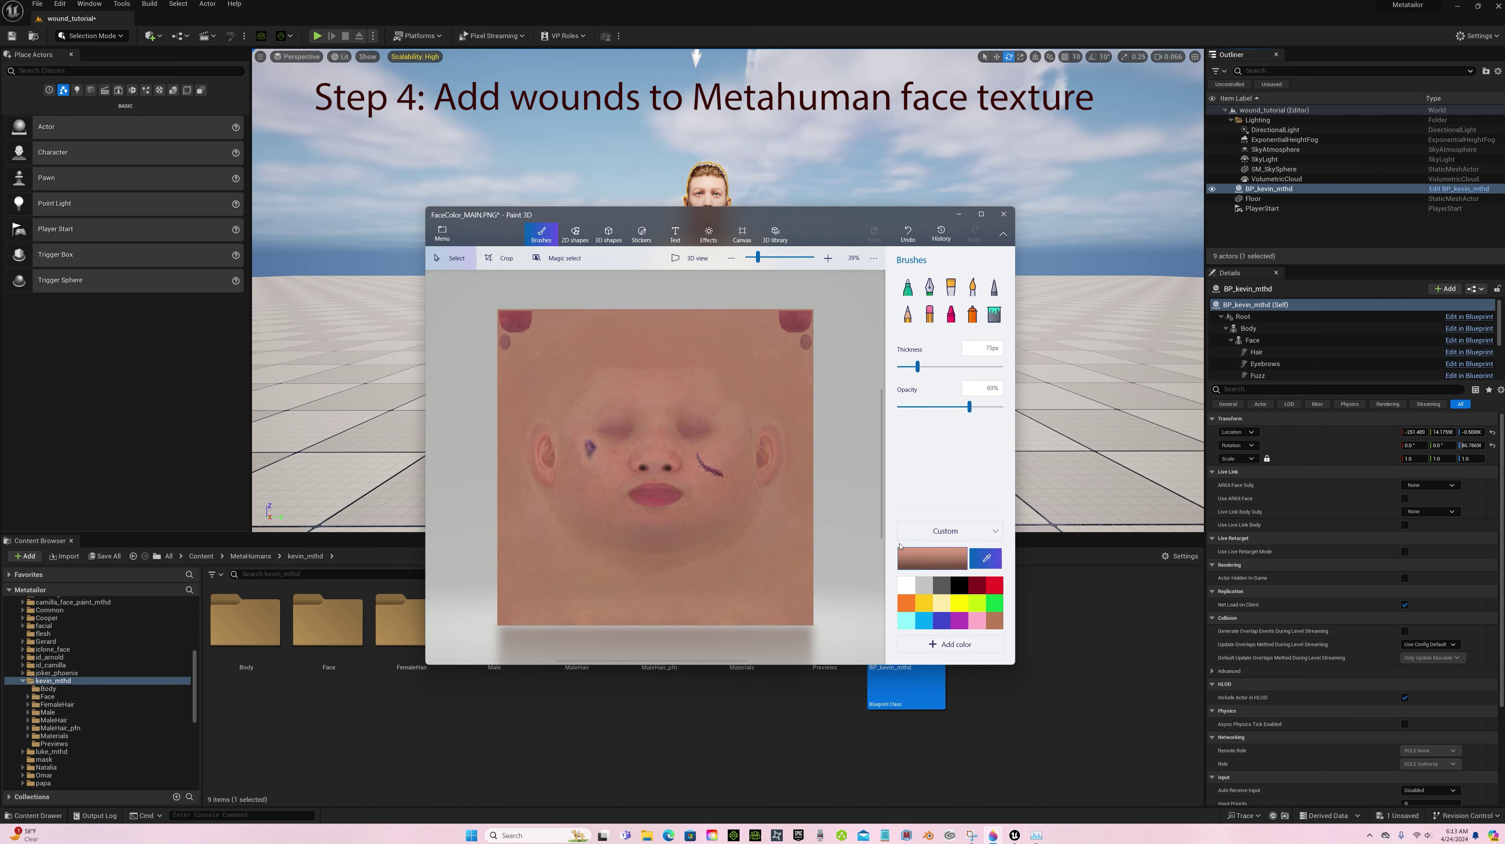
click(697, 475)
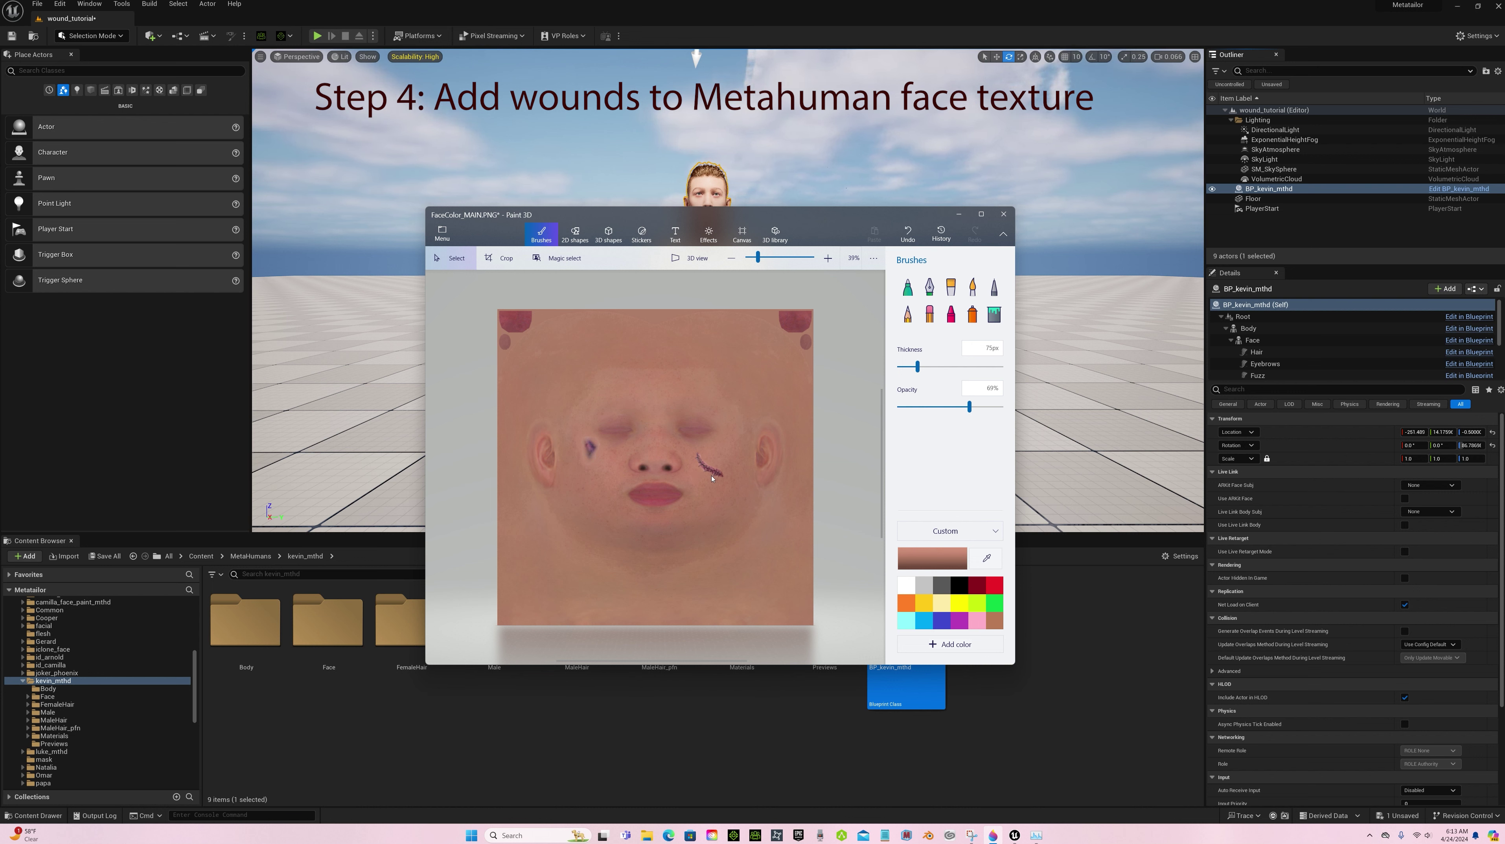
click(972, 313)
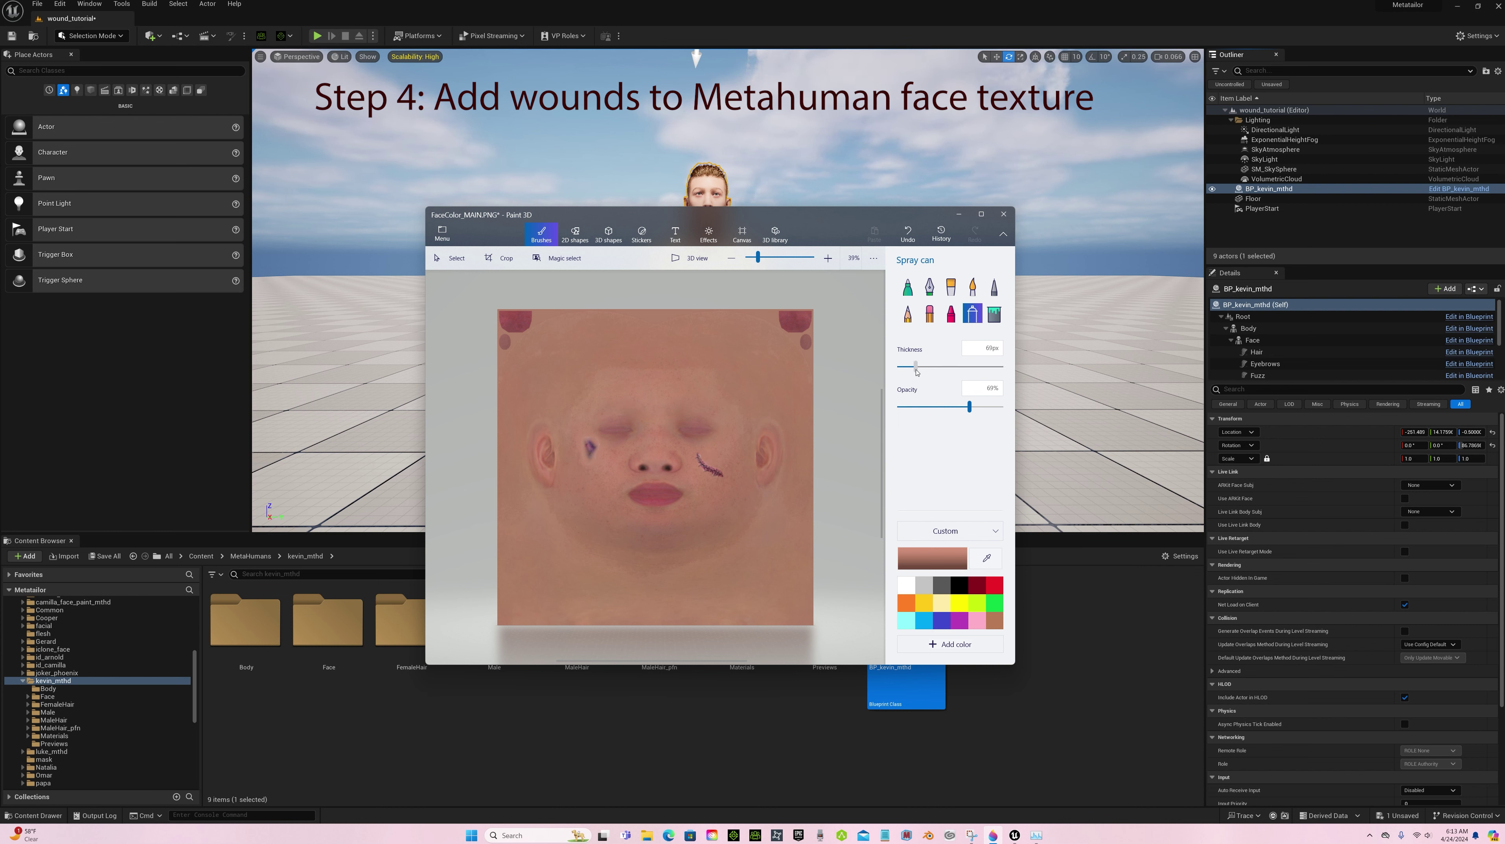
drag(917, 367, 906, 366)
ctrl+scroll(766, 457, up, 5)
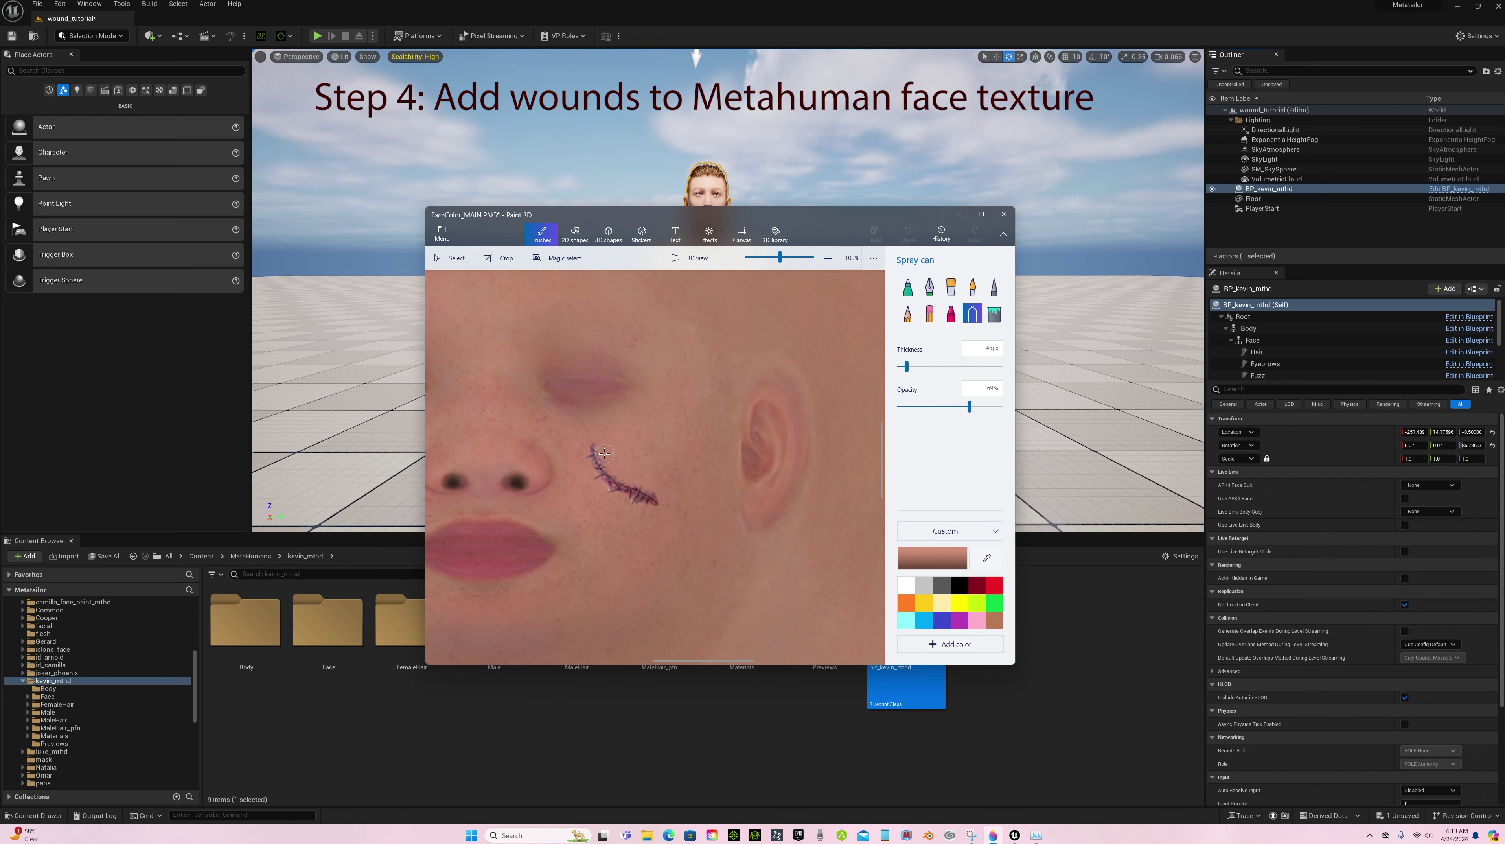
drag(590, 463, 602, 480)
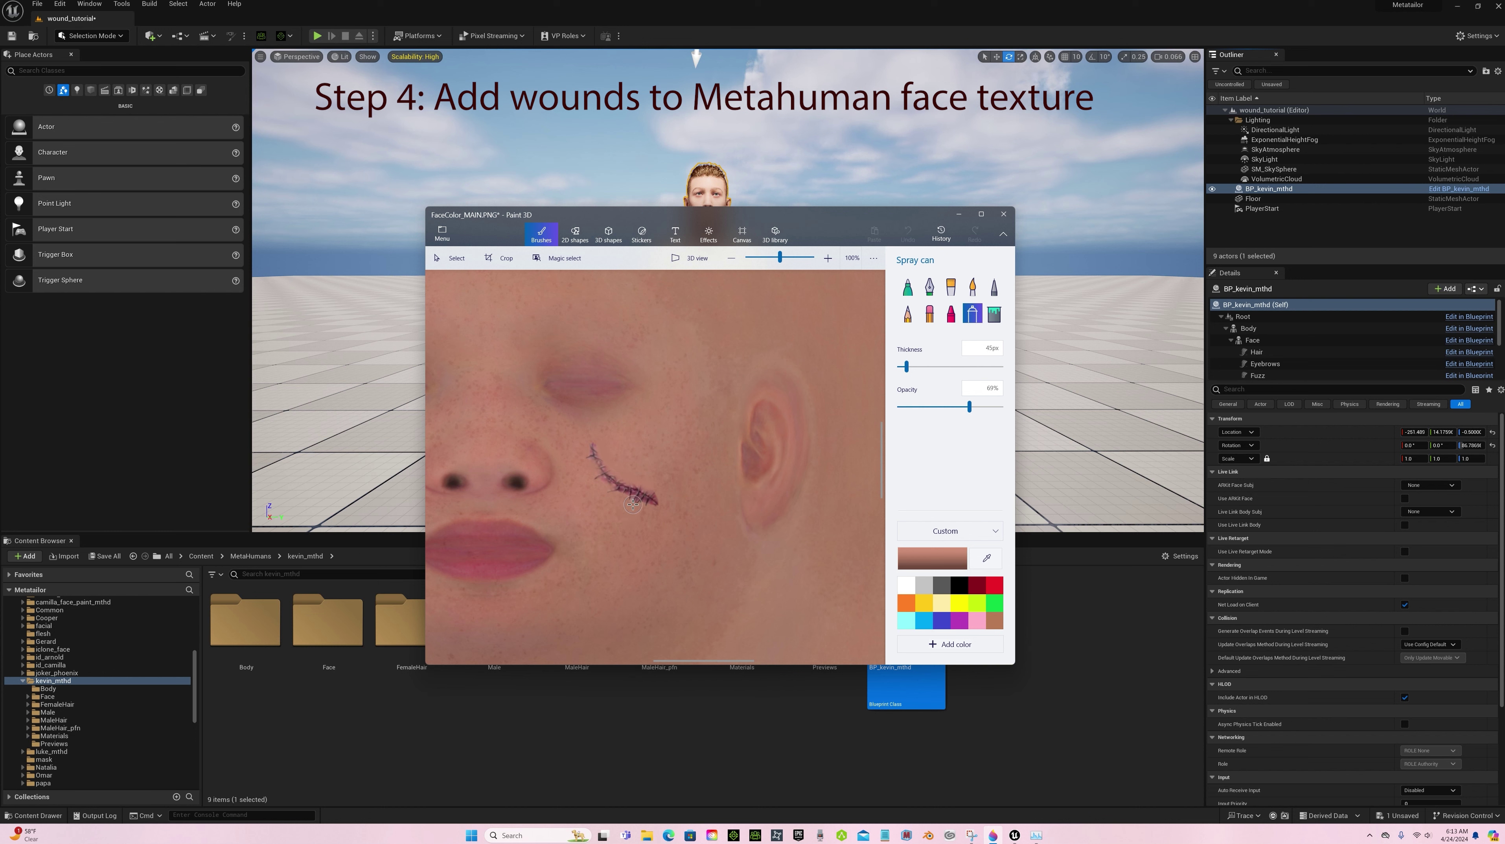
scroll(664, 427, down, 5)
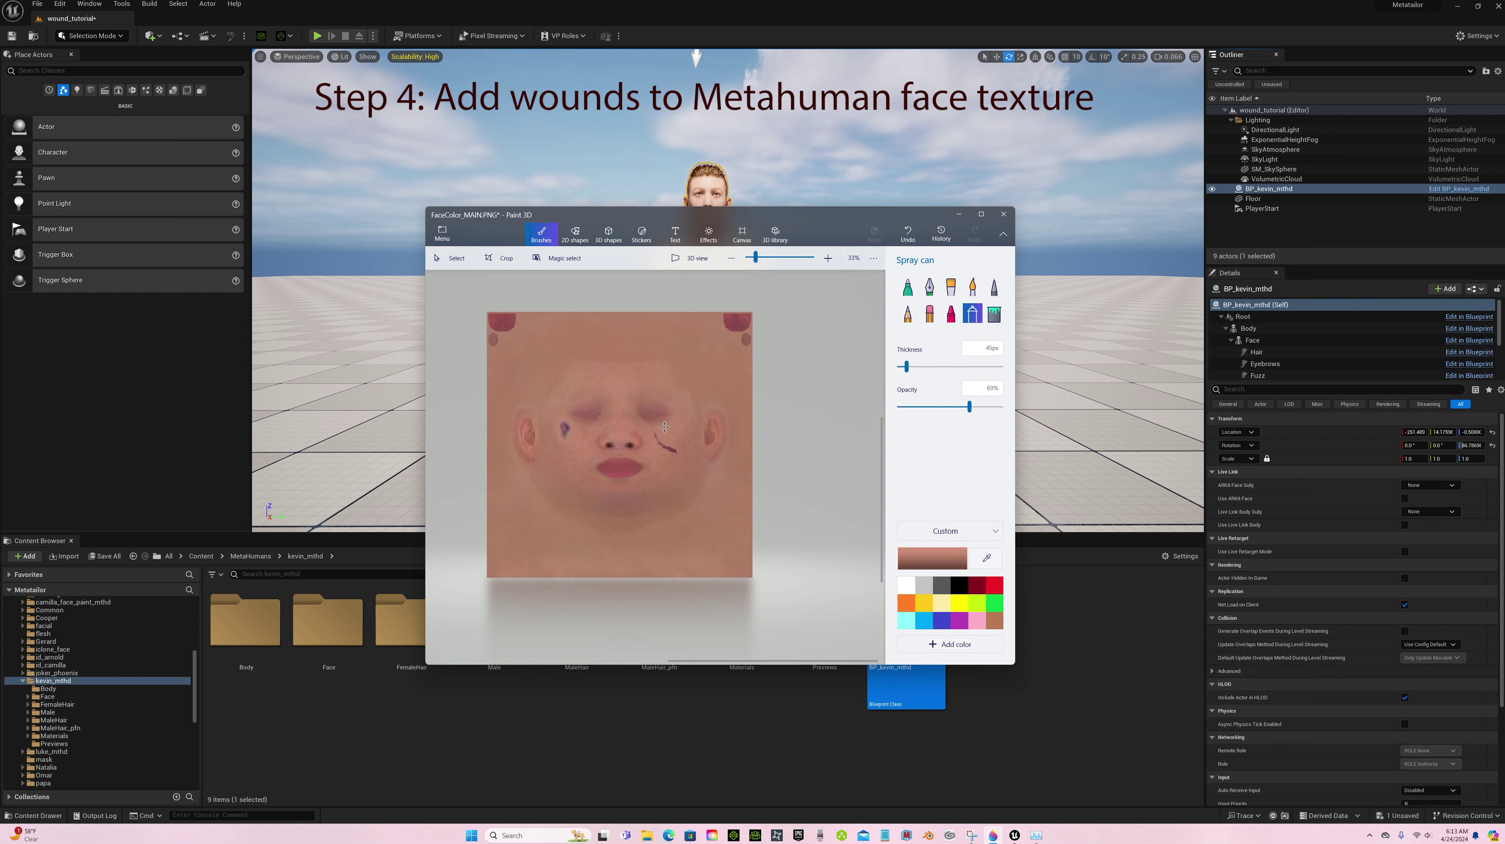
scroll(664, 426, up, 2)
scroll(664, 426, down, 2)
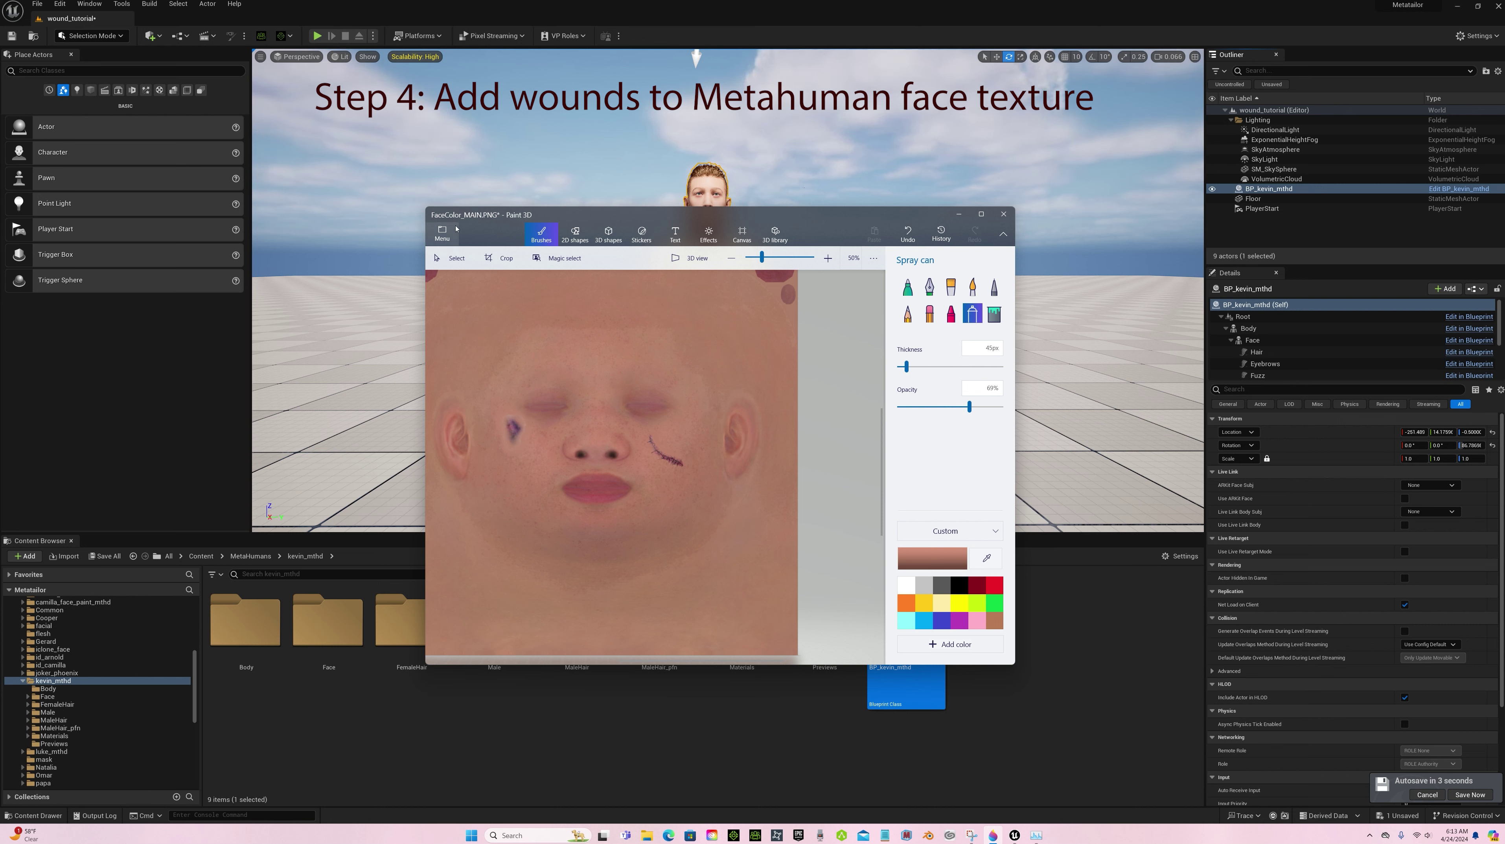
Insert the bruise isolate image from the wounds folder and position it on the cheek below the purple bruise.
click(442, 231)
click(458, 311)
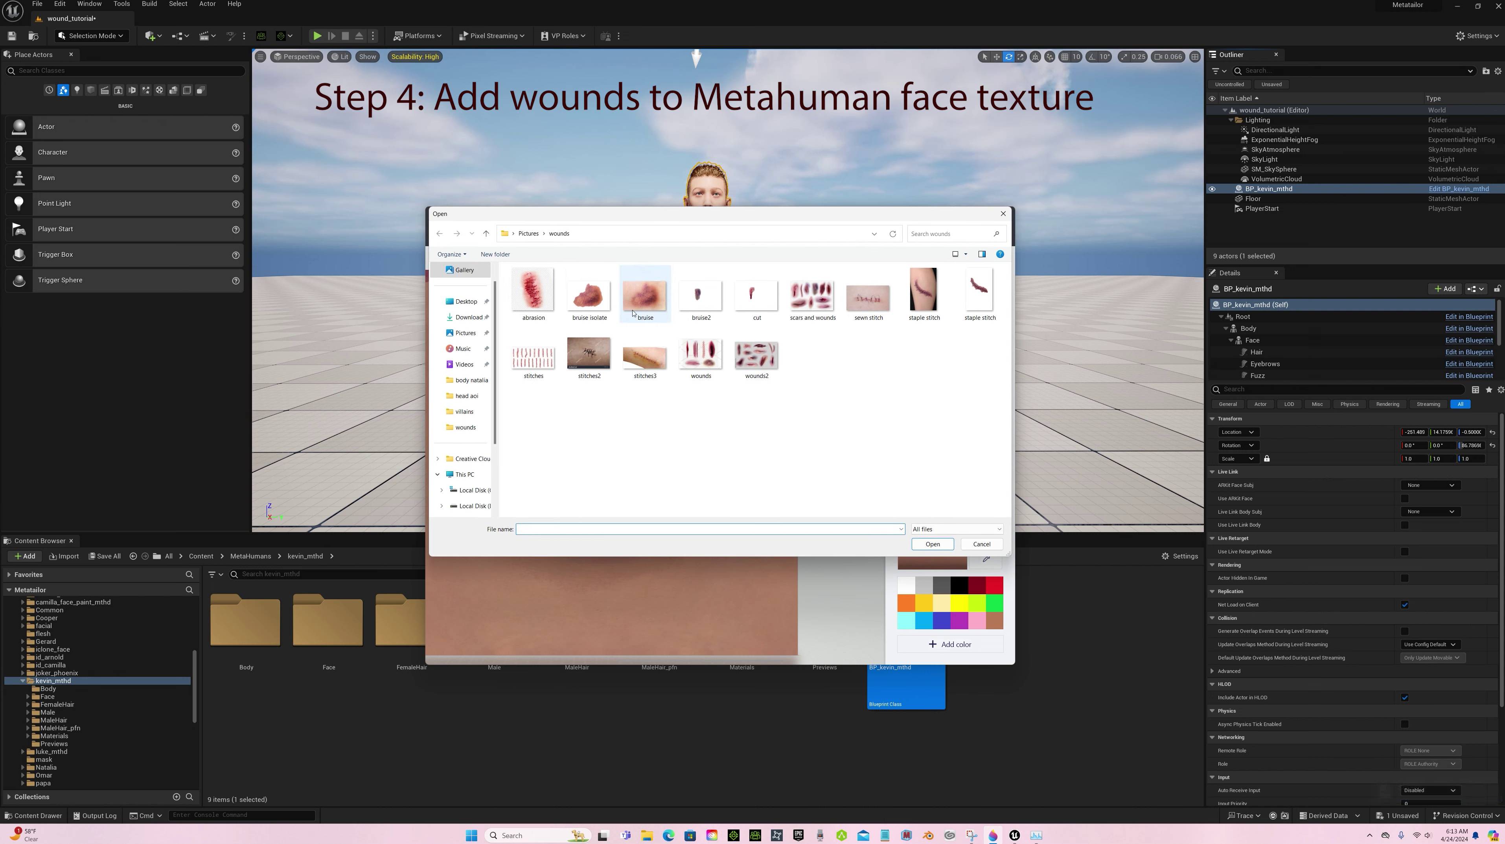
click(590, 297)
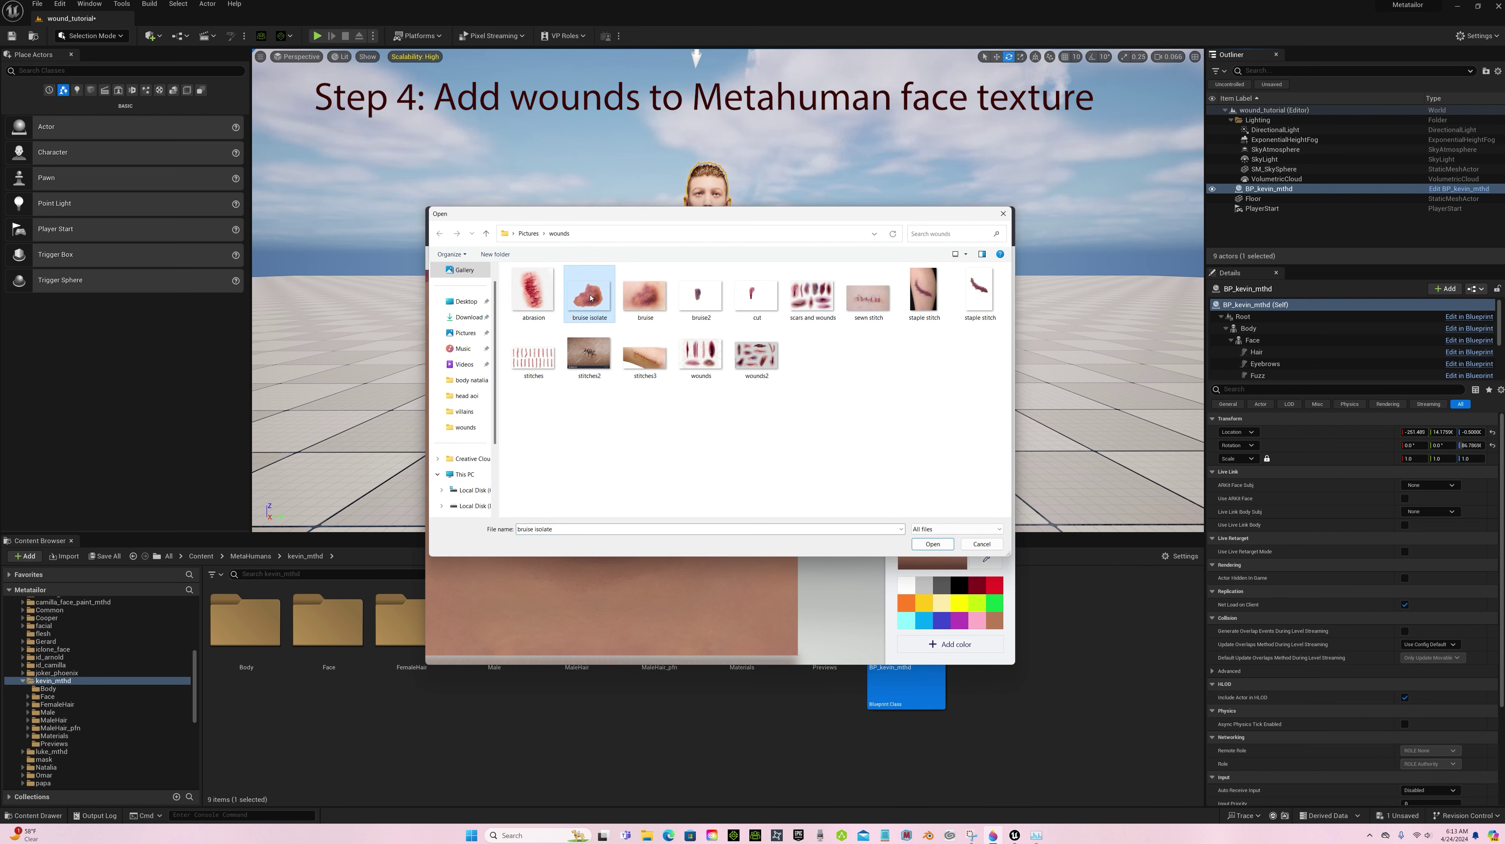
double_click(592, 299)
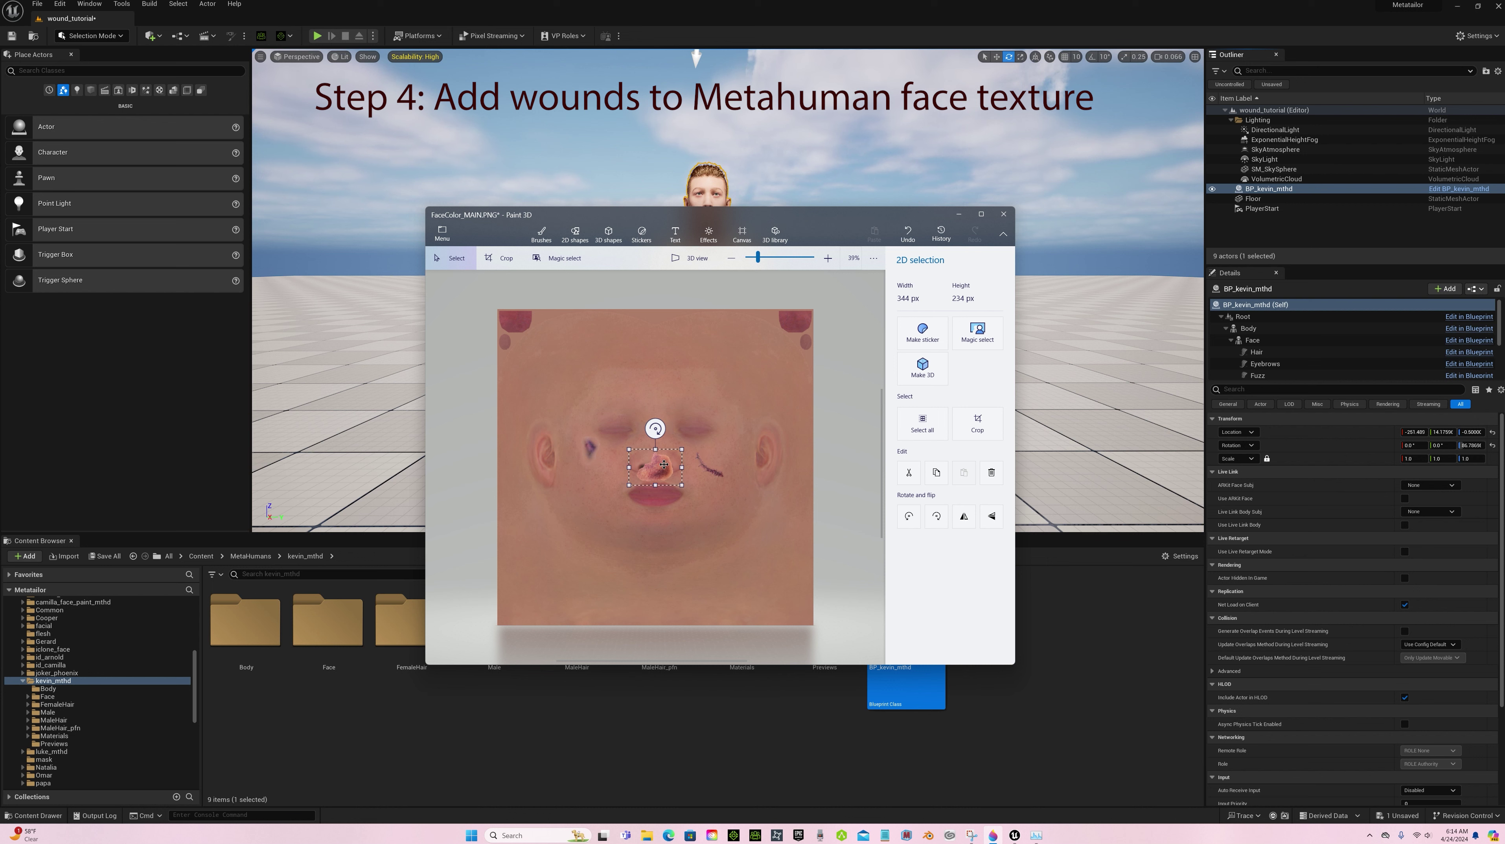
drag(664, 465, 614, 470)
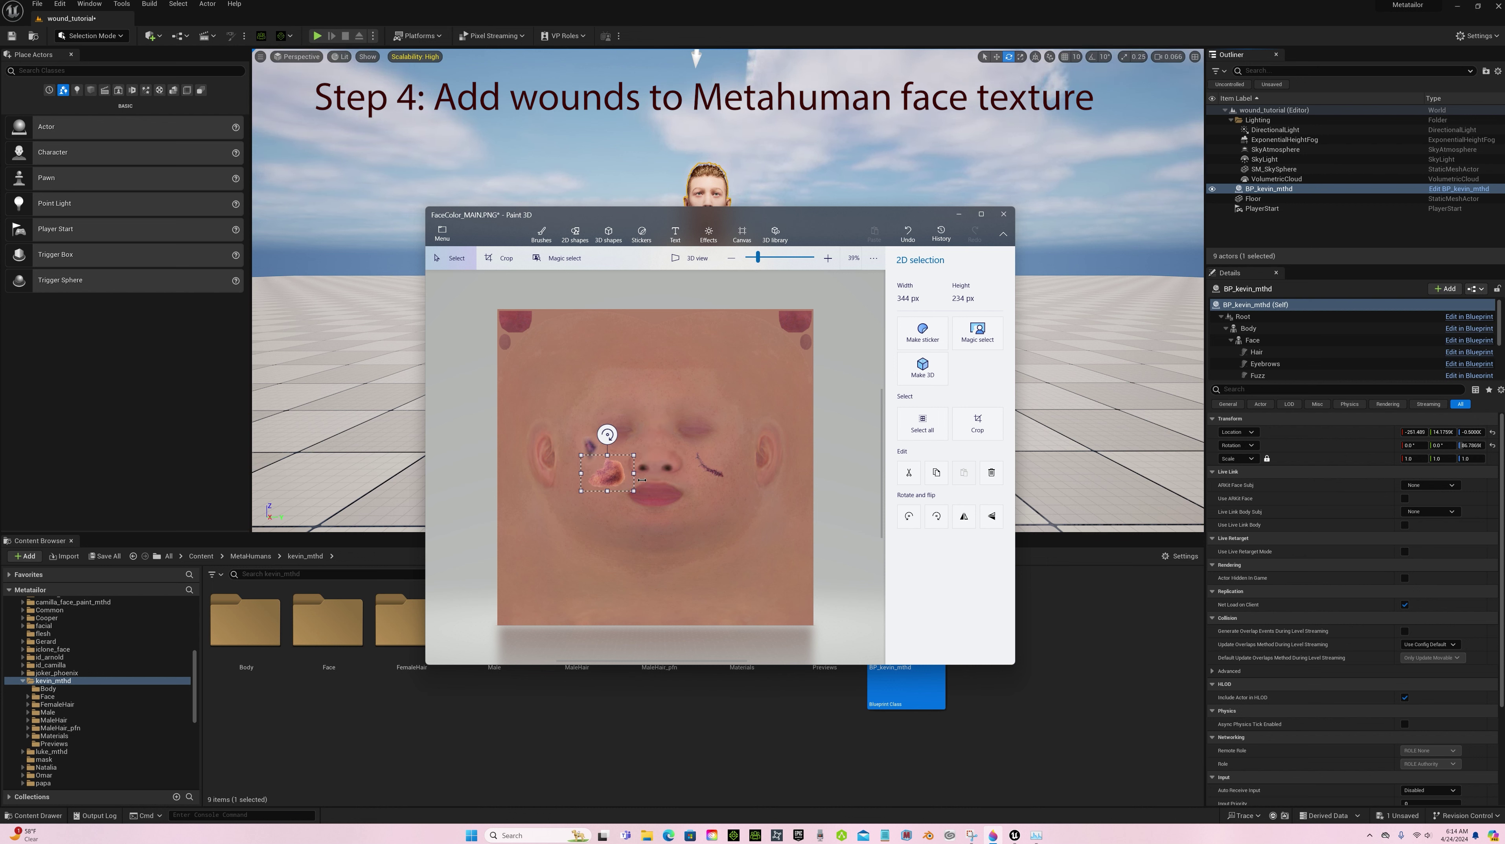
Spray the sampled skin colour around the red bruise's edges with the Spray can to blend it into the cheek.
click(540, 234)
scroll(686, 508, up, 5)
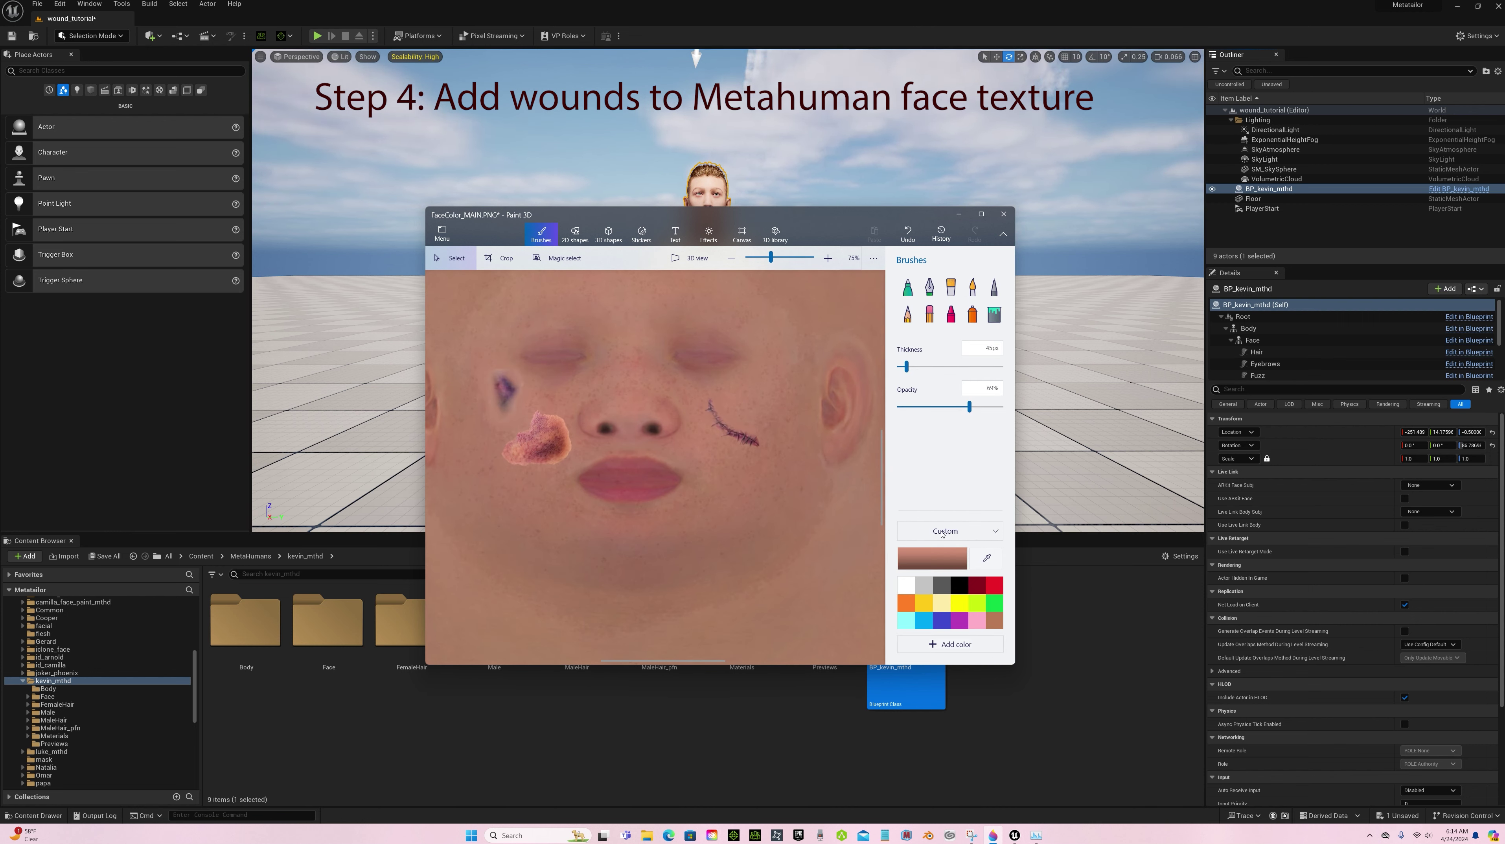
mouse_move(555, 438)
mouse_down()
mouse_move(584, 443)
mouse_move(588, 469)
mouse_up()
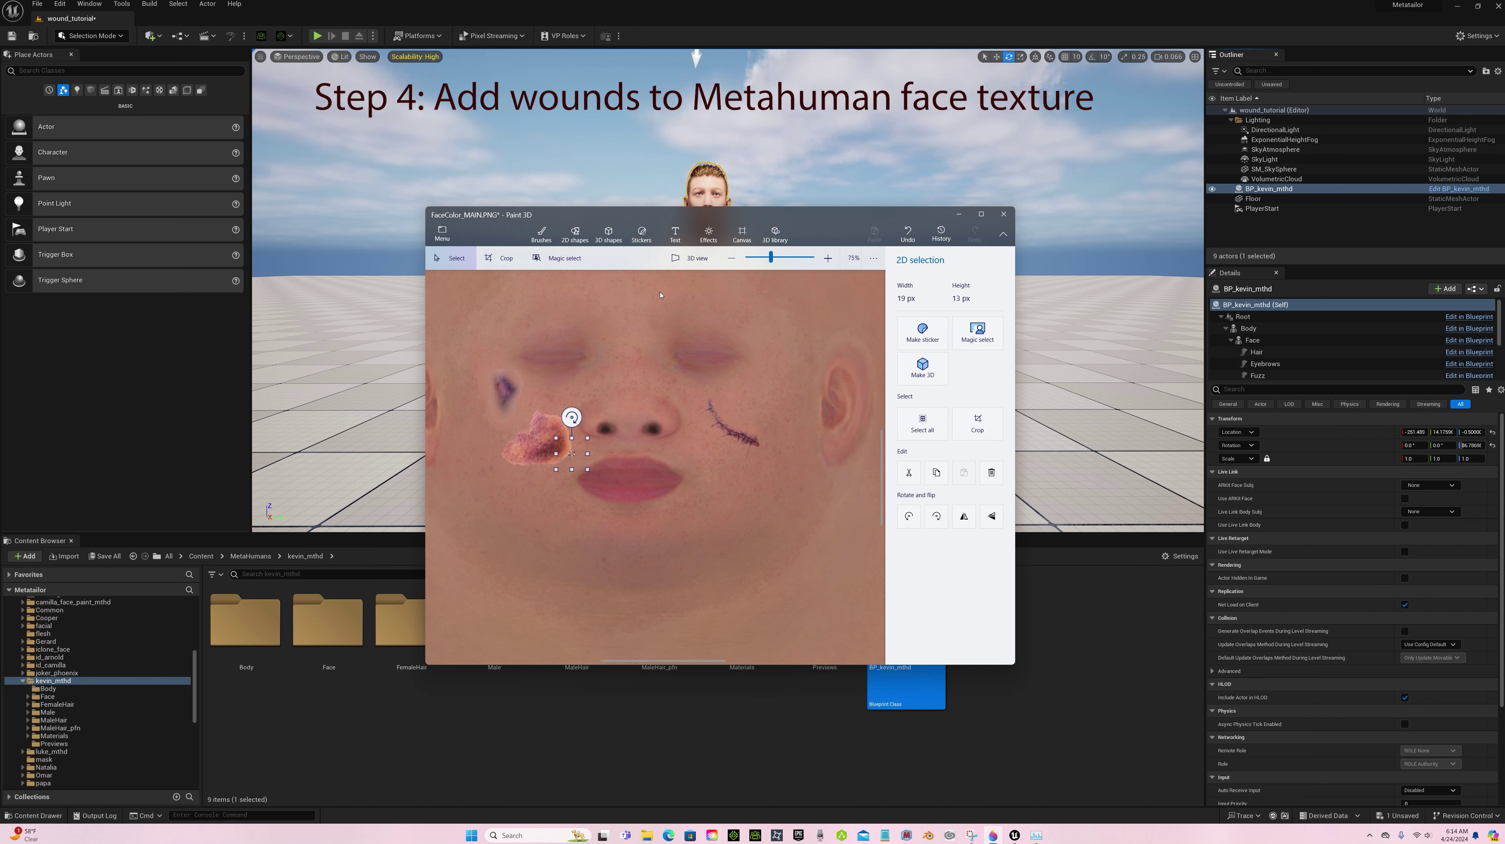
key(Escape)
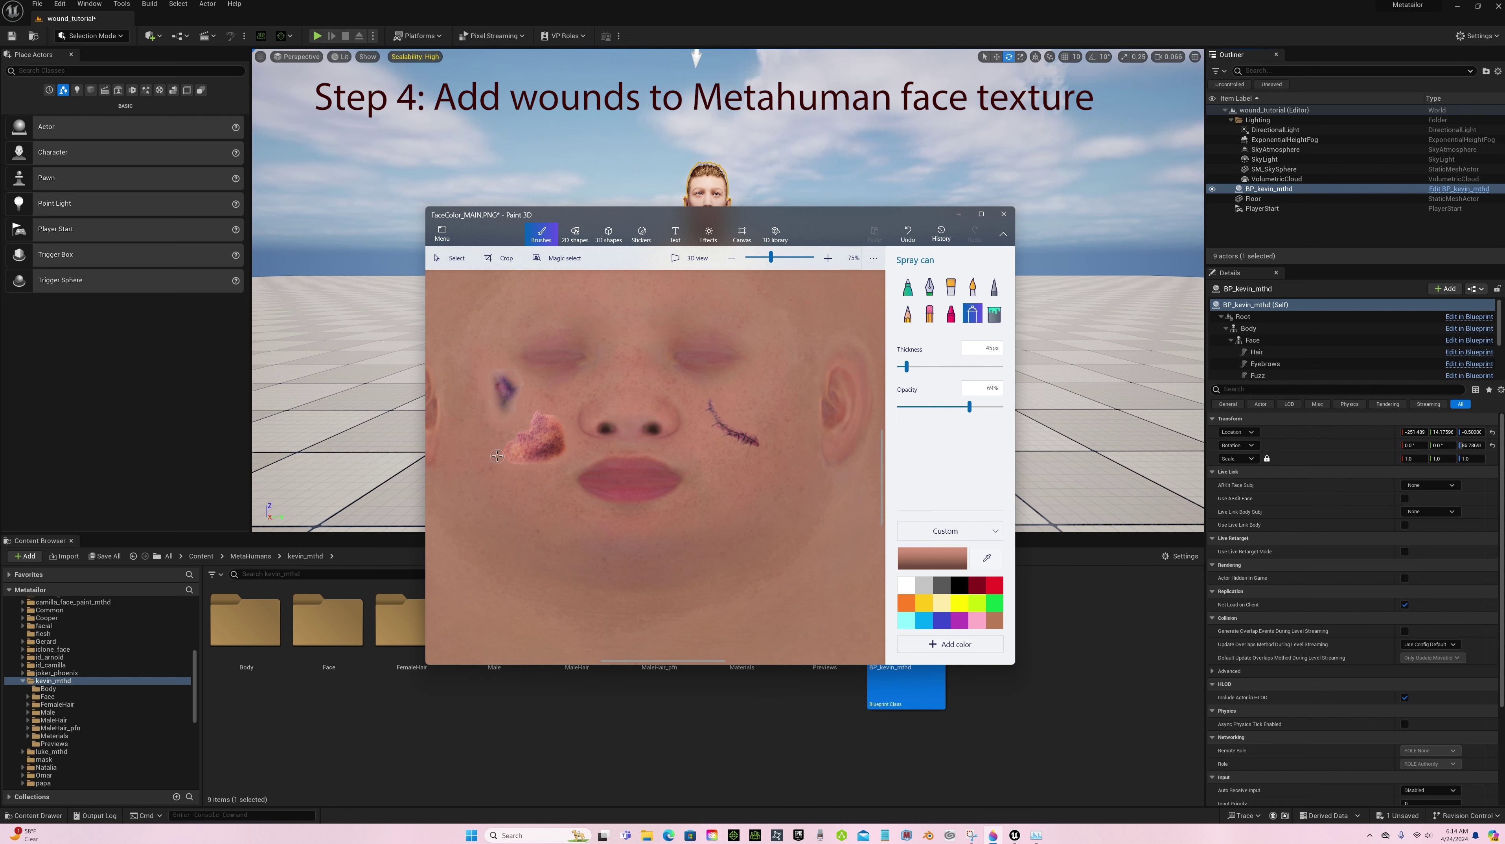
drag(540, 438, 515, 452)
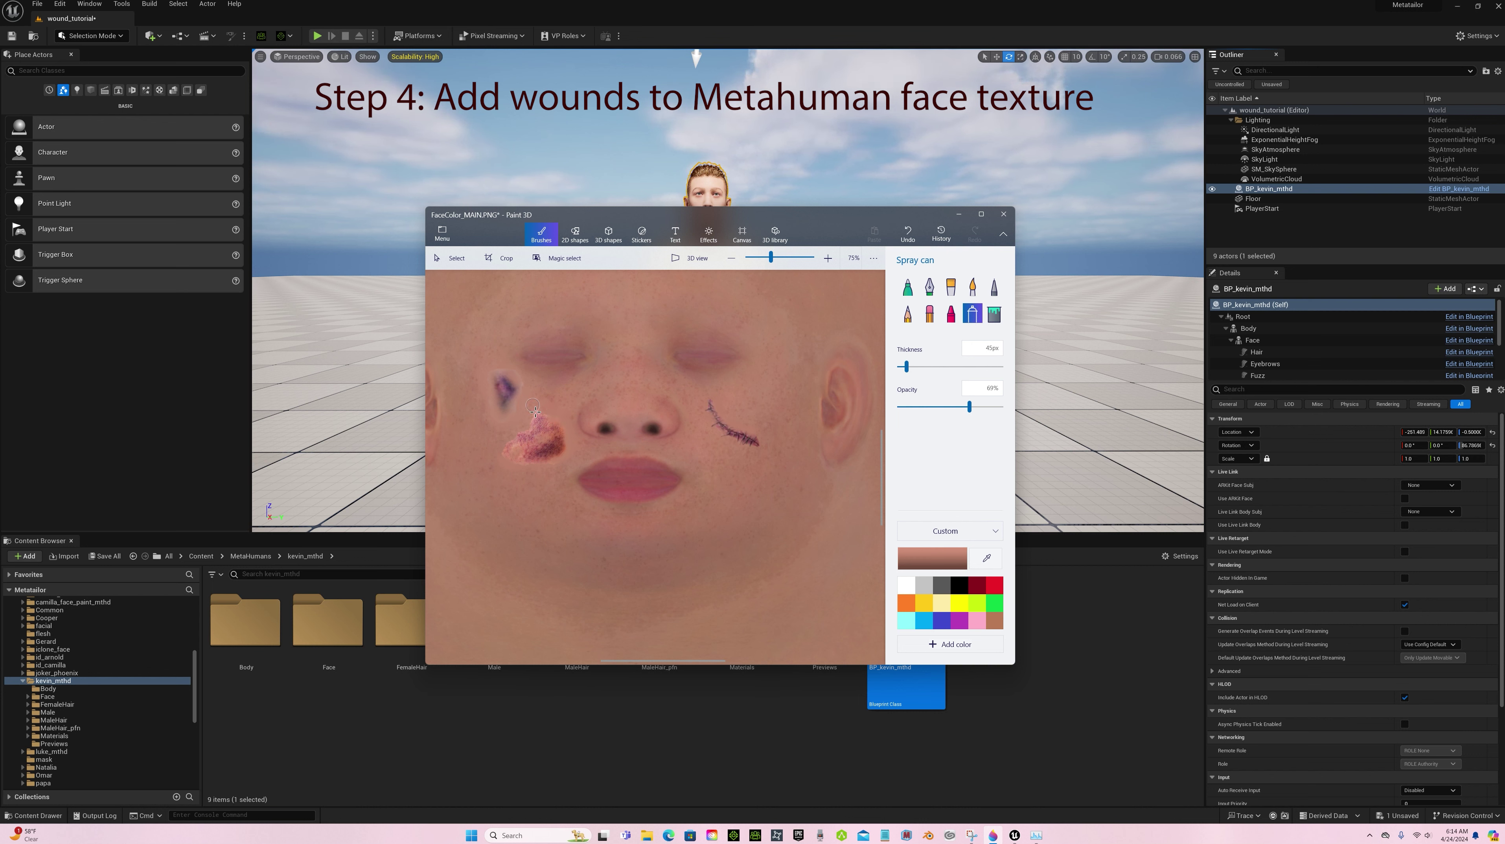
mouse_move(539, 412)
mouse_down()
mouse_move(512, 443)
mouse_move(535, 466)
mouse_move(558, 450)
mouse_up()
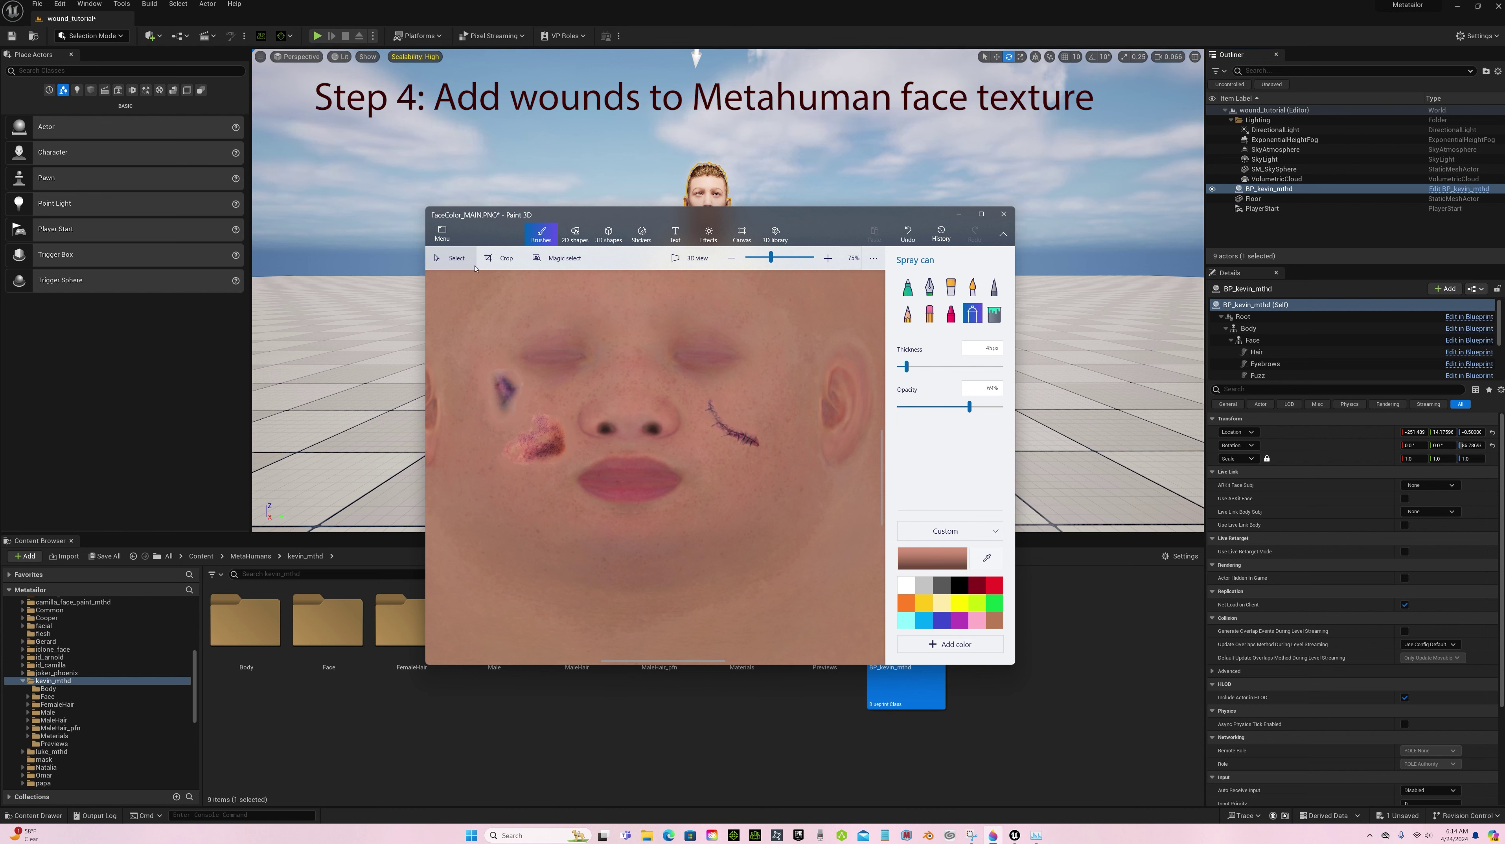
ctrl+scroll(475, 268, down, 3)
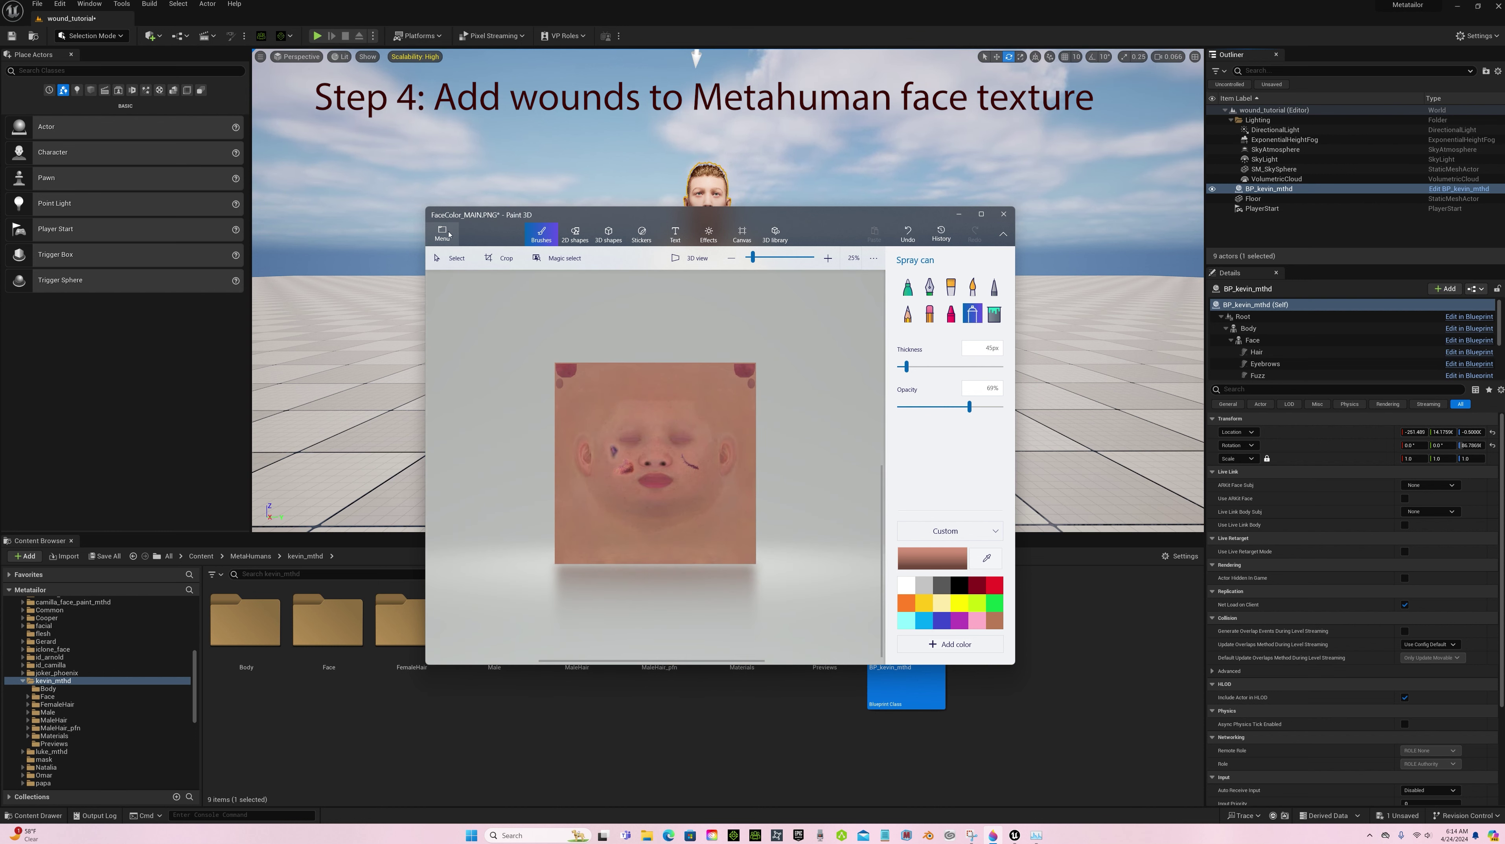
Save a PNG copy of the wounded face texture as FaceColor_MAIN_injured in D:\metahuman\kevin, and close Paint 3D without saving changes to the original.
click(448, 234)
click(462, 358)
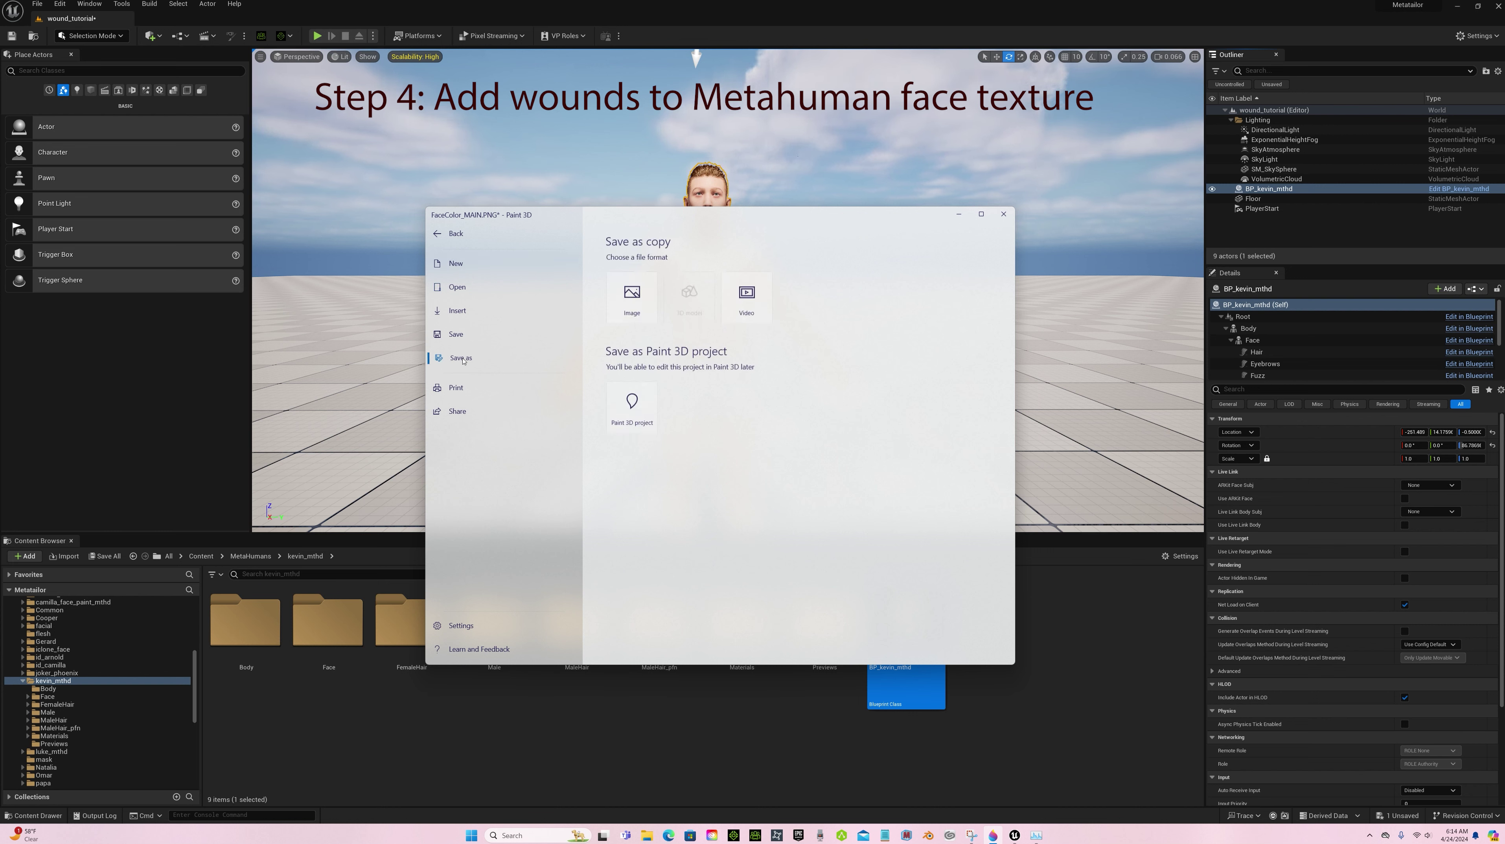
click(631, 297)
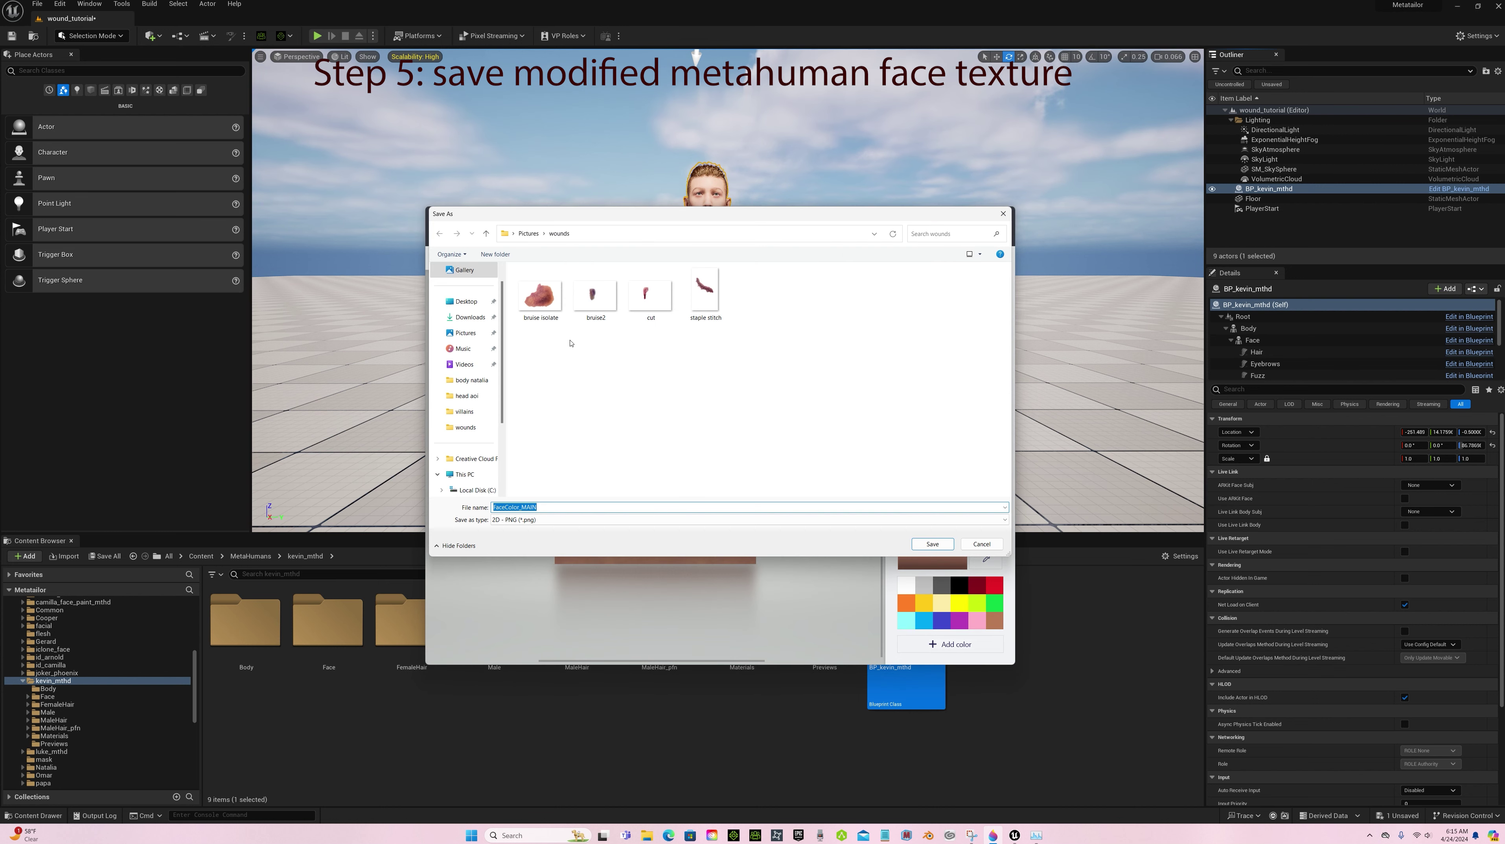
scroll(471, 449, down, 2)
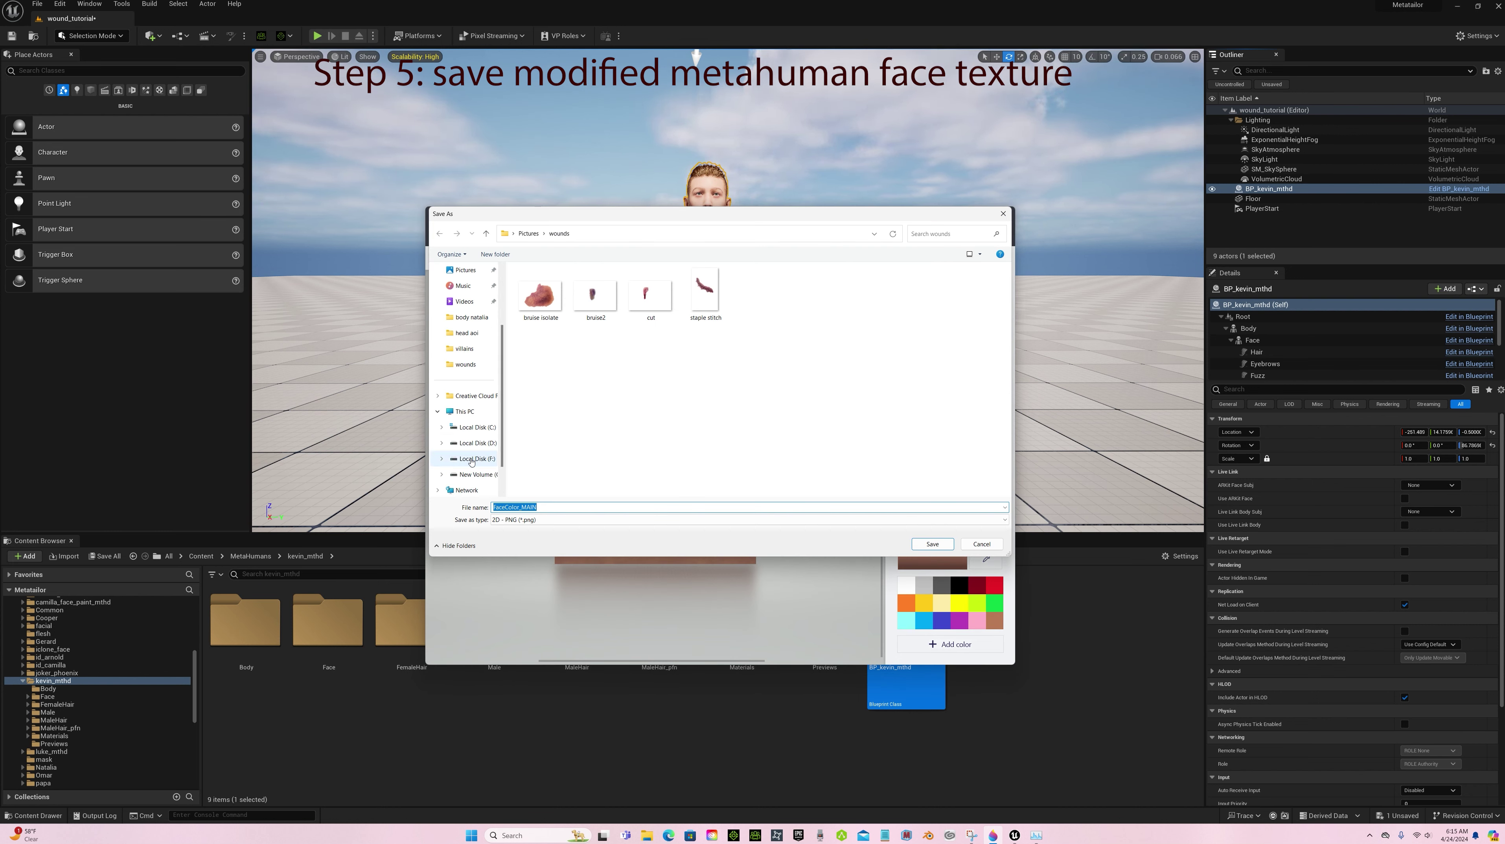
click(473, 444)
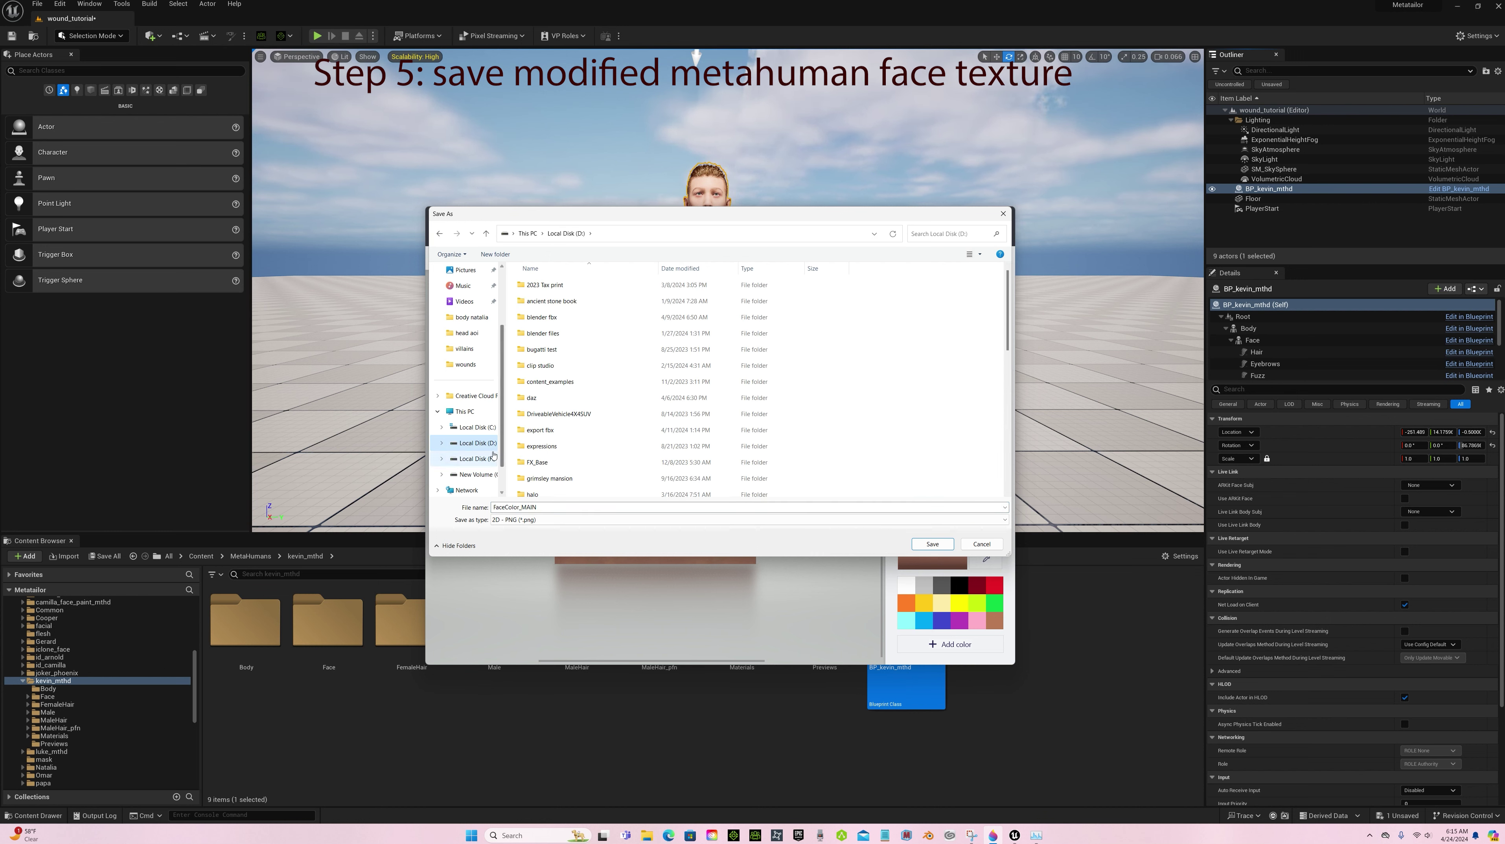
scroll(552, 432, down, 4)
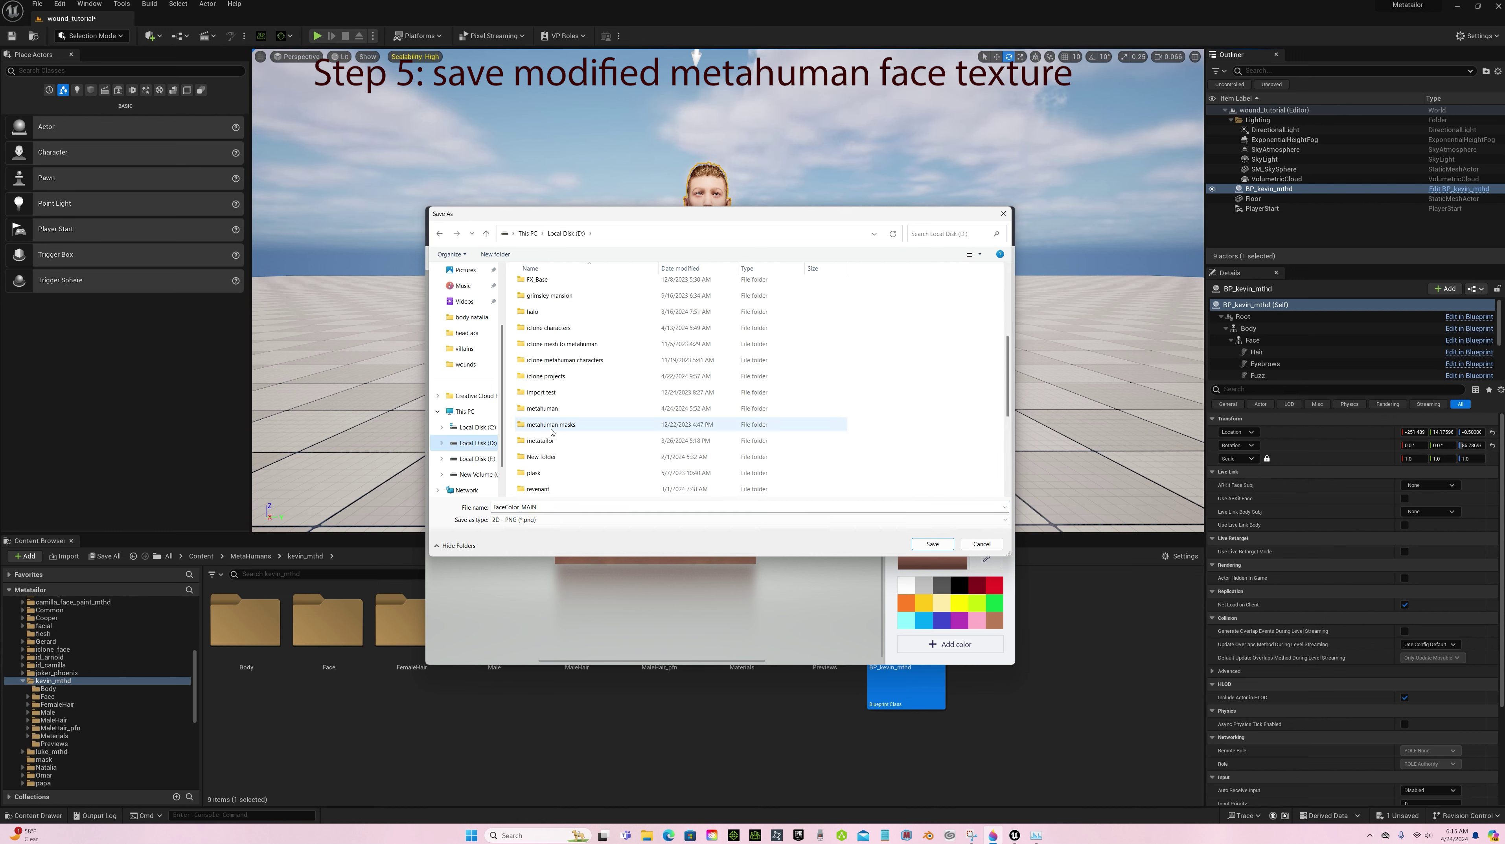
double_click(542, 409)
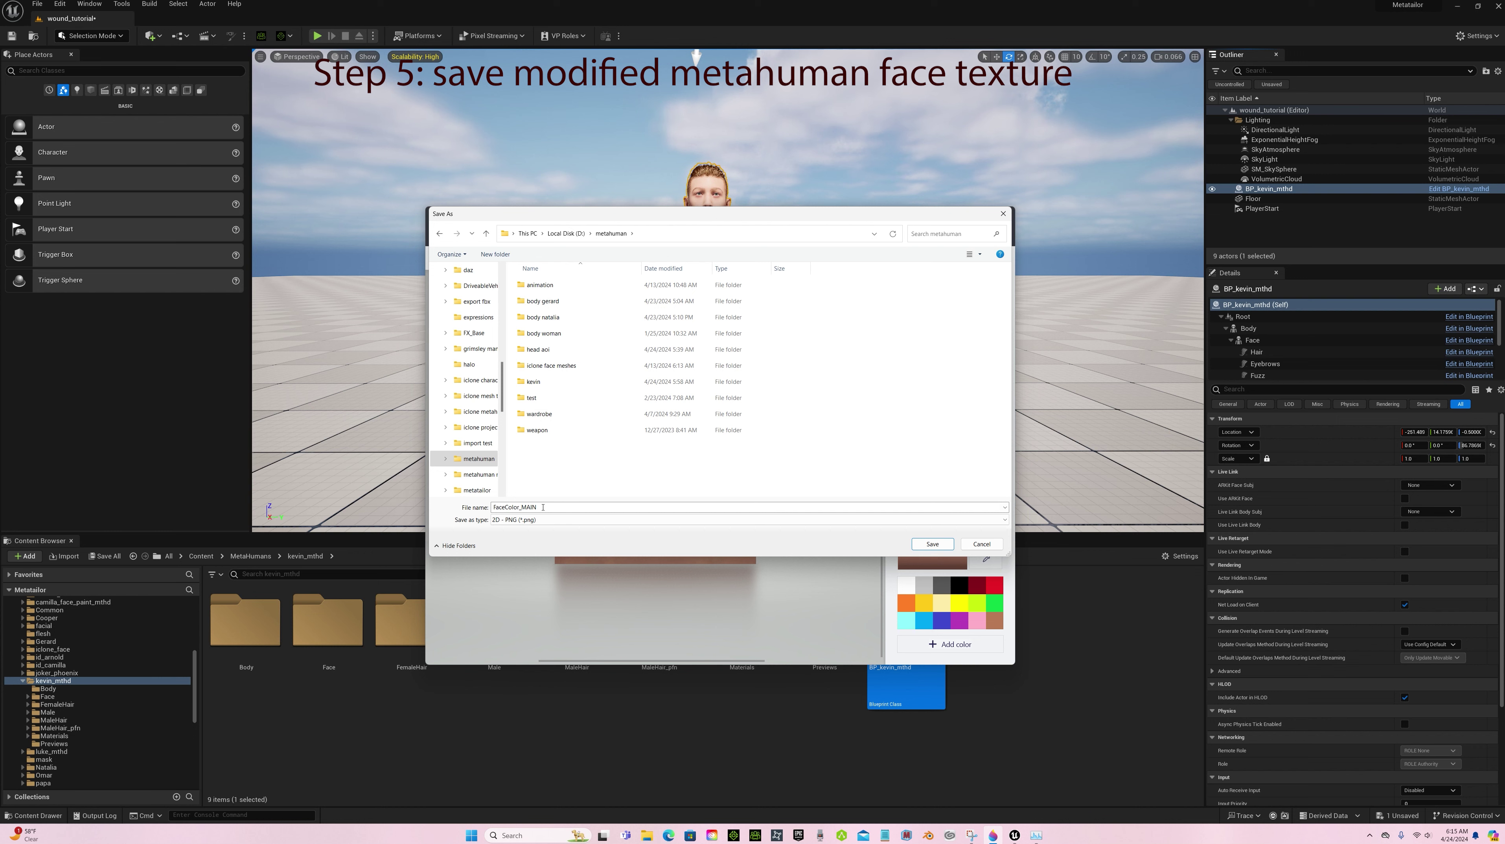
double_click(541, 383)
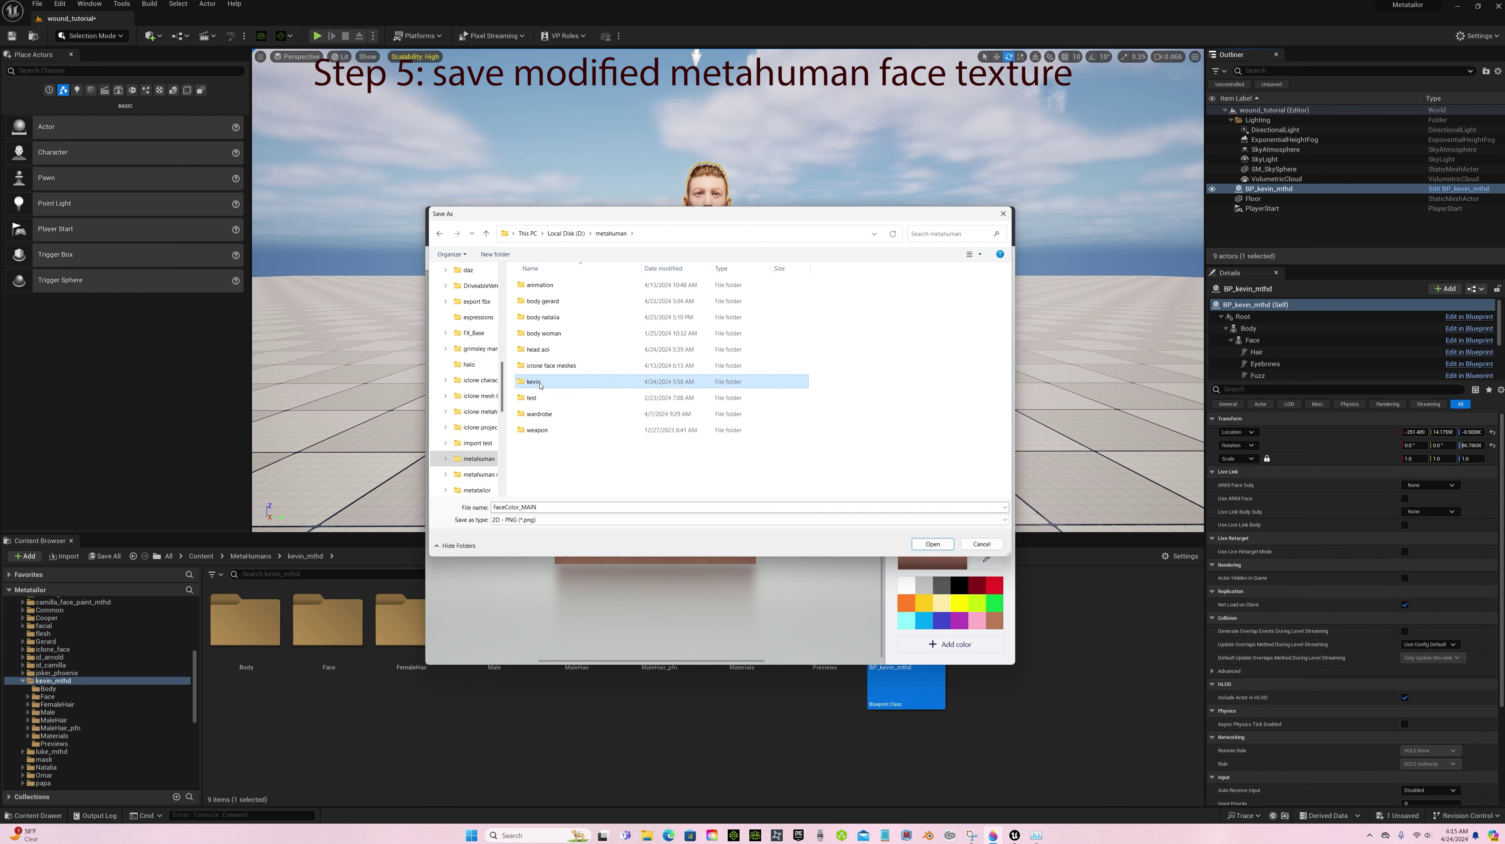
click(542, 506)
click(544, 507)
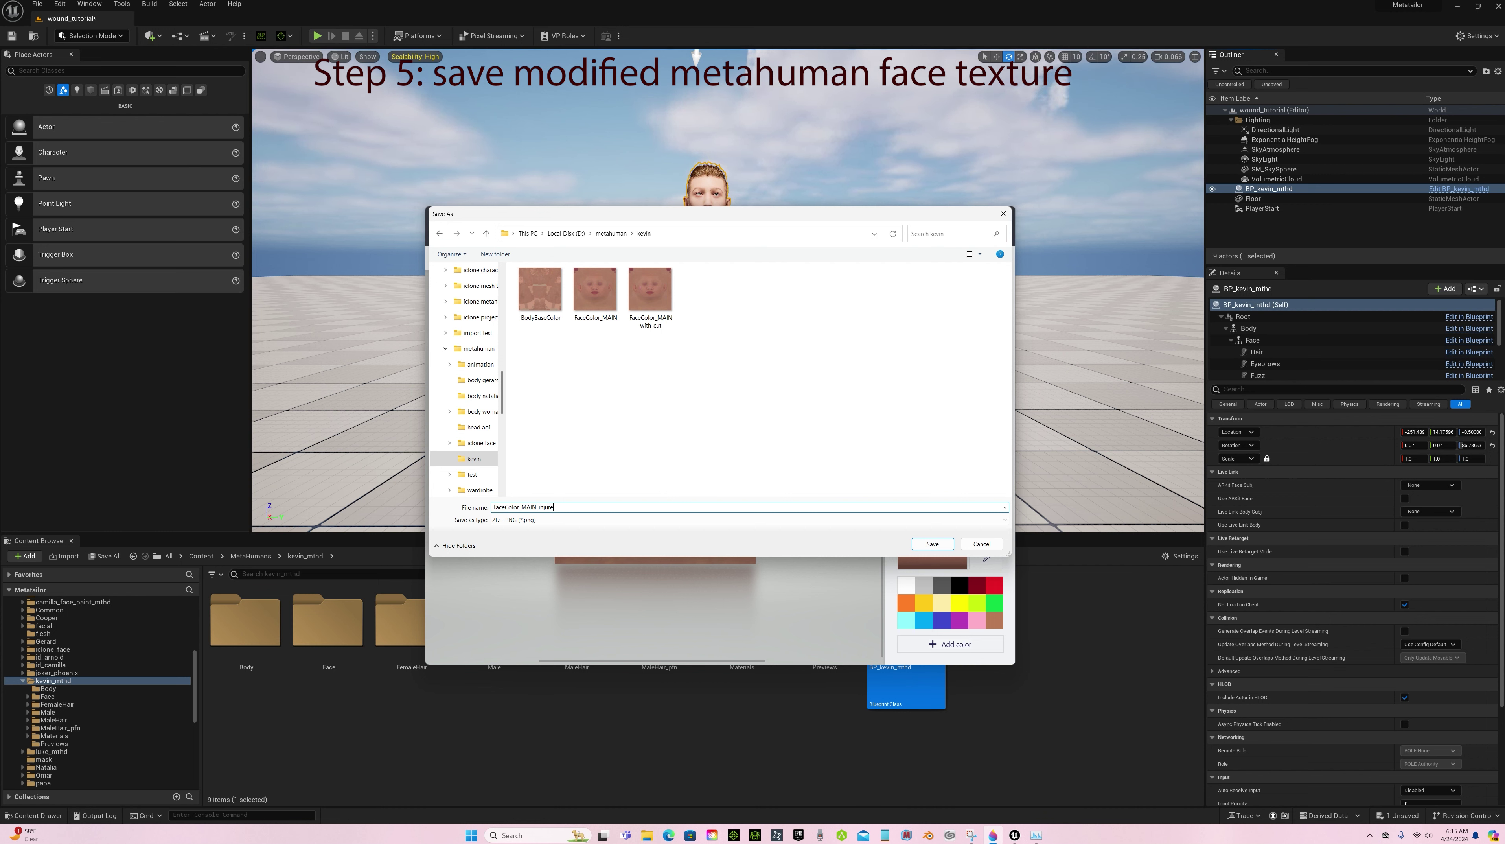
click(932, 544)
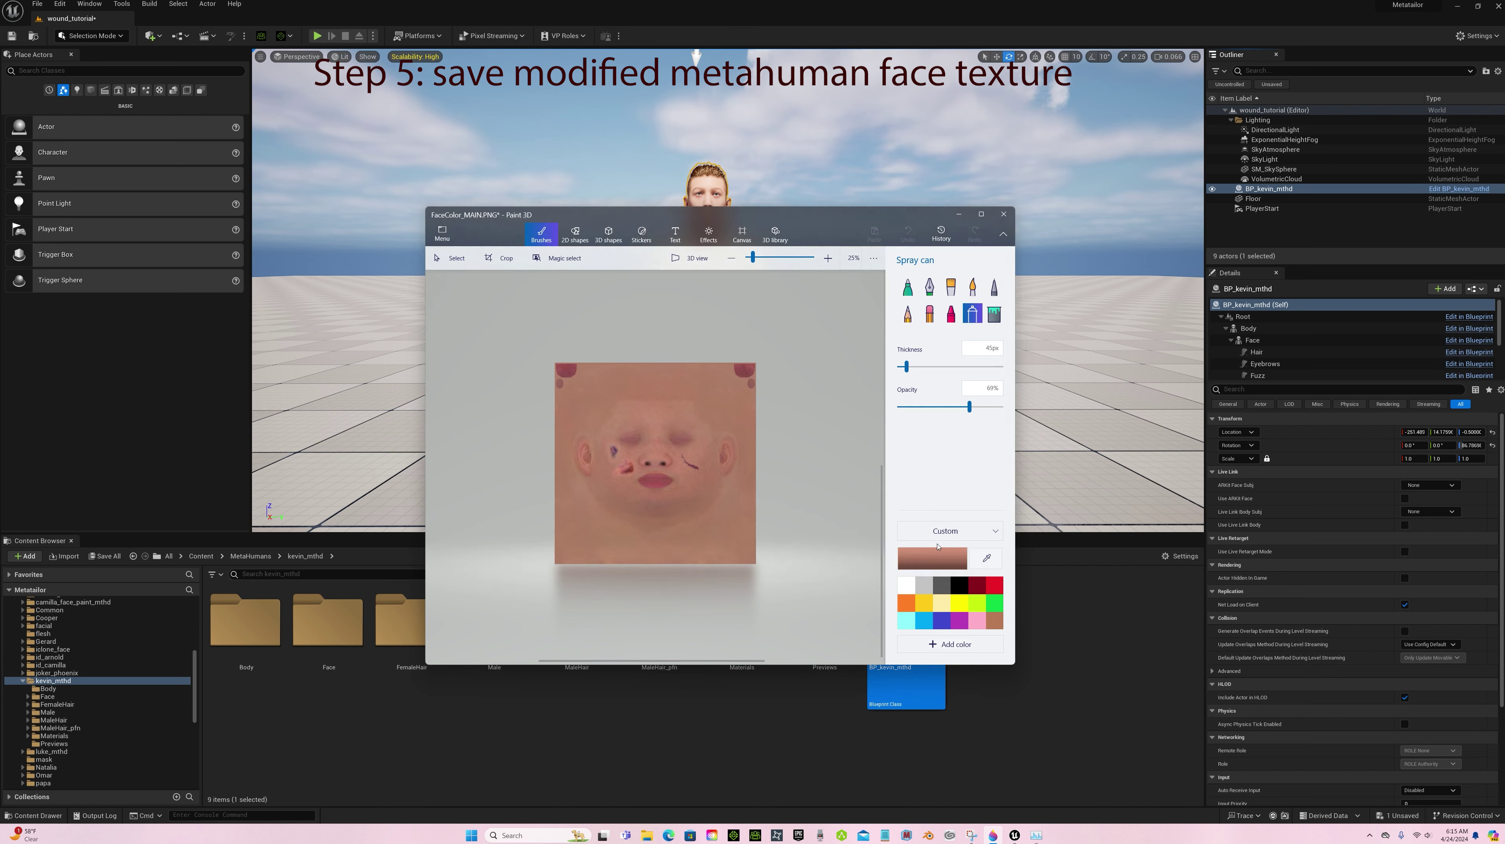
click(1005, 217)
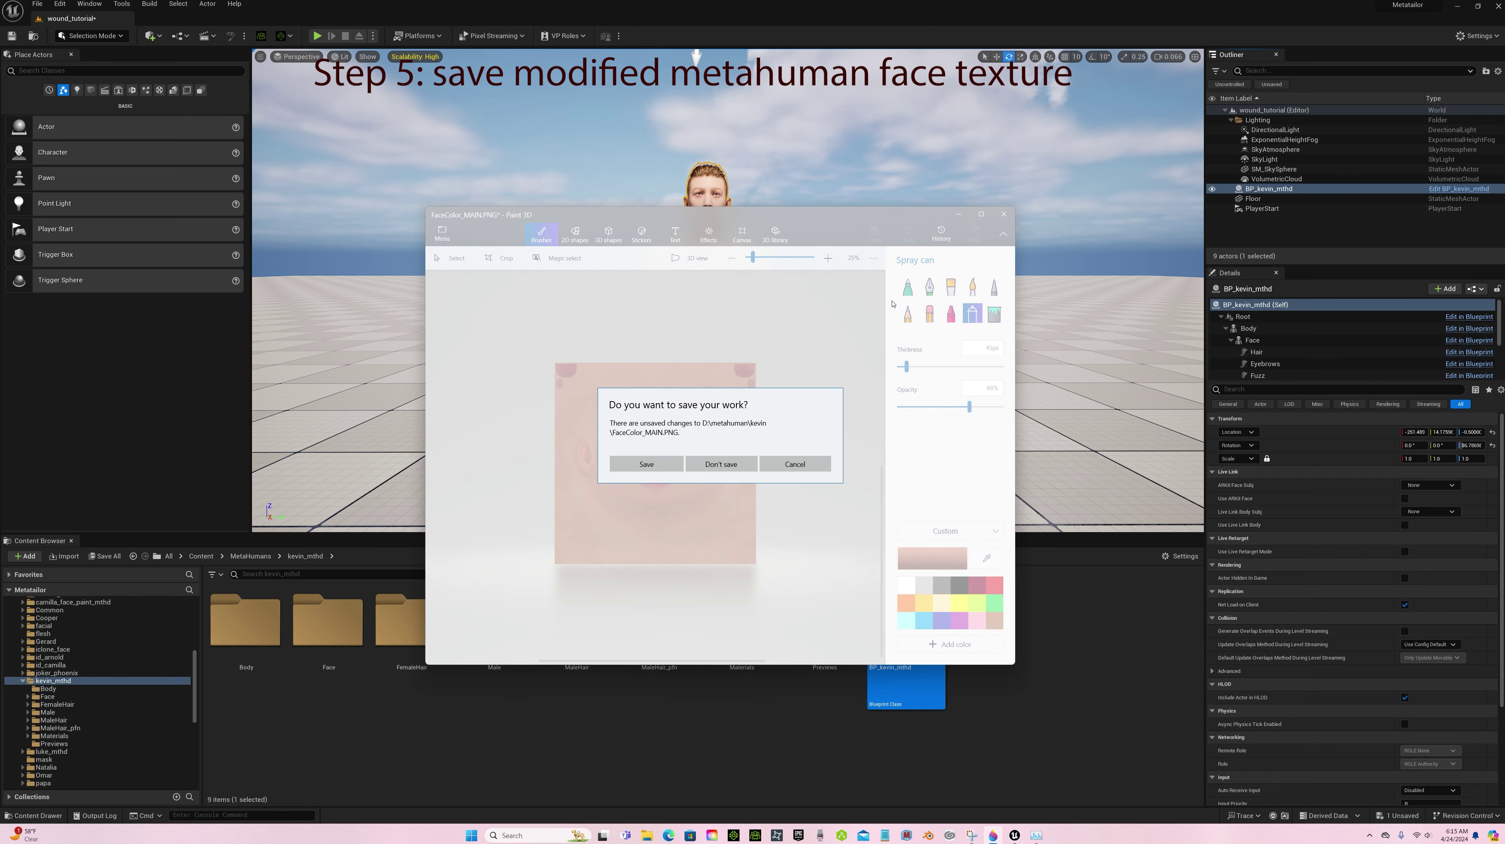
click(731, 463)
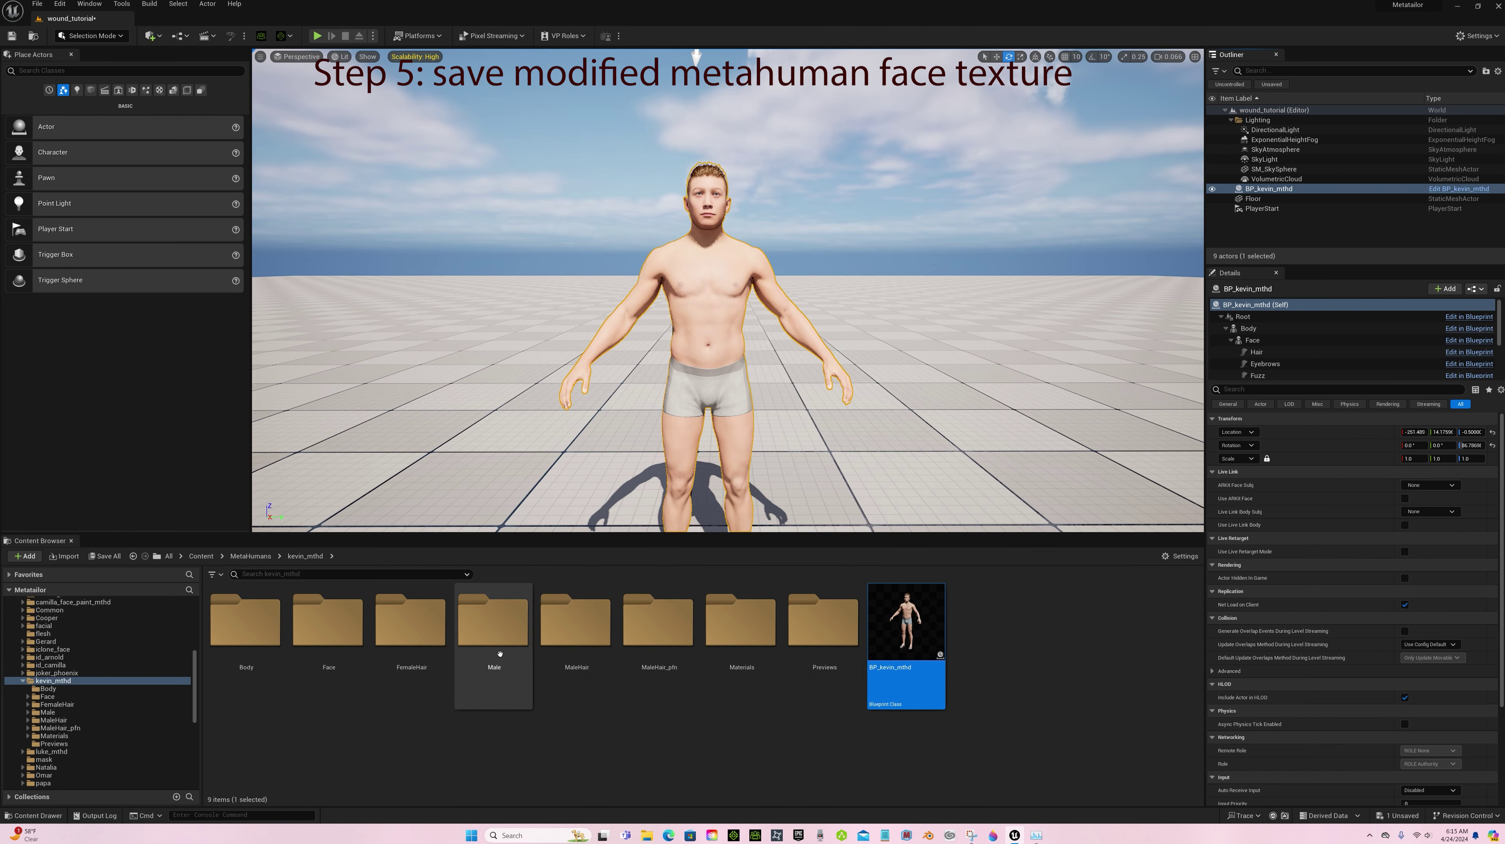
In Unreal Engine, open the Face folder of kevin_mthd and save all pending project changes.
click(334, 627)
scroll(356, 651, down, 3)
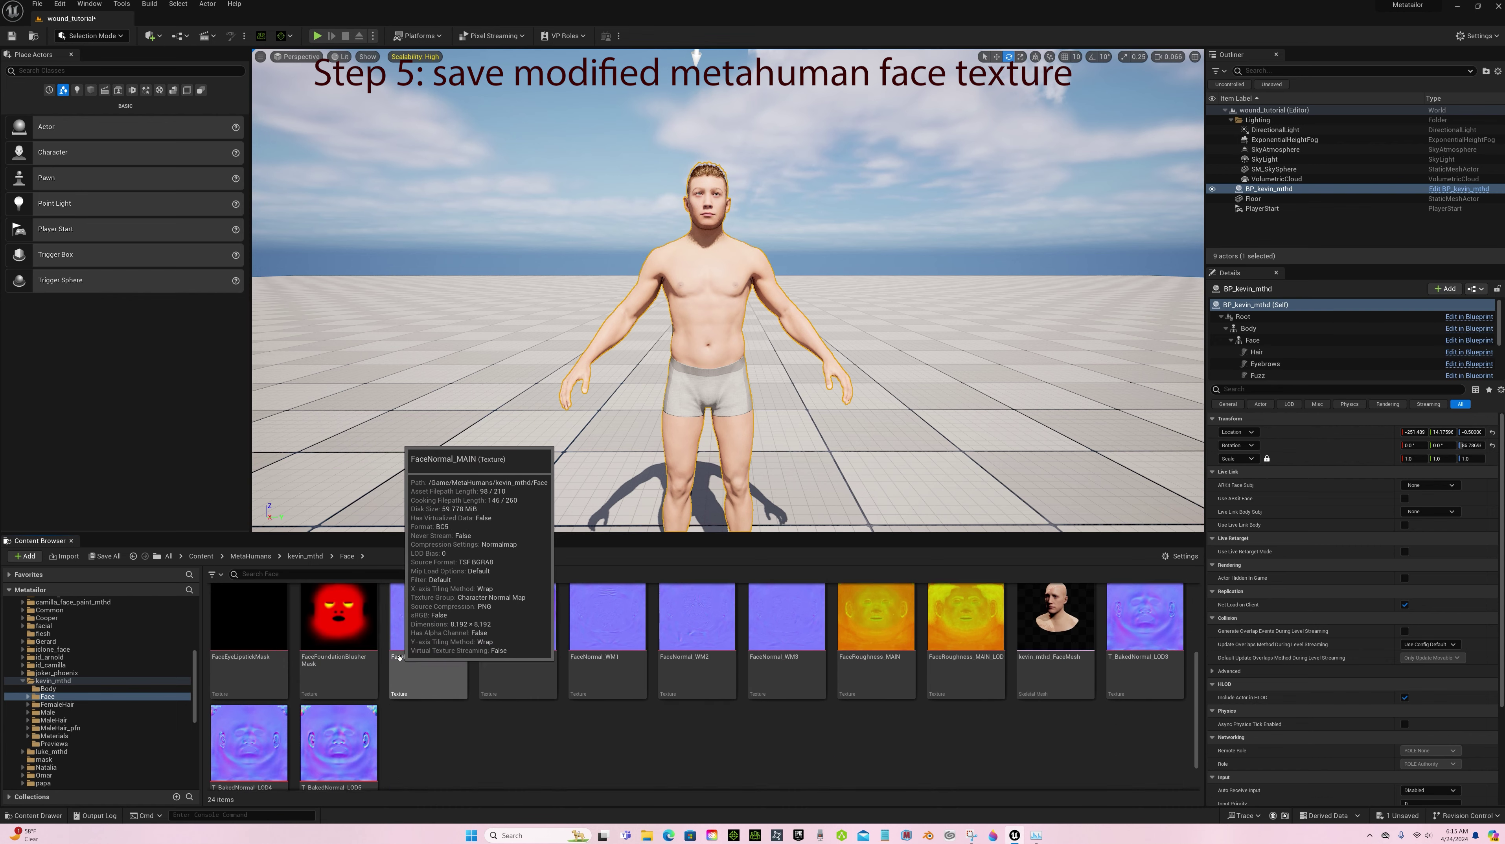
click(37, 4)
click(57, 134)
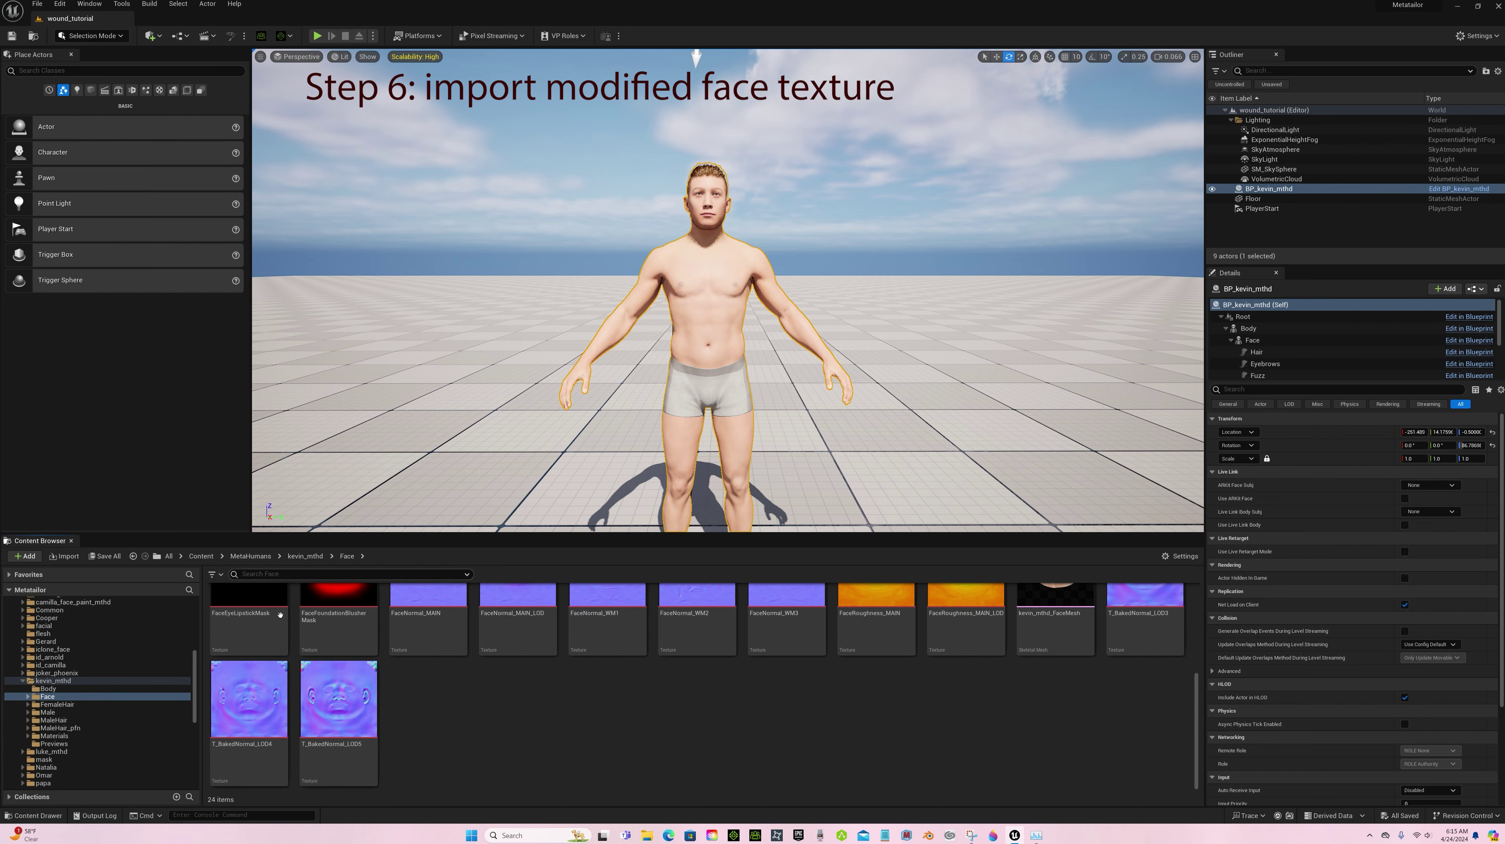
Import the FaceColor_MAIN_injured texture into the MetaHuman's Face folder and save all assets.
right_click(407, 695)
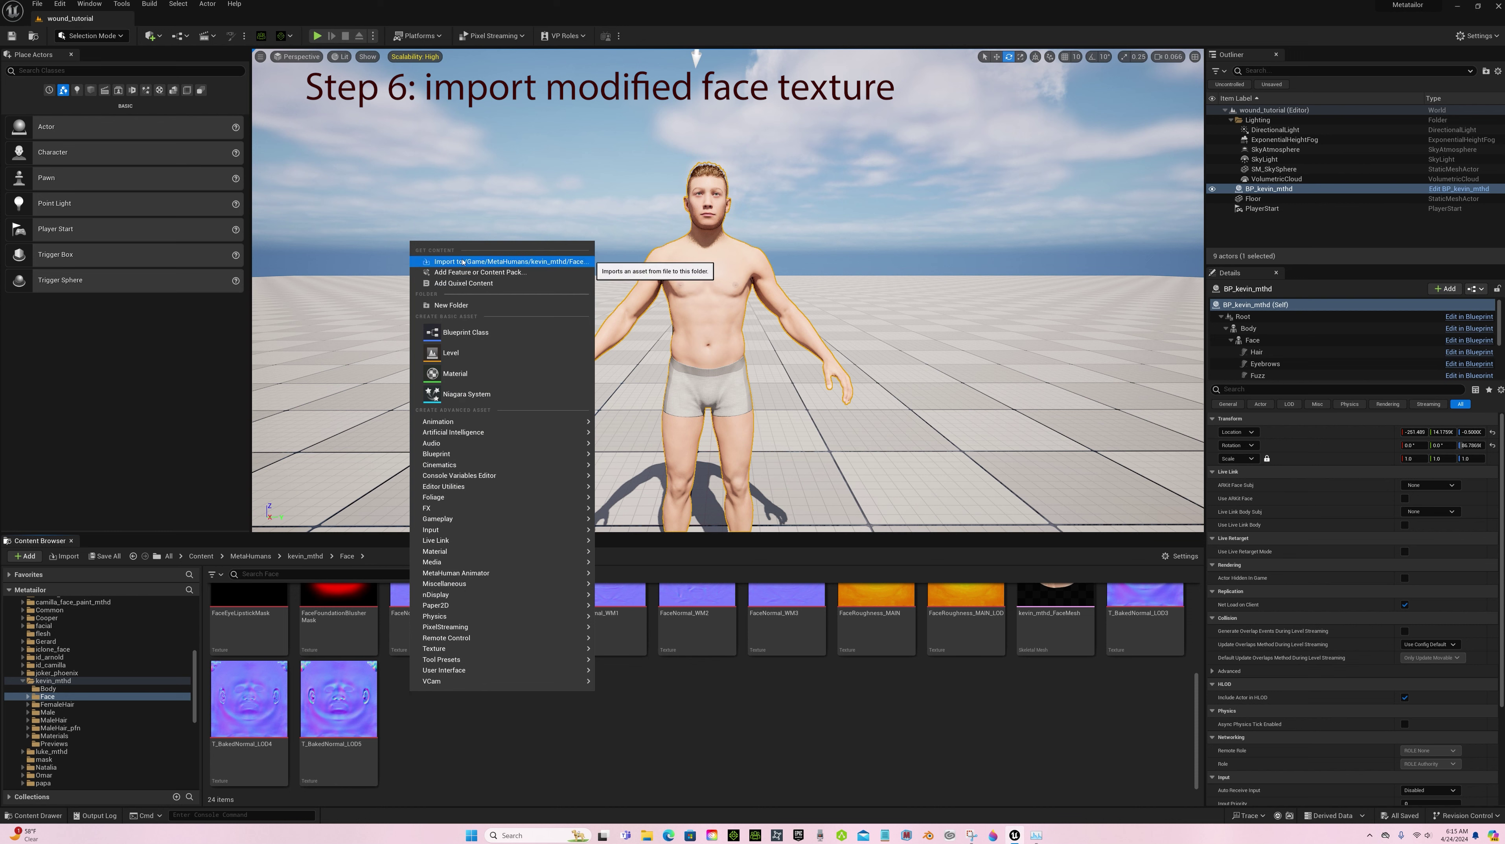
click(444, 262)
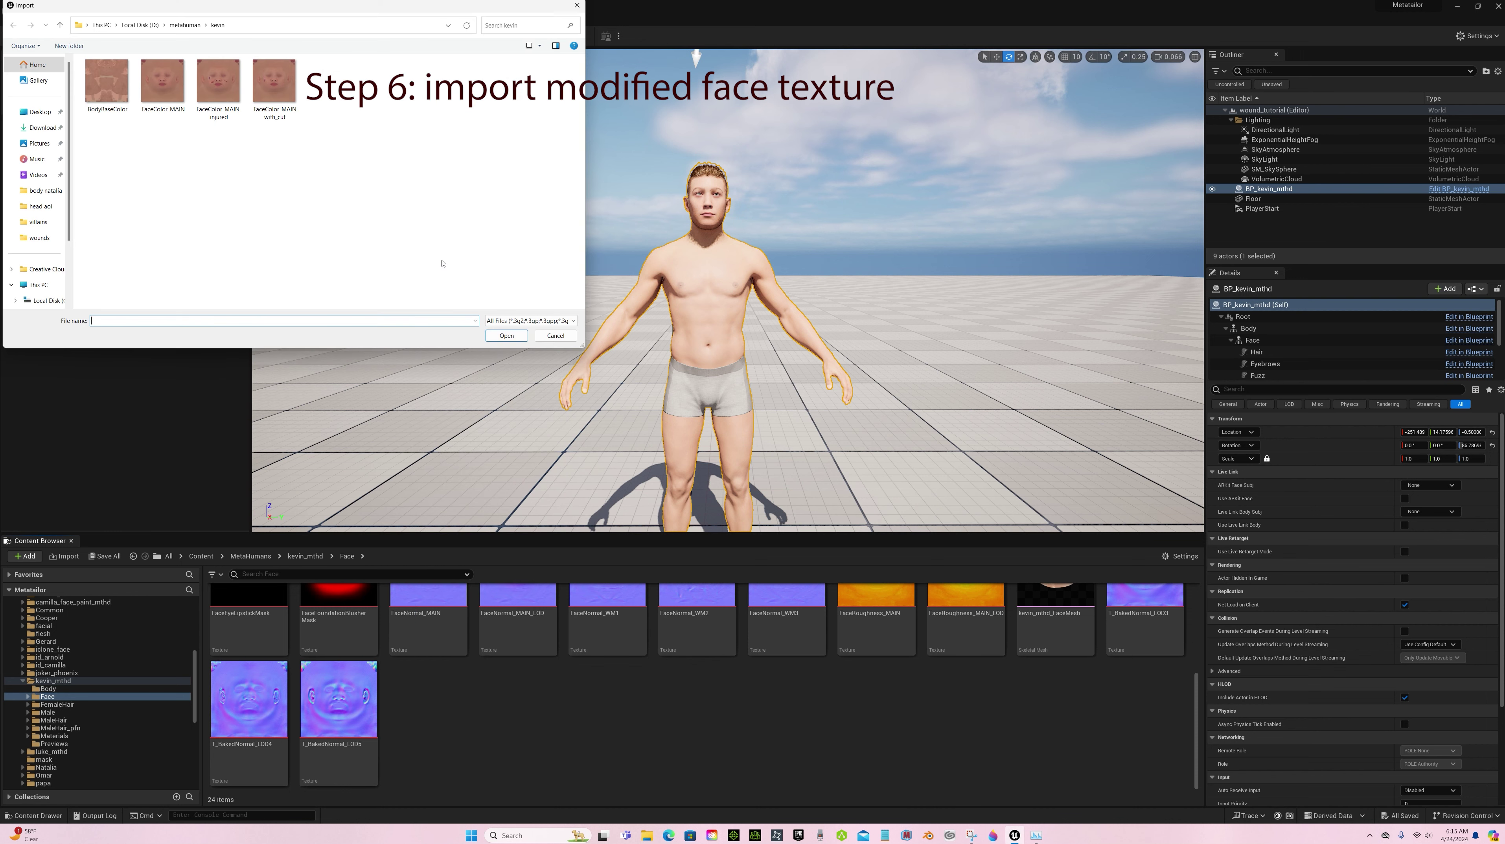
double_click(218, 88)
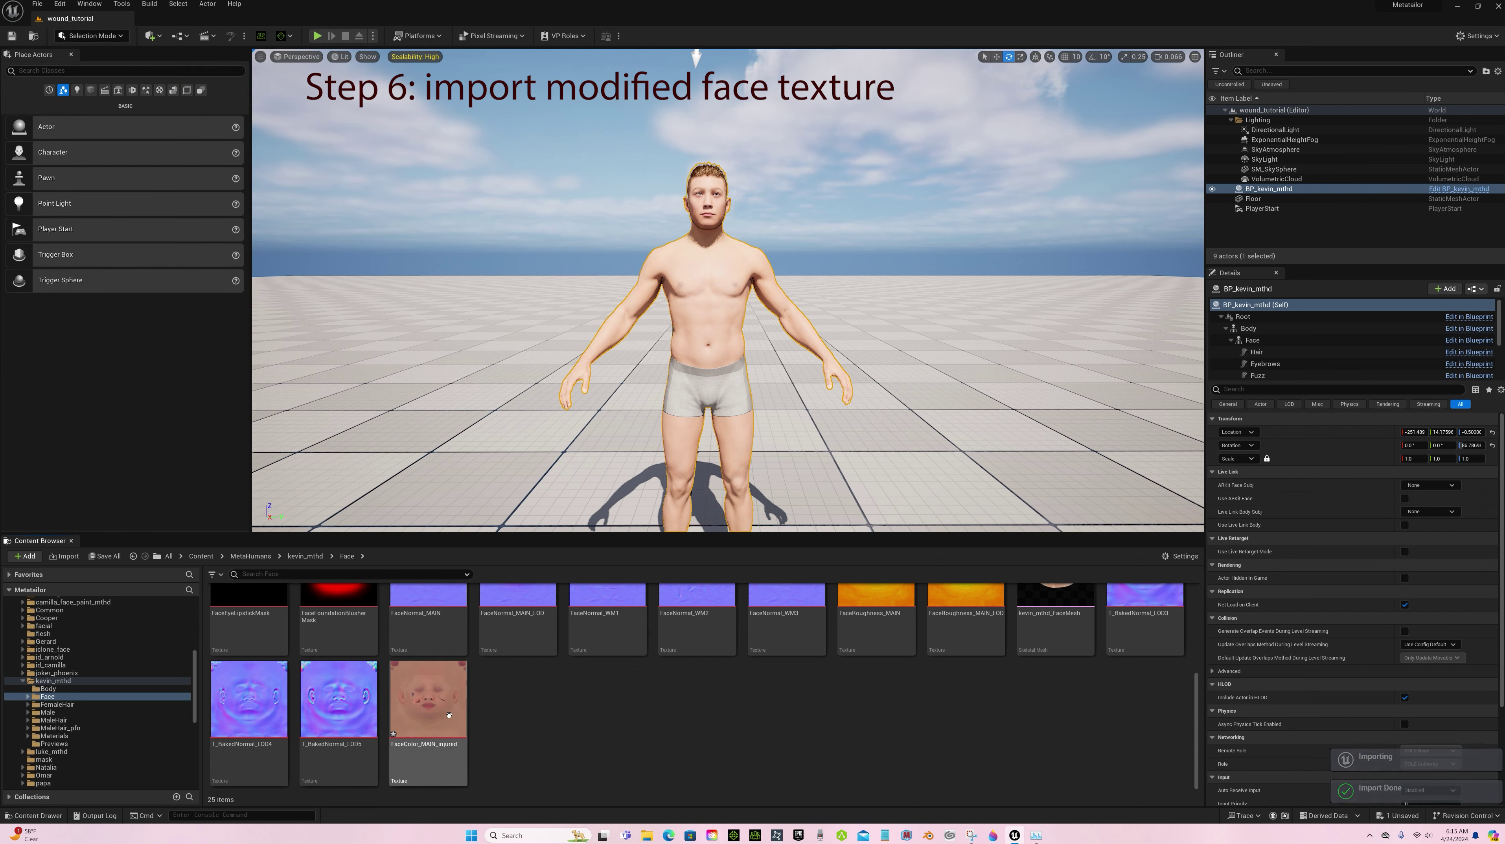
click(36, 4)
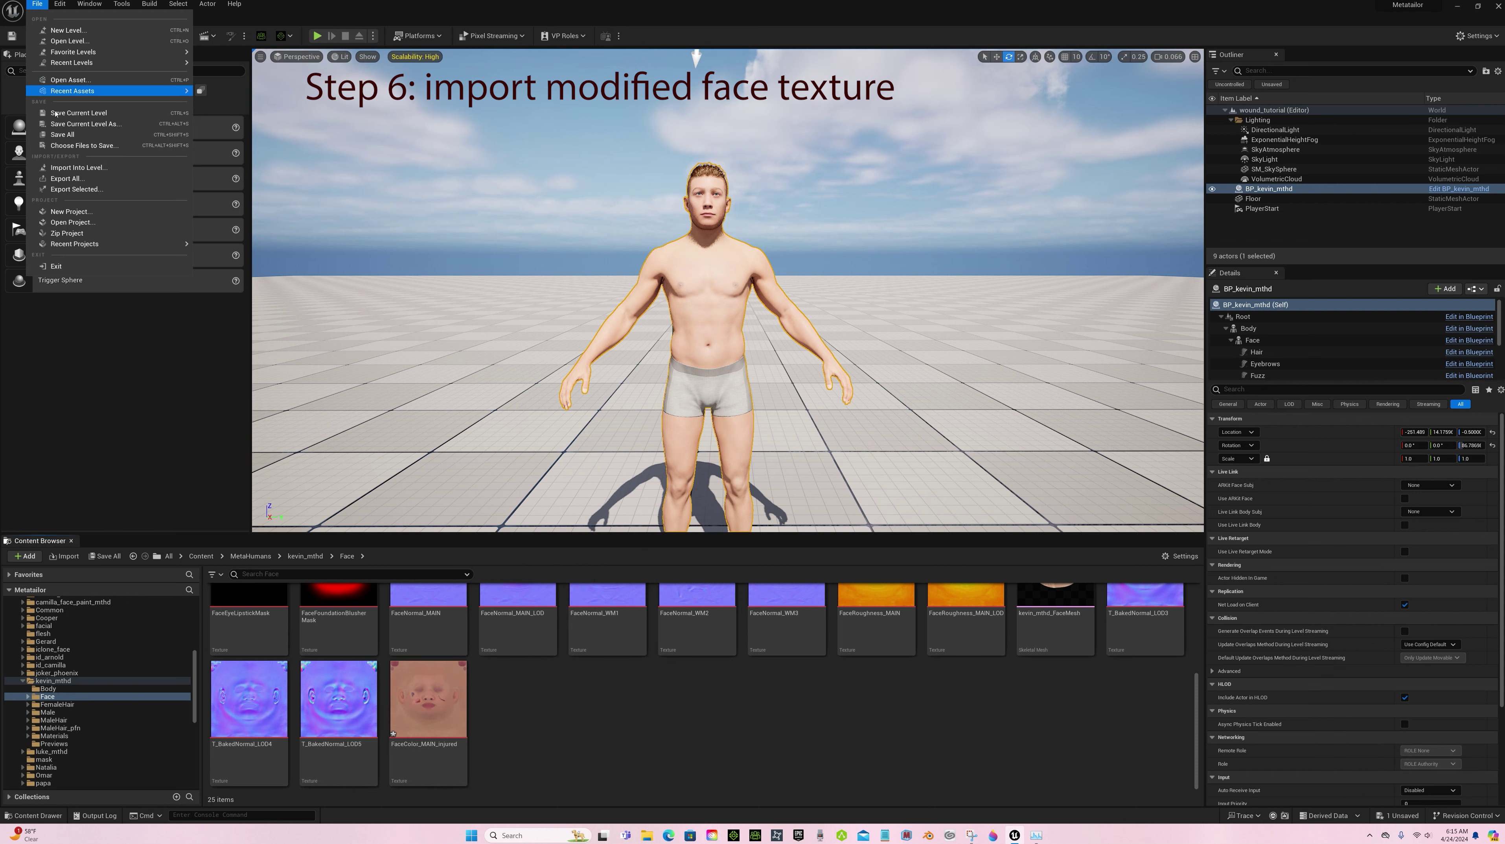
click(62, 134)
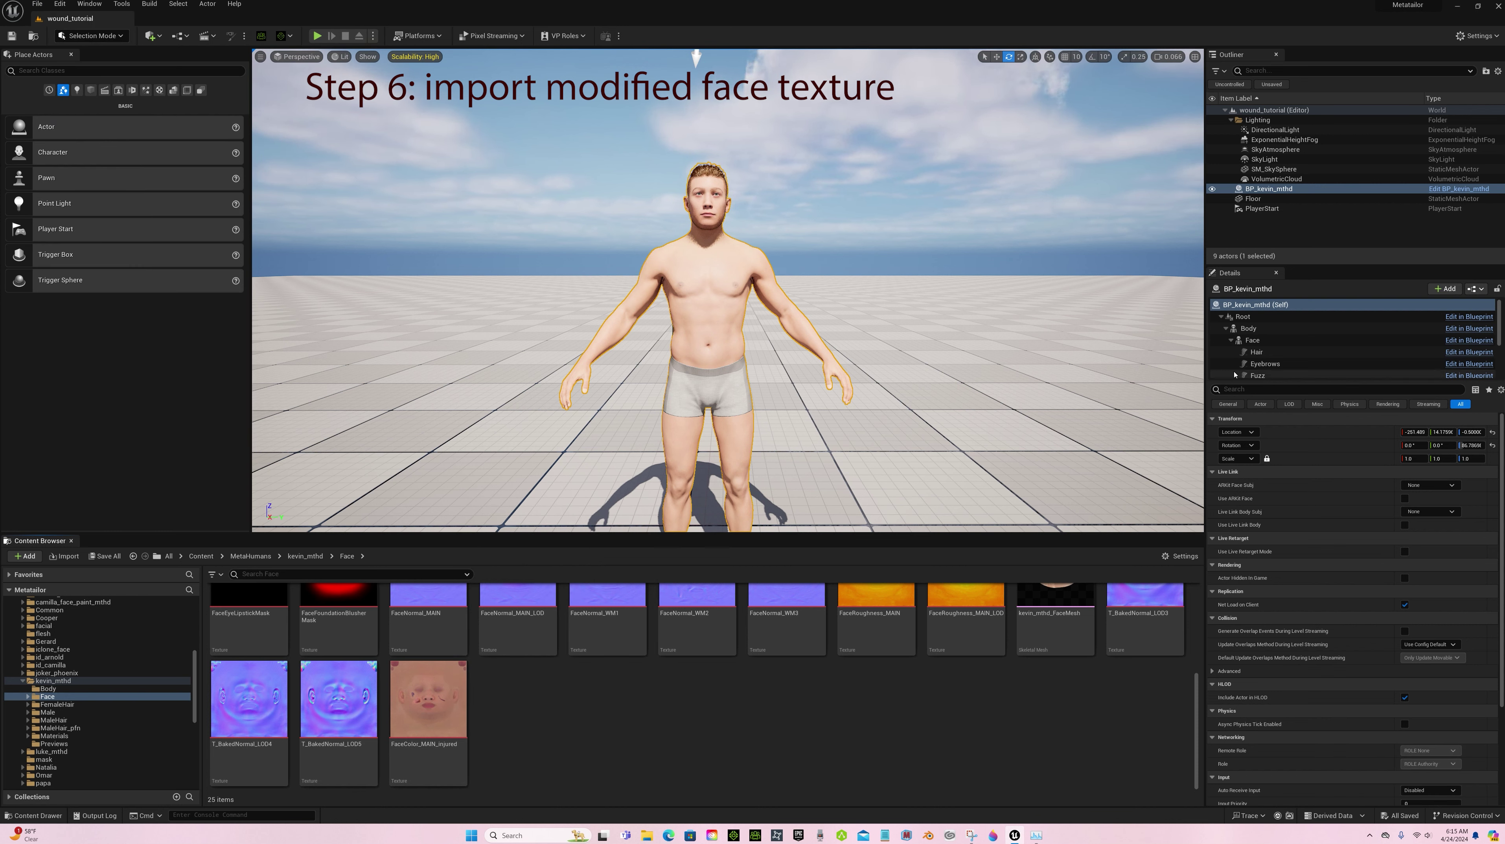
Open the Element 0 material of BP_kevin_mthd's Face component and open its parent material instance for editing.
click(1252, 340)
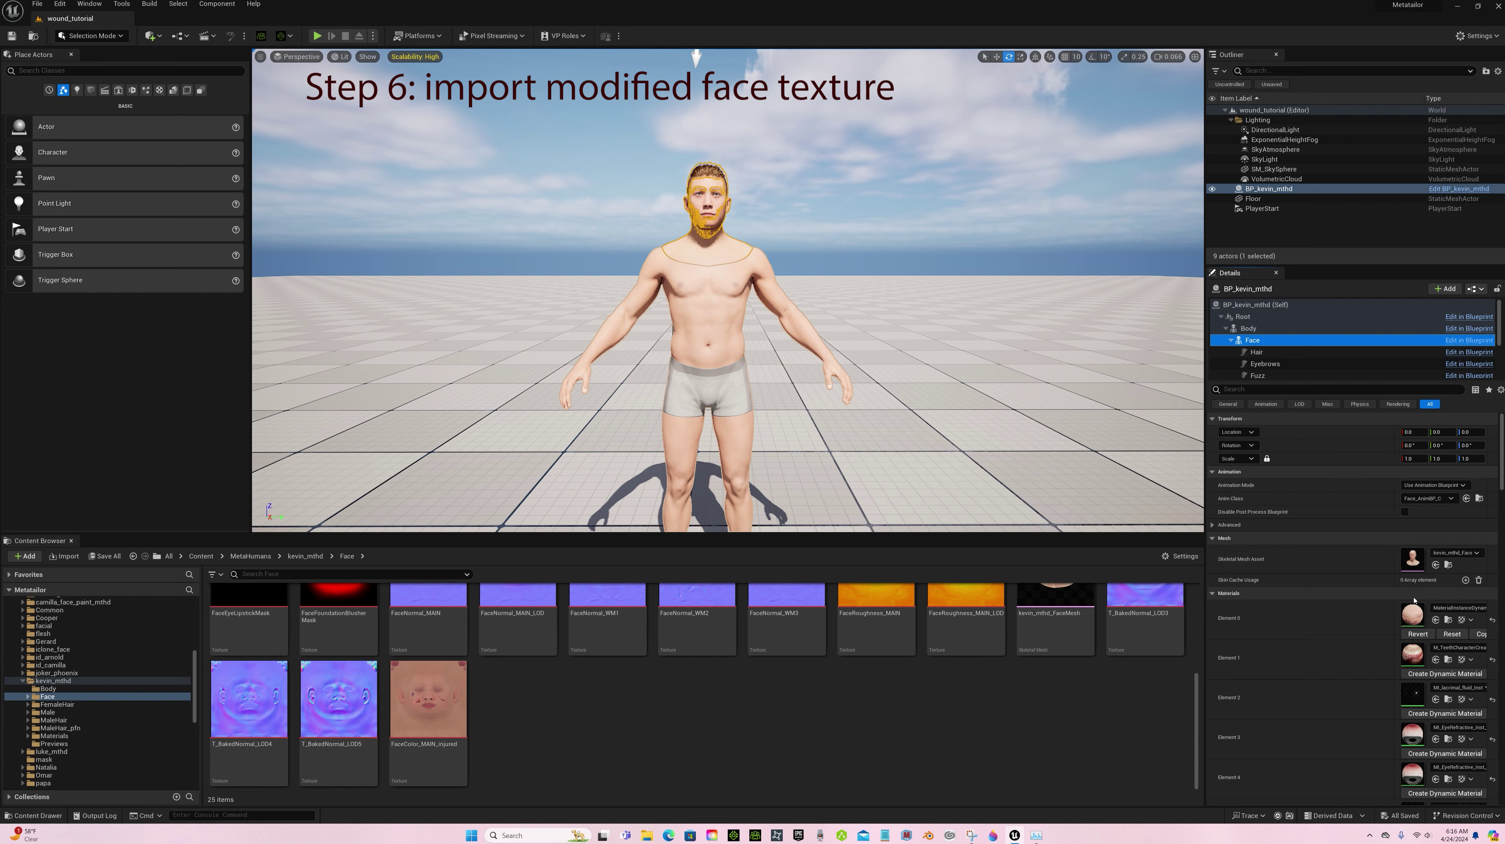
double_click(1412, 615)
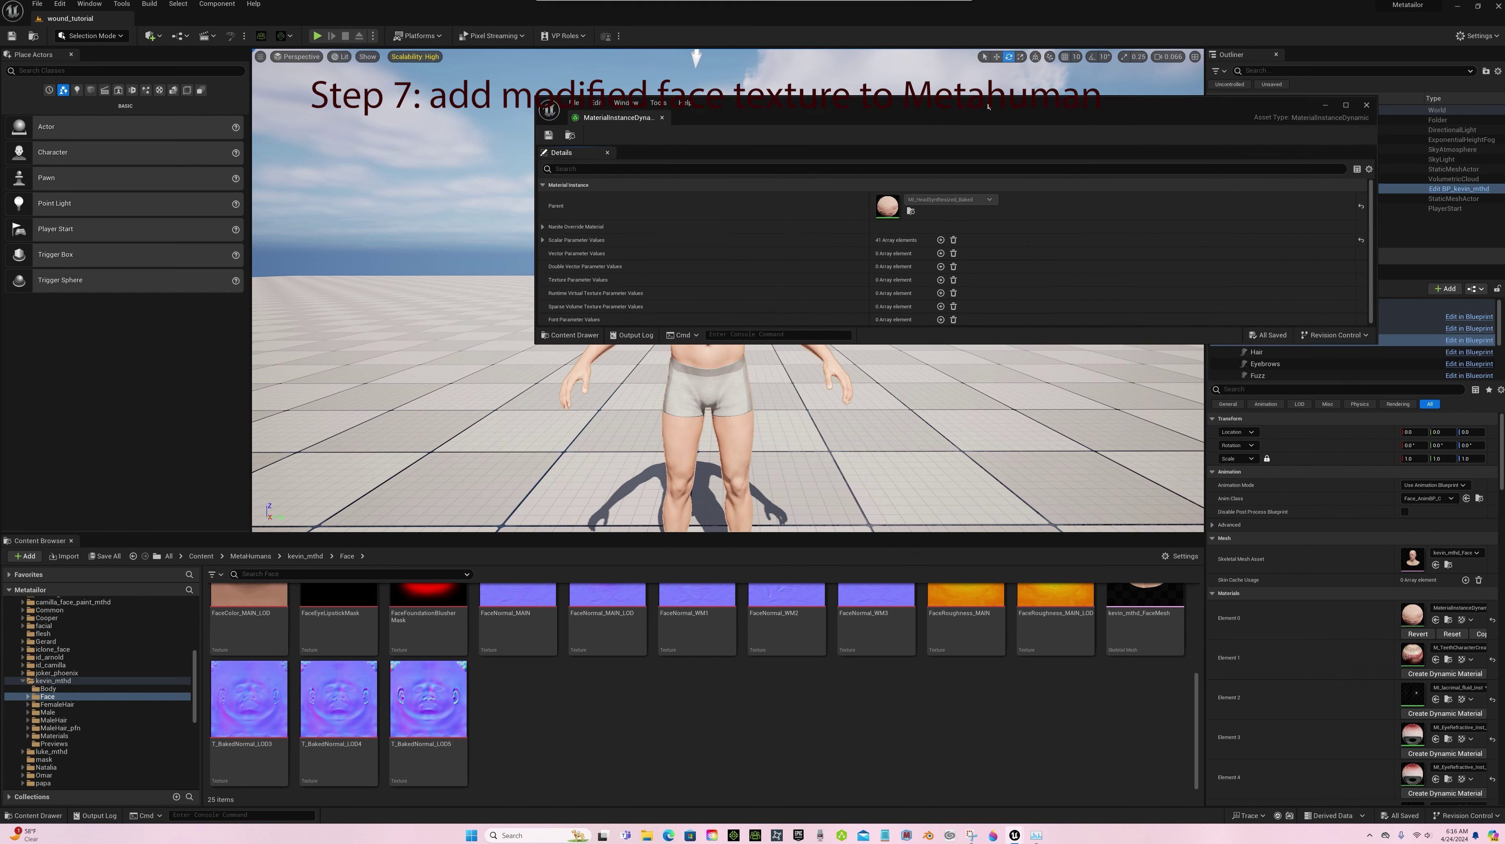
drag(972, 326, 972, 564)
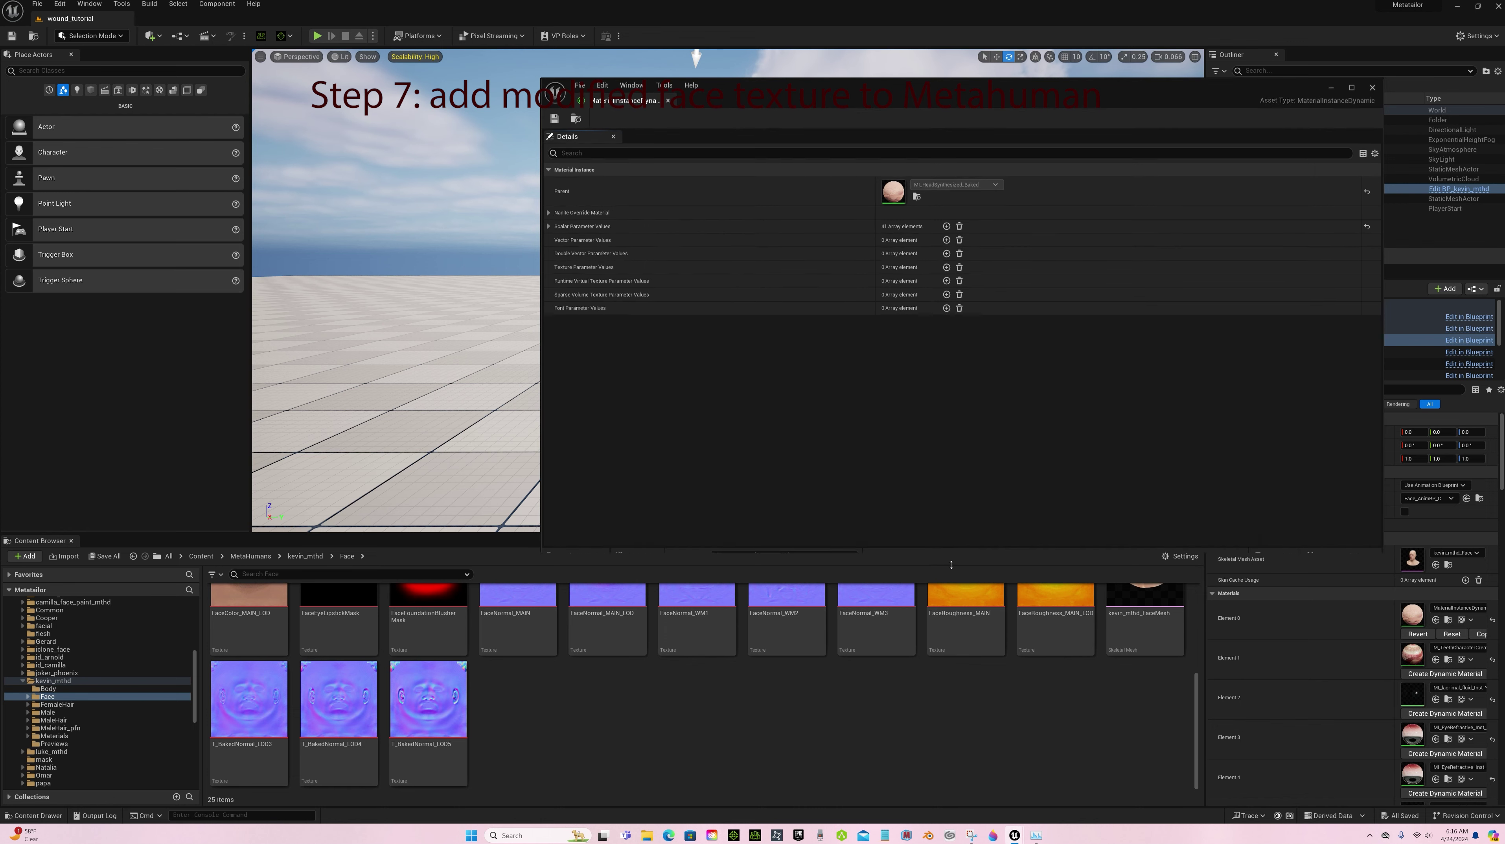
double_click(893, 189)
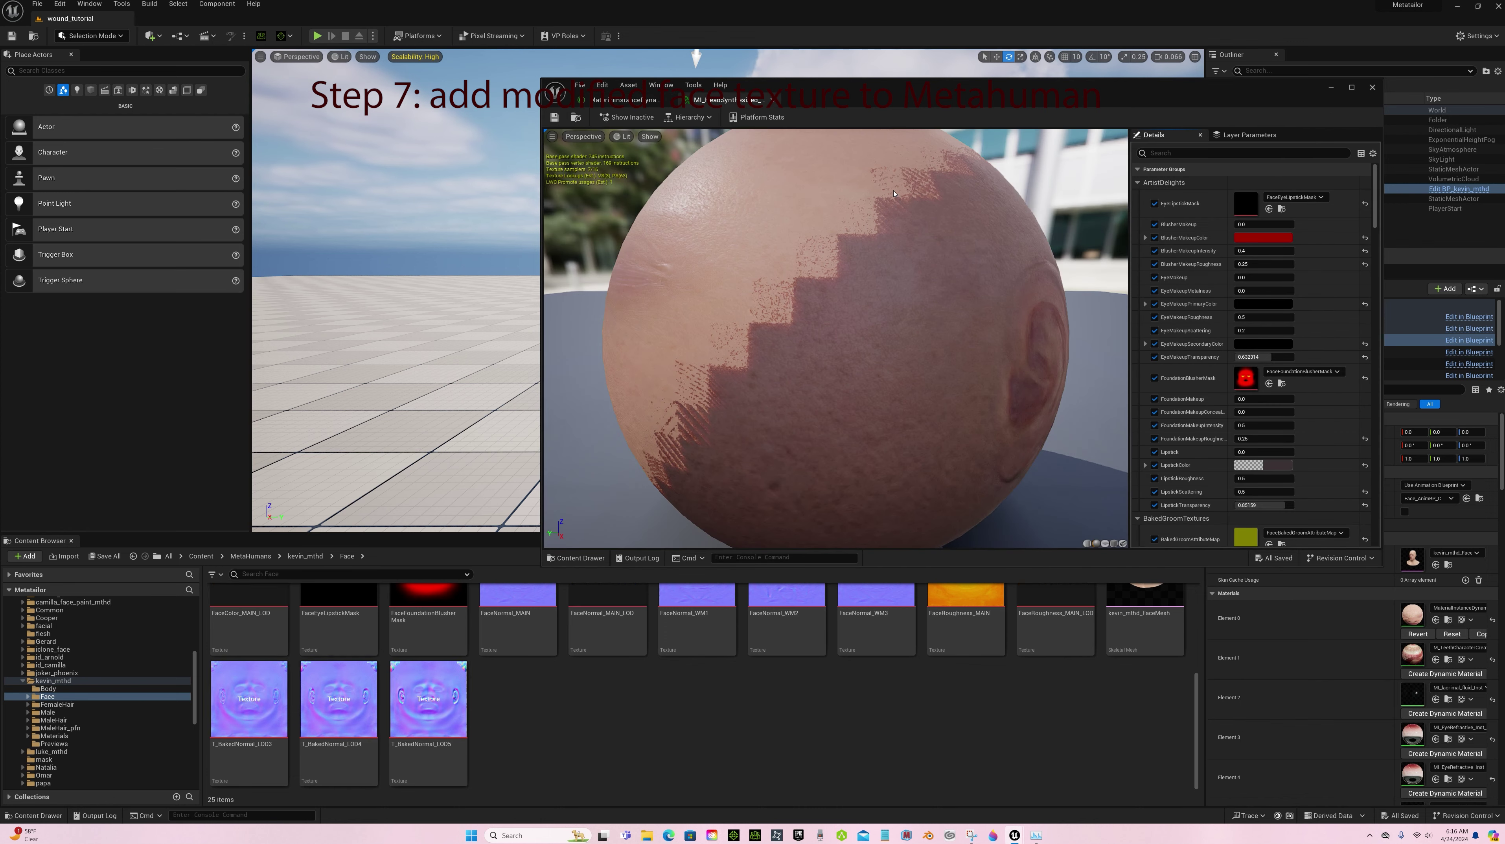
Set the BaseColor parameter Color_MAIN to the FaceColor_MAIN_injured texture, then save the material instance and close its editor.
click(36, 5)
scroll(1228, 427, down, 15)
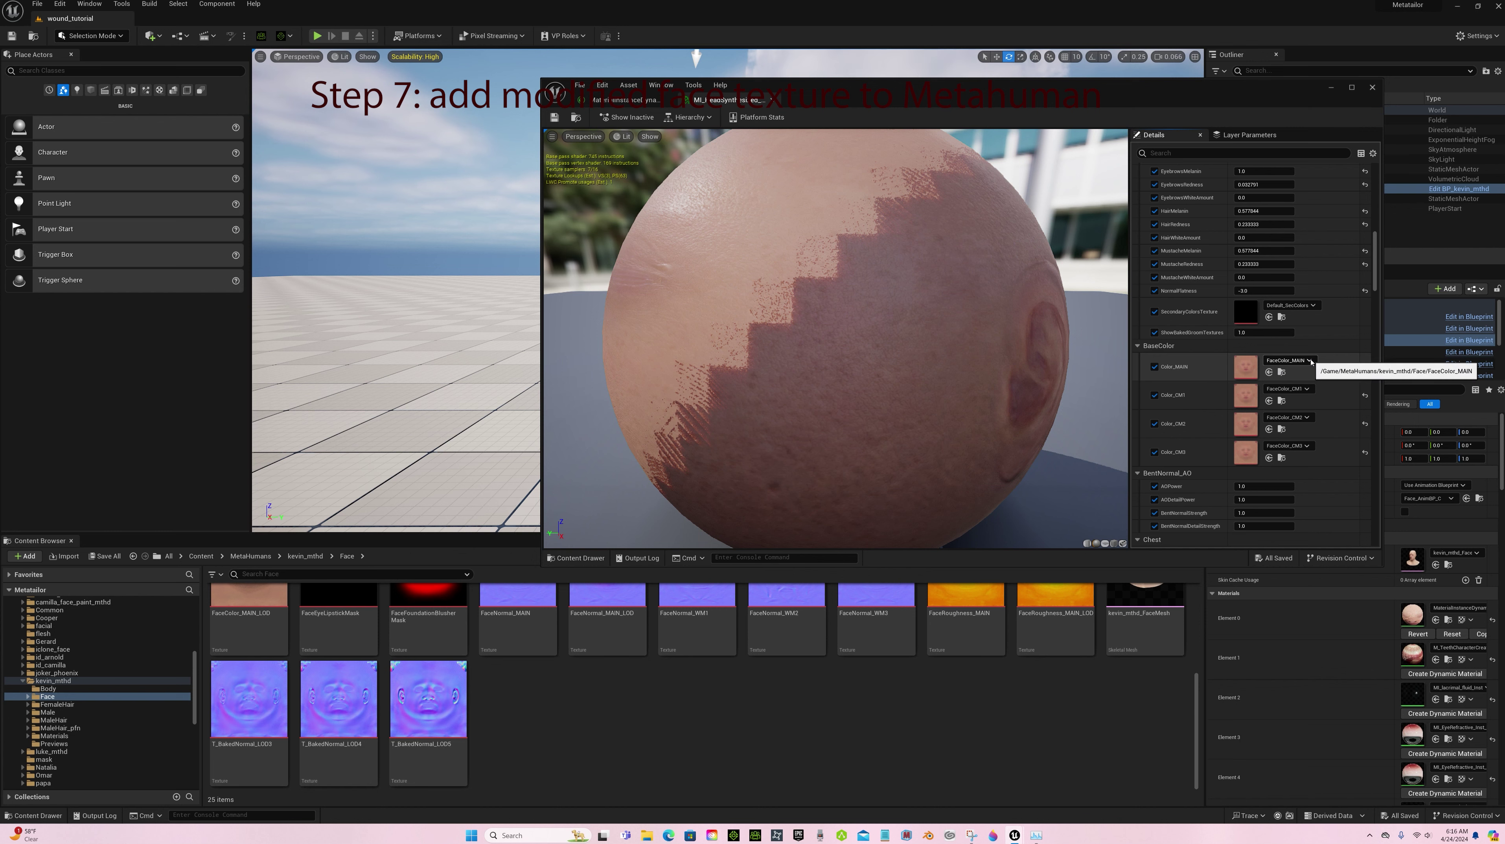
click(1289, 360)
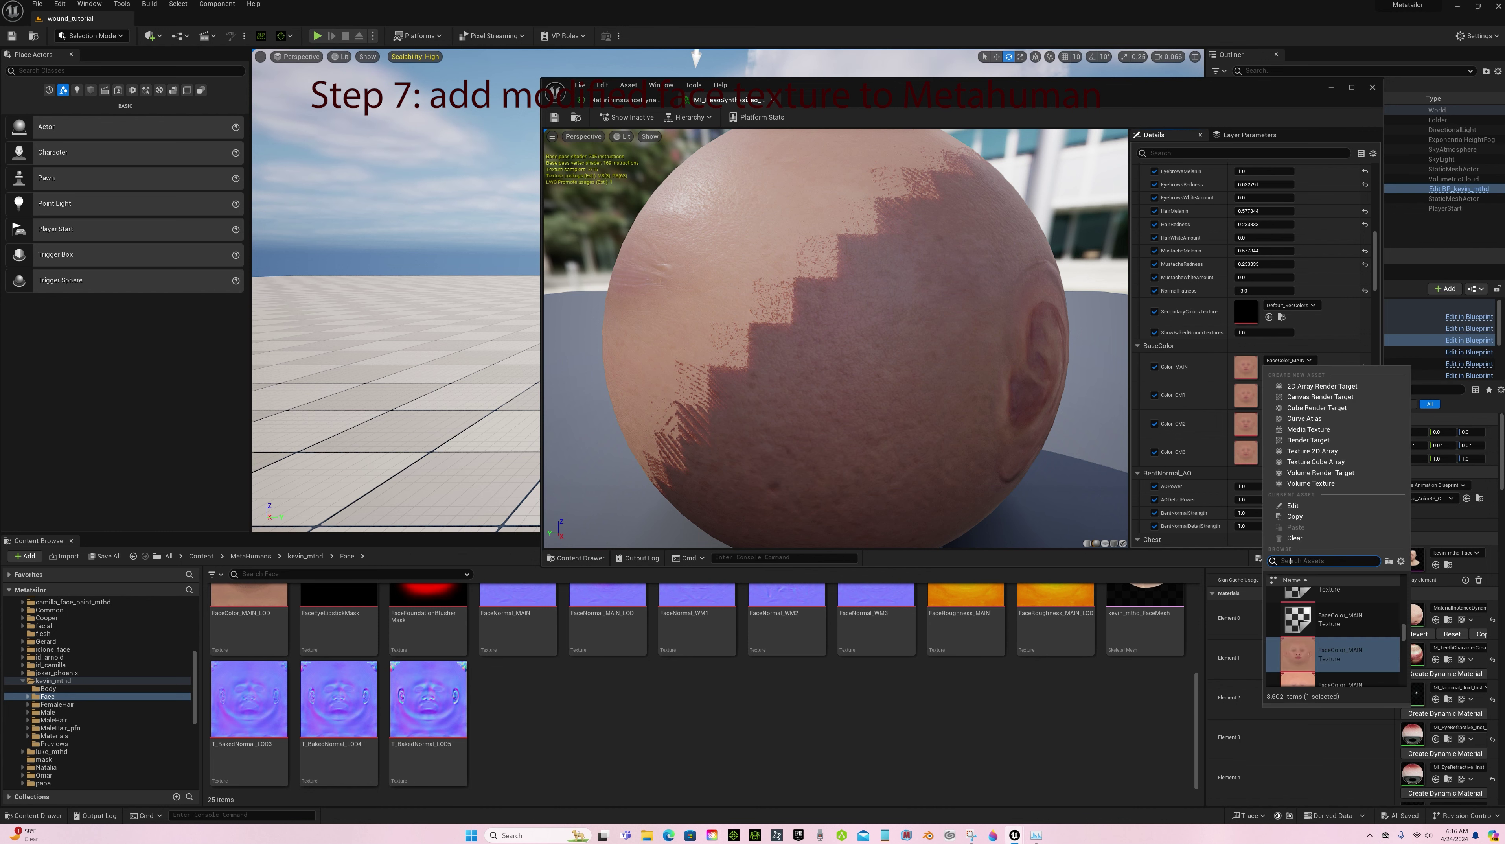
text(fa)
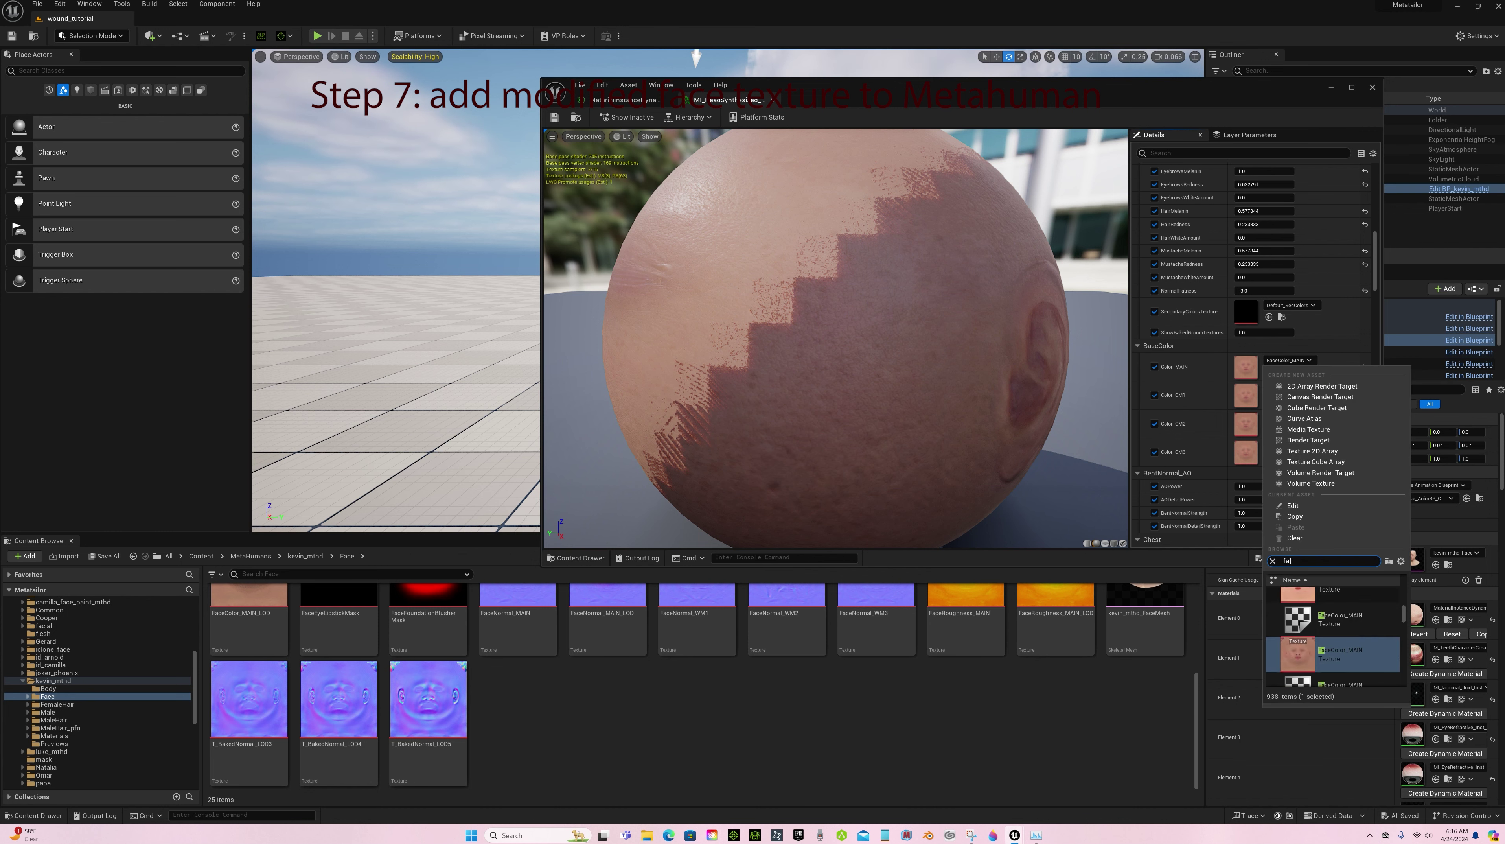
text(cecol)
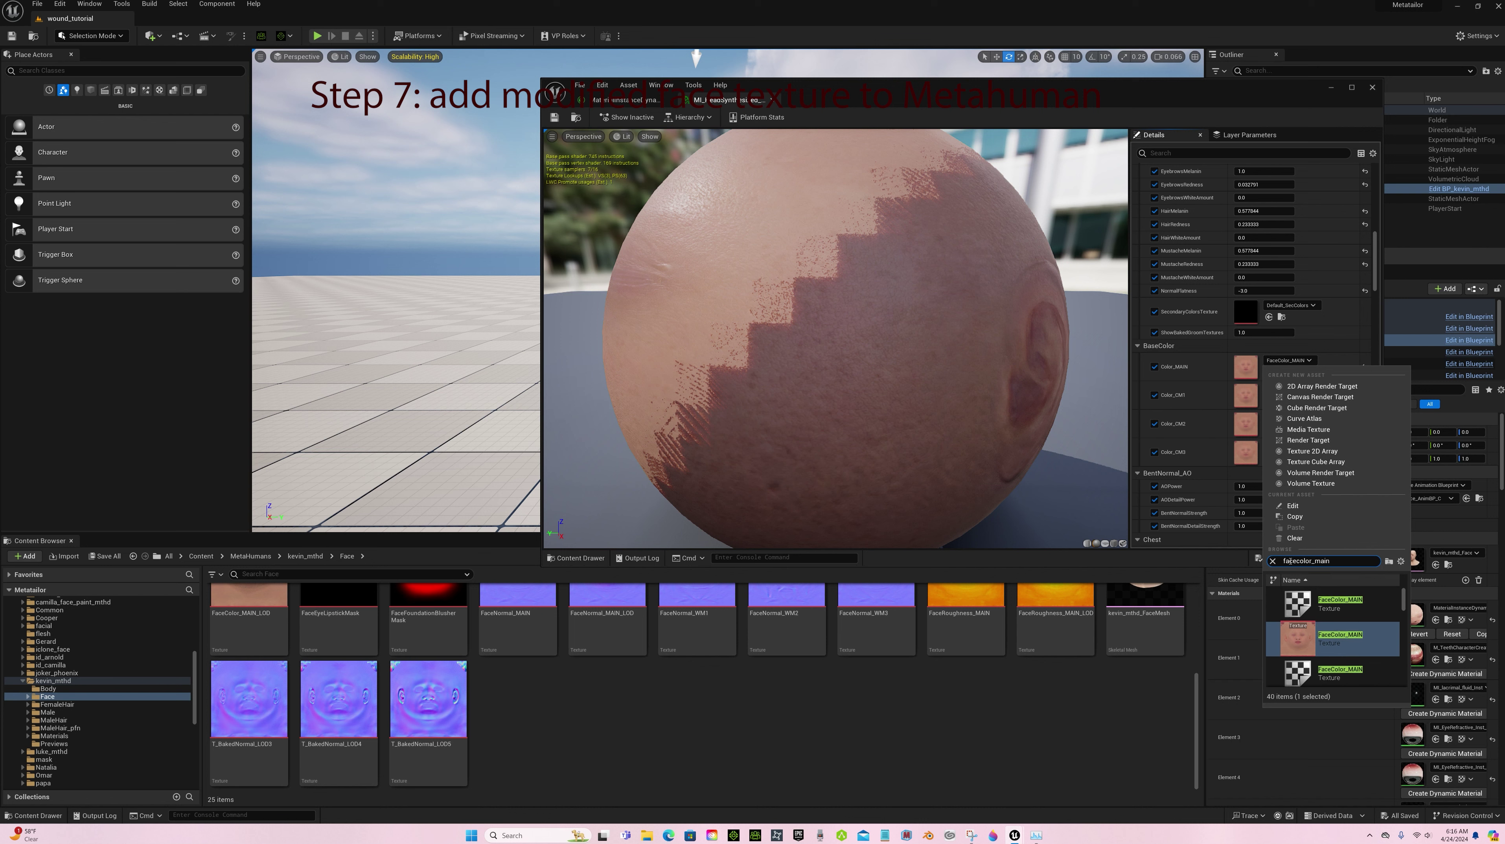
text(or_main_inj)
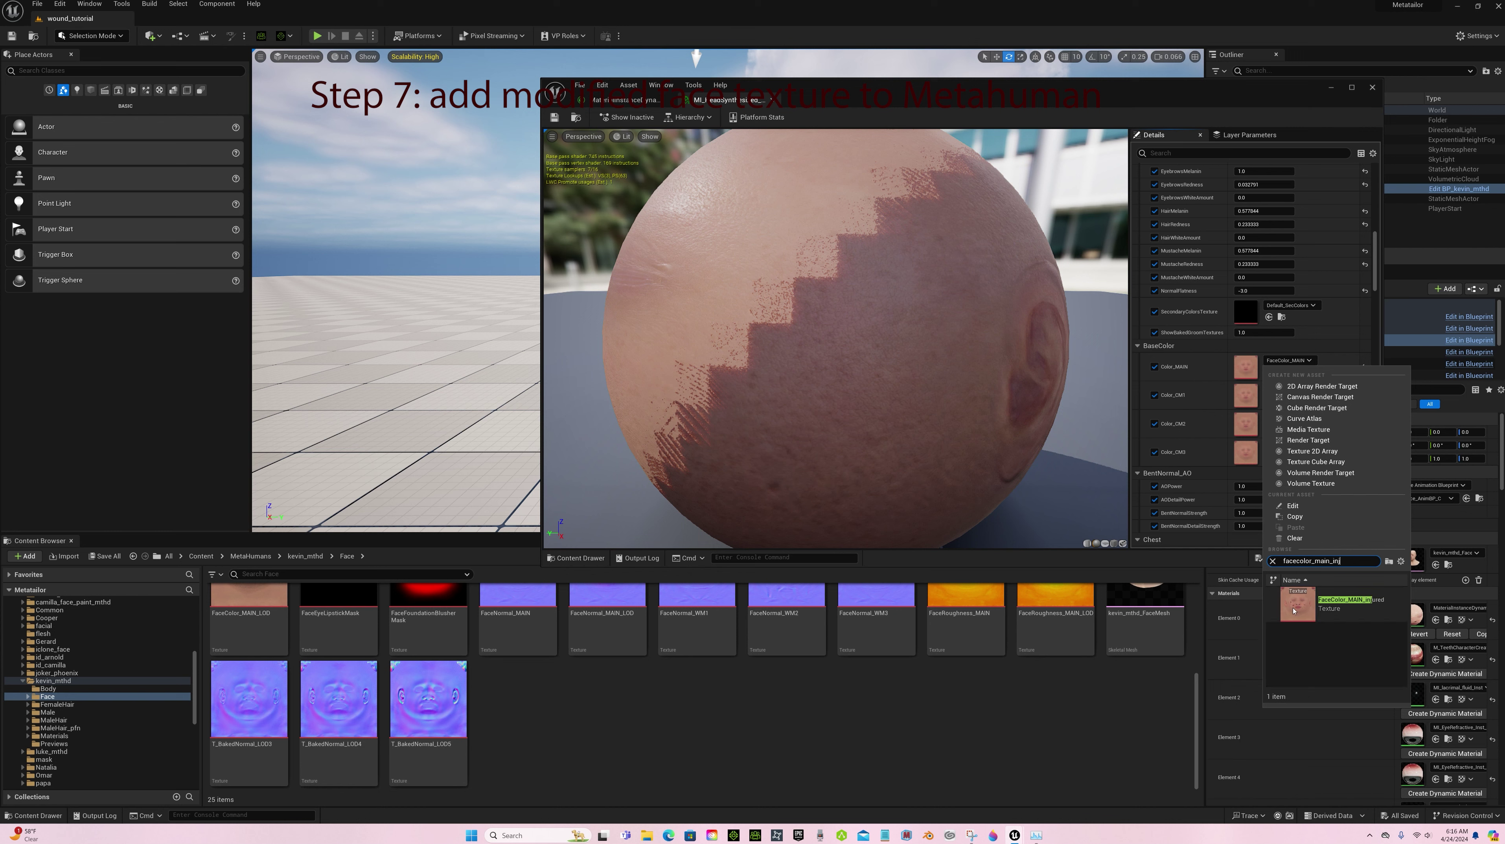
click(1338, 602)
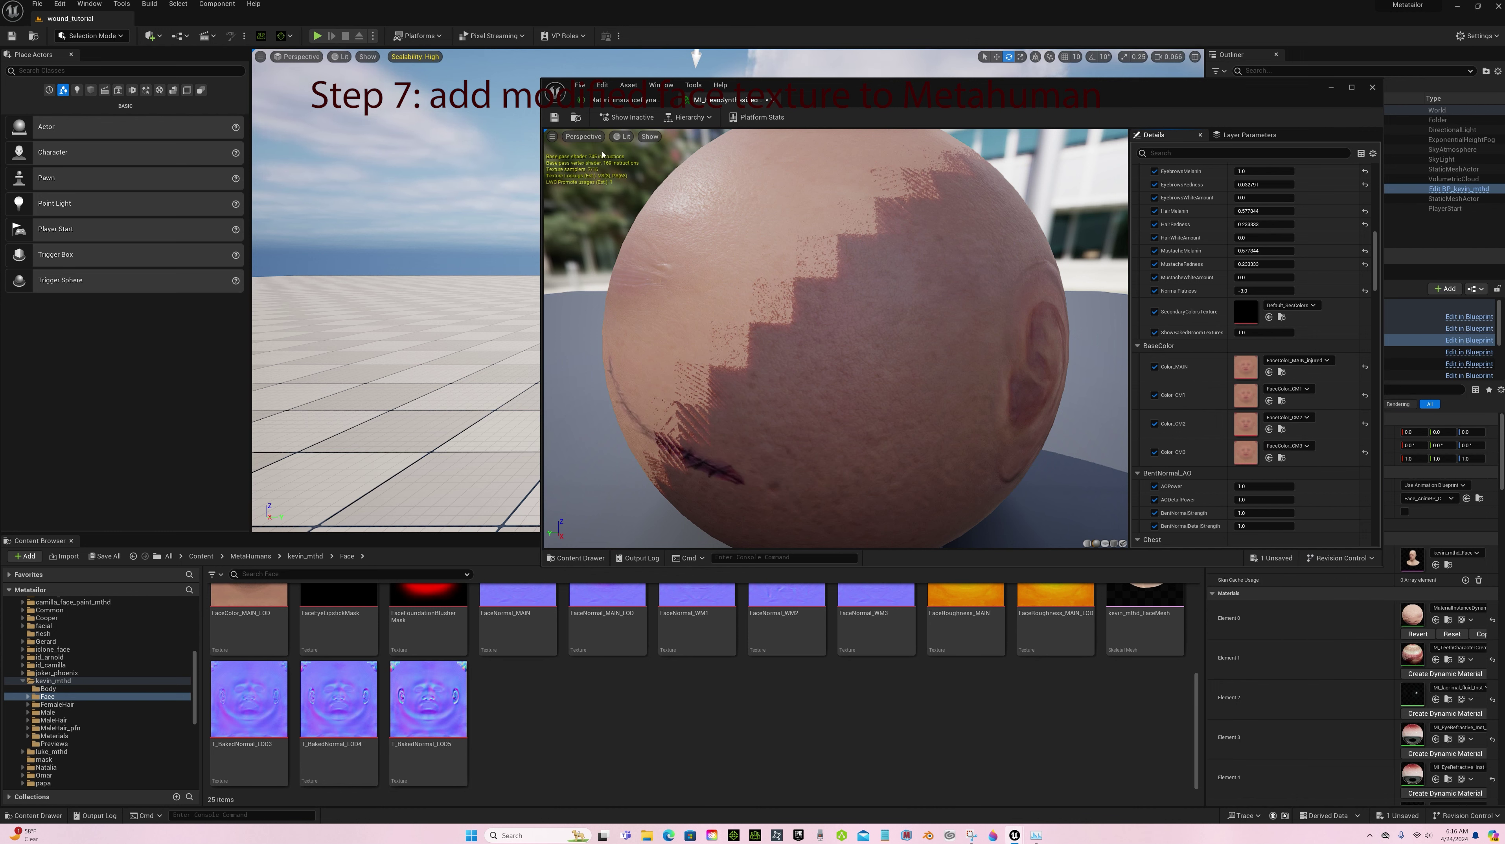
click(554, 117)
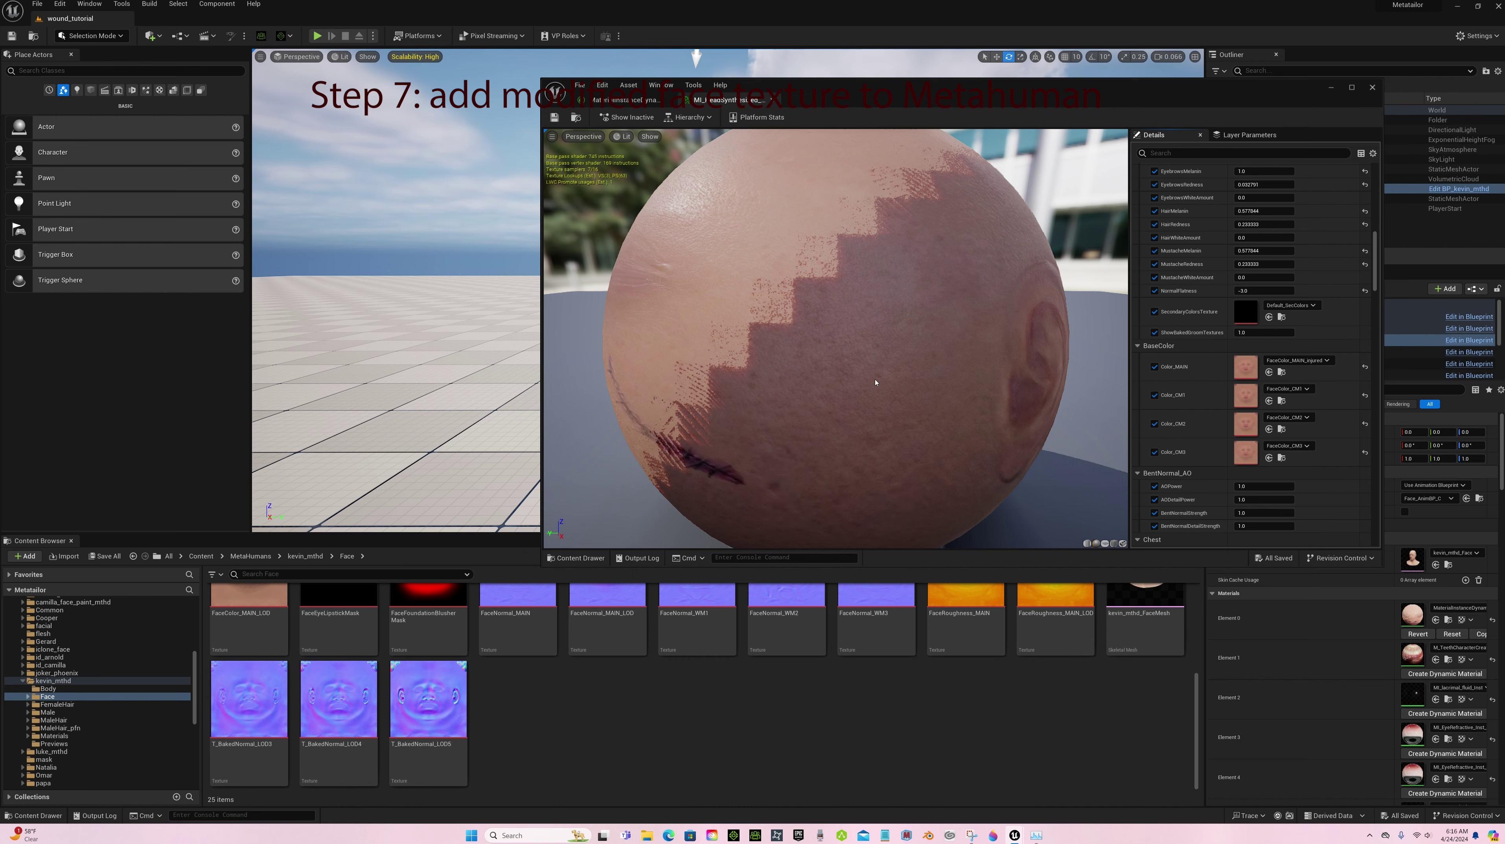
drag(875, 382, 933, 390)
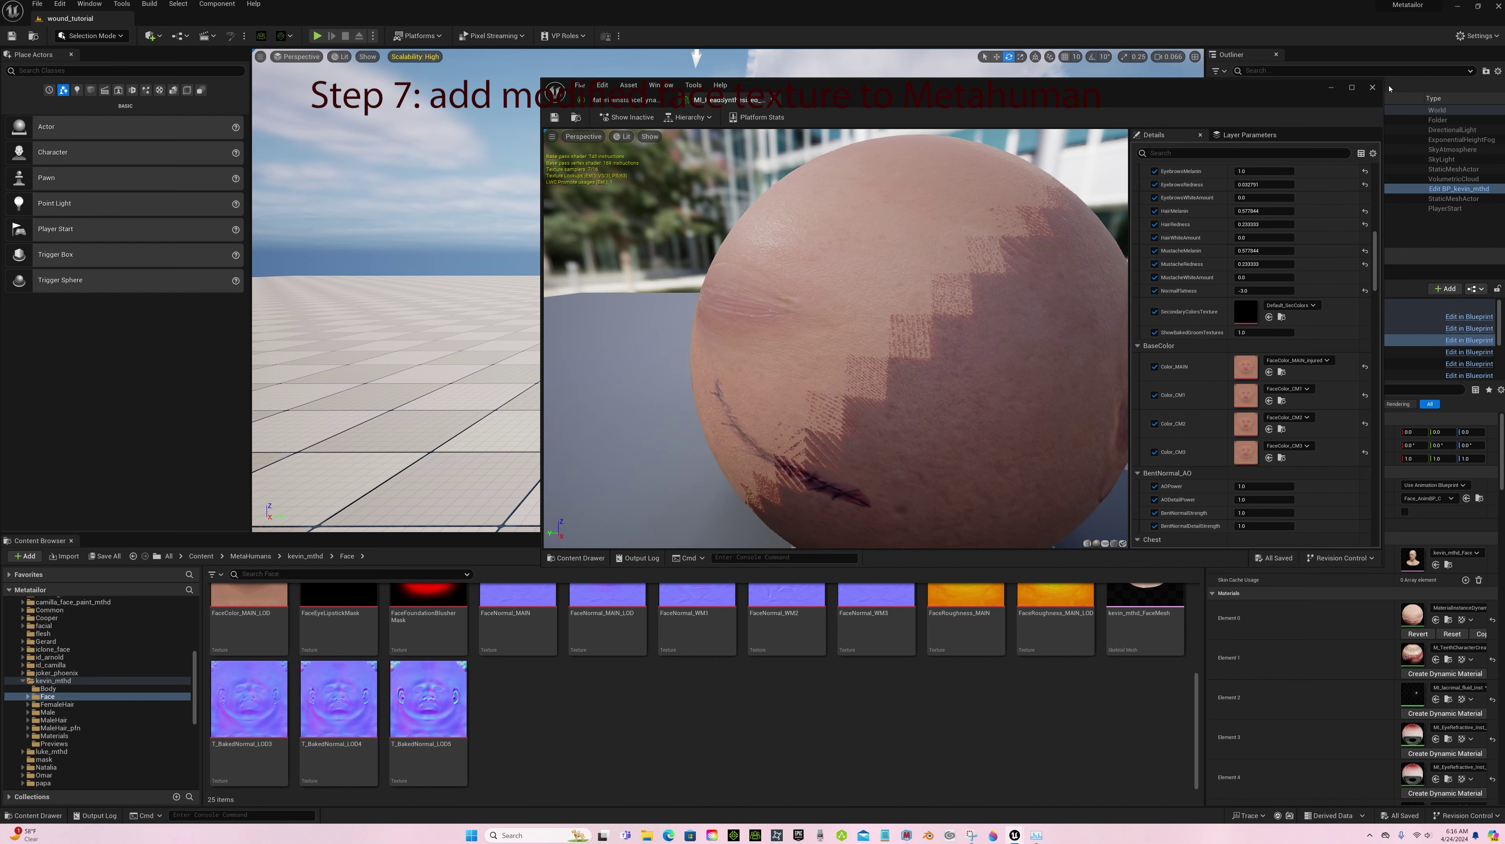
click(1372, 88)
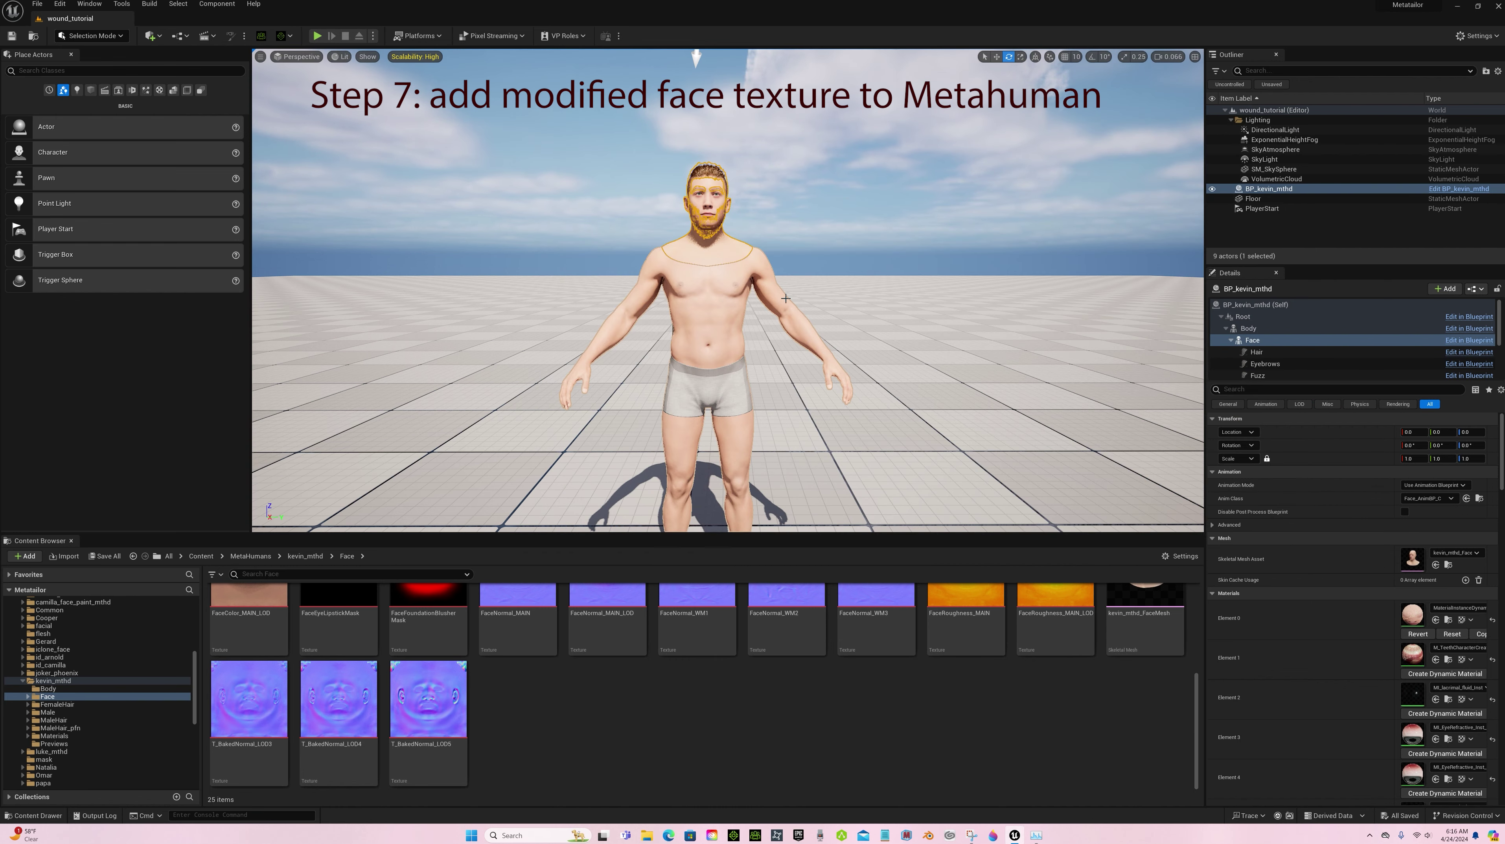
Examine how the wounds show on the MetaHuman's face in the viewport from close up and from farther away.
click(758, 274)
scroll(788, 262, up, 5)
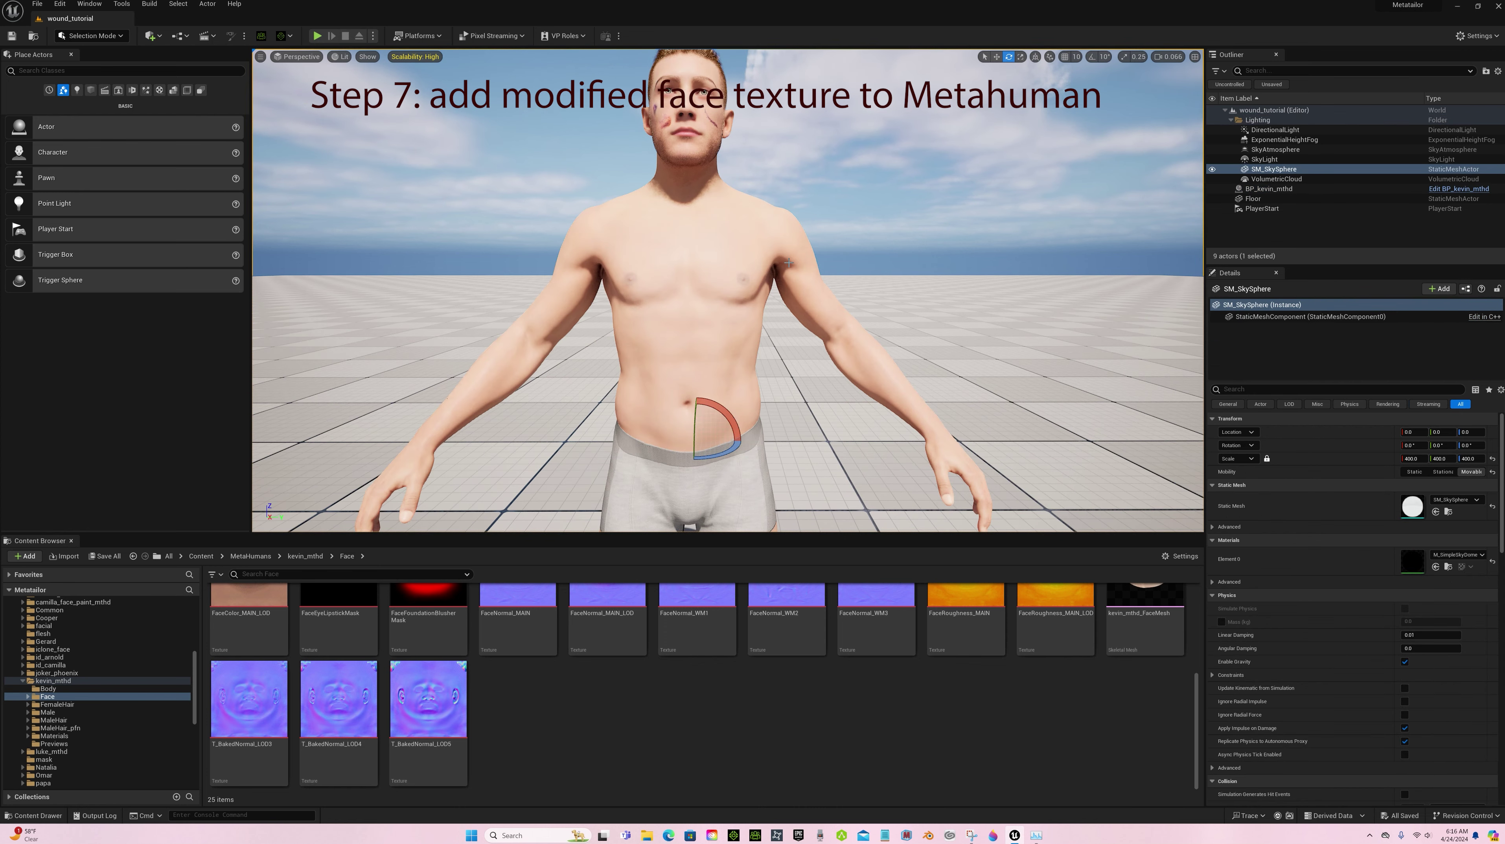
middle_drag(789, 262, 788, 189)
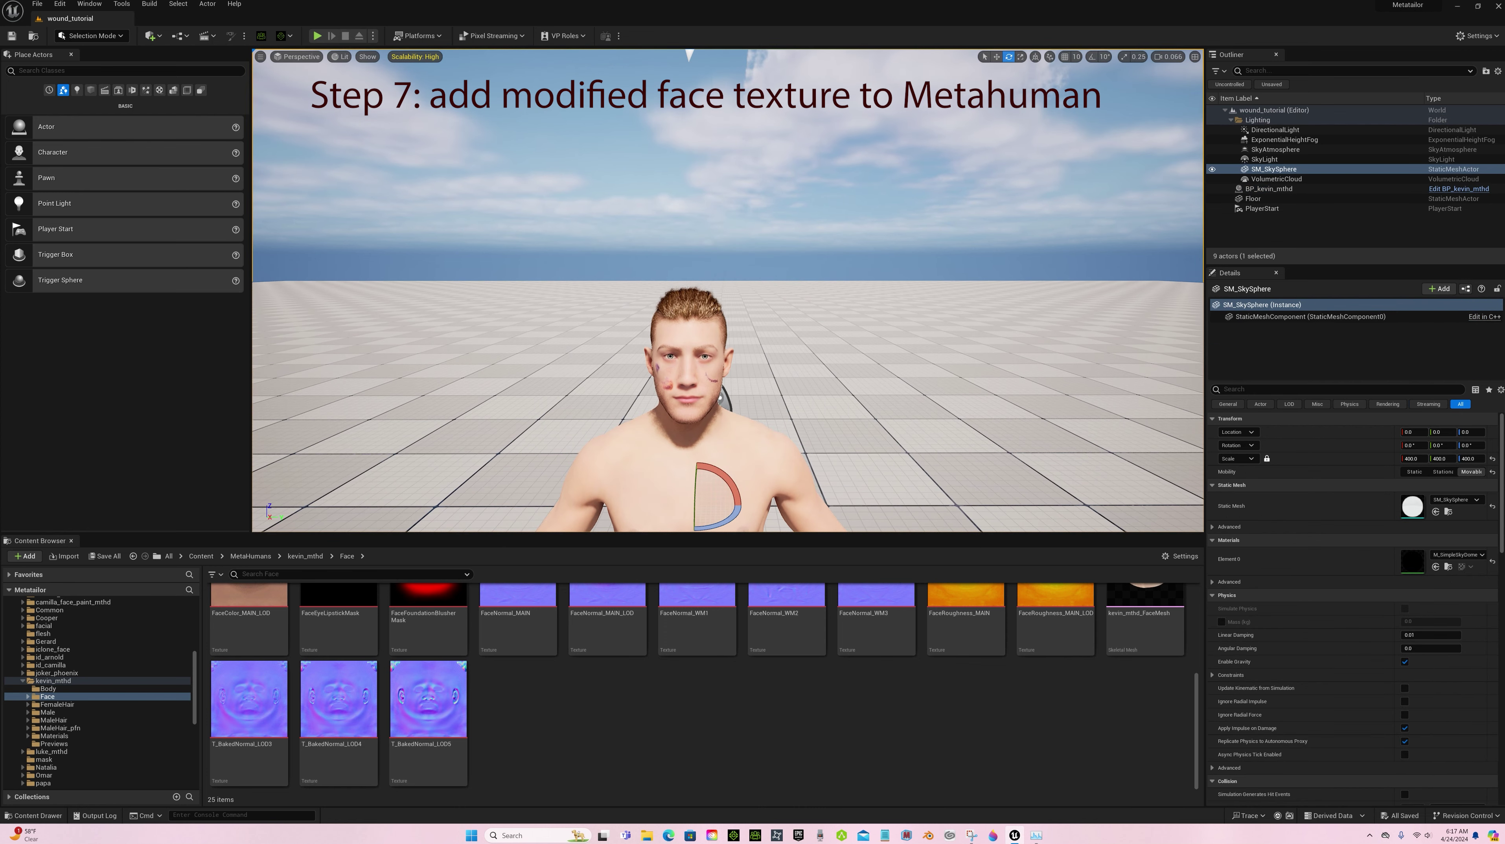
scroll(822, 255, up, 5)
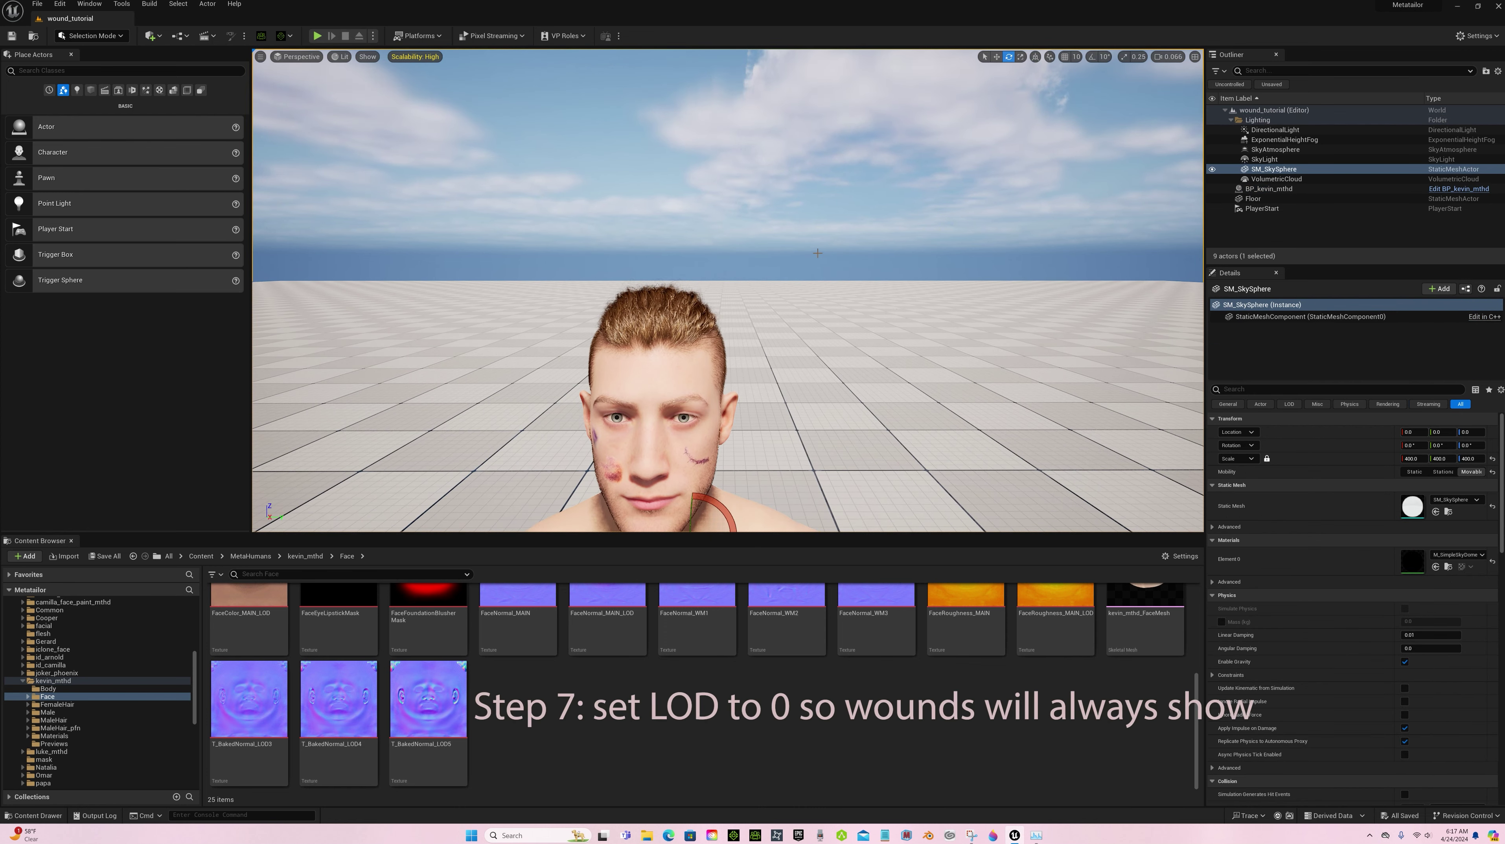
scroll(817, 253, down, 5)
scroll(801, 250, up, 5)
scroll(800, 250, down, 5)
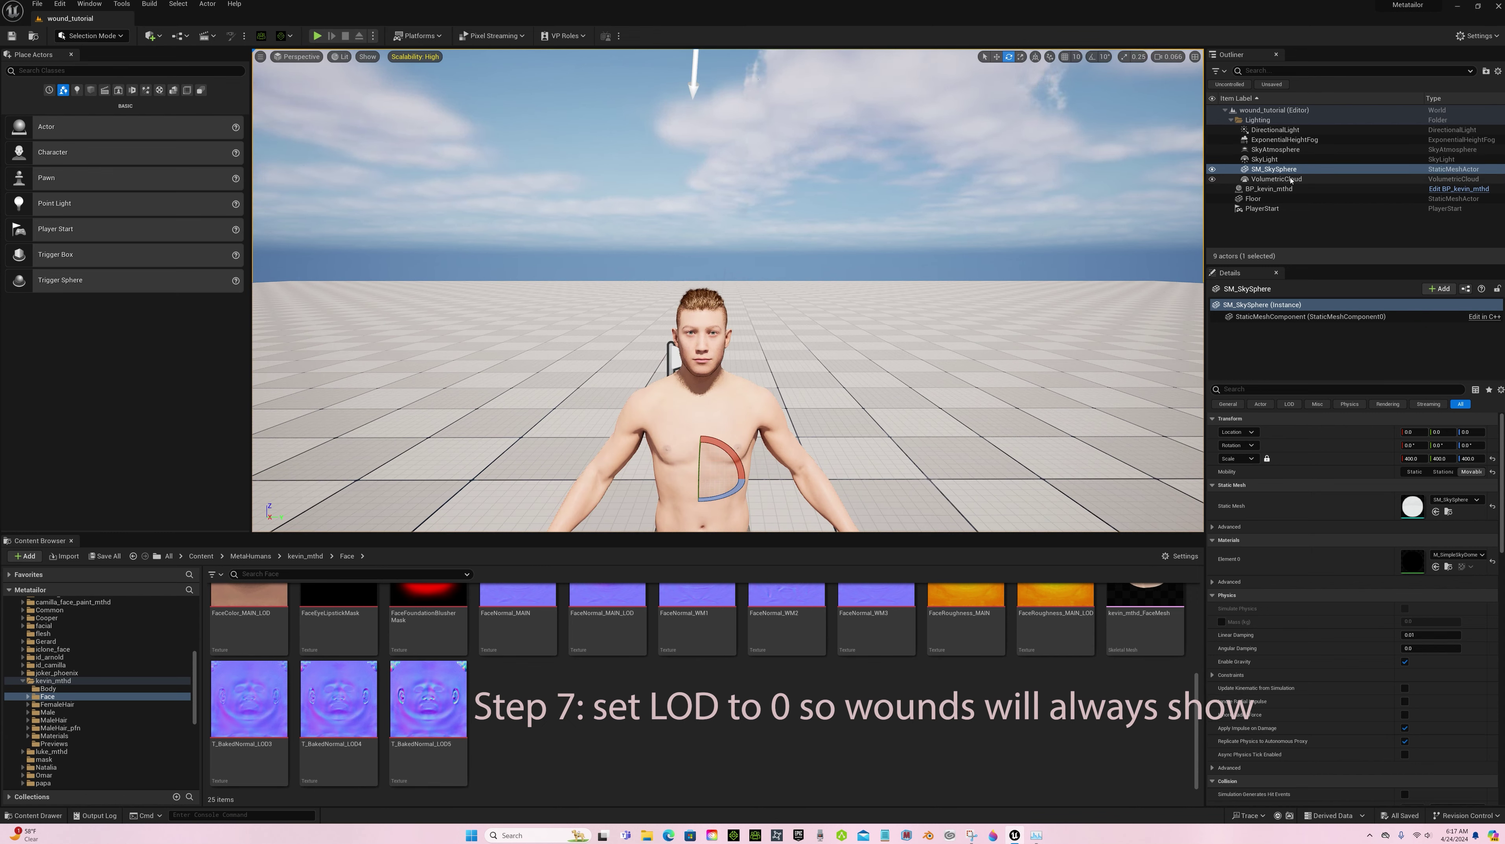
Open the BP_kevin_mthd actor's blueprint for editing and show its Viewport instead of the Event Graph.
click(1329, 188)
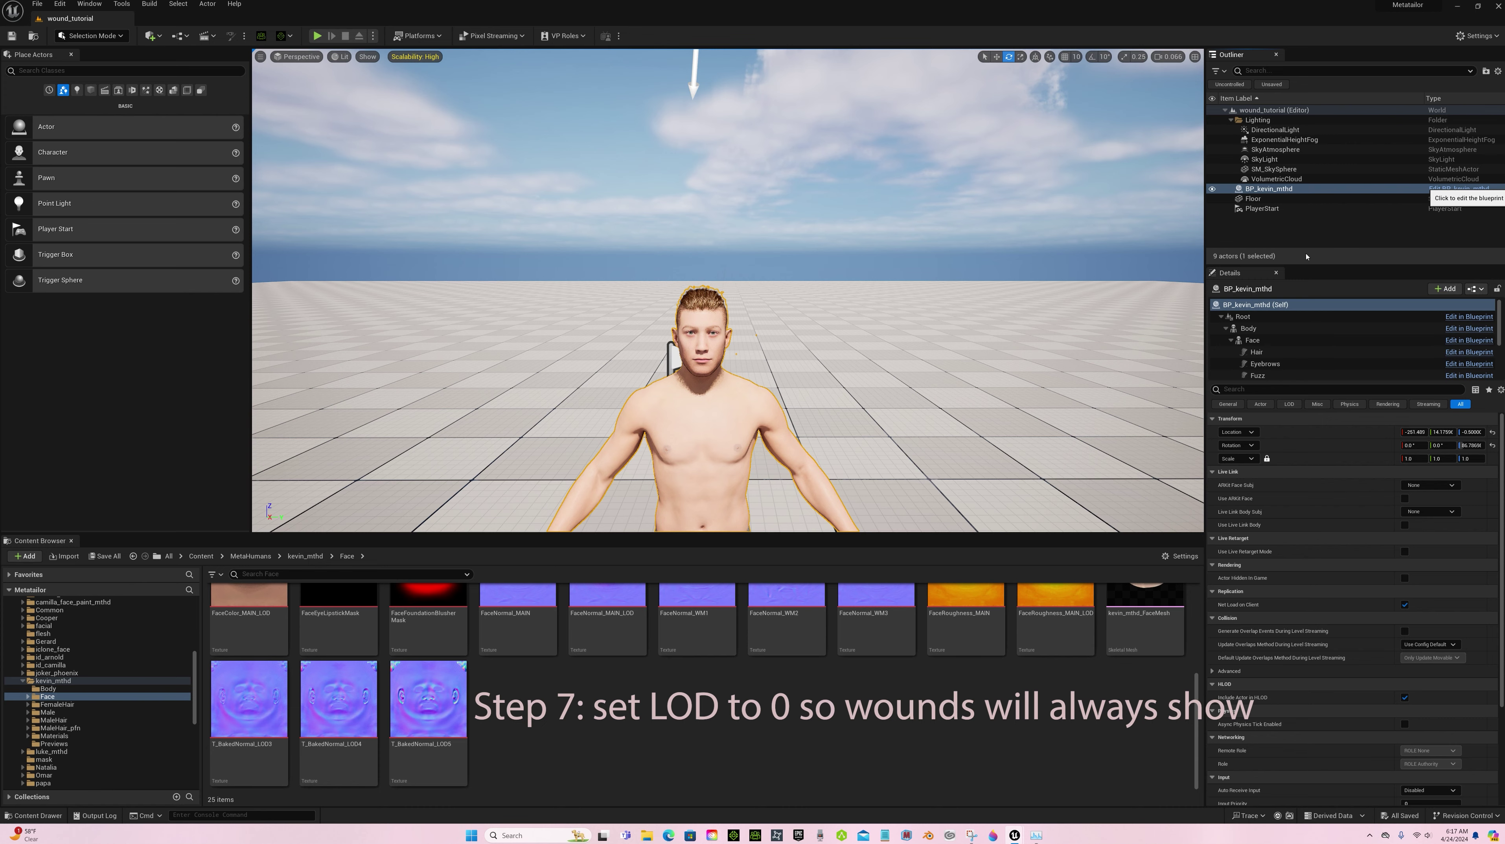
click(1458, 188)
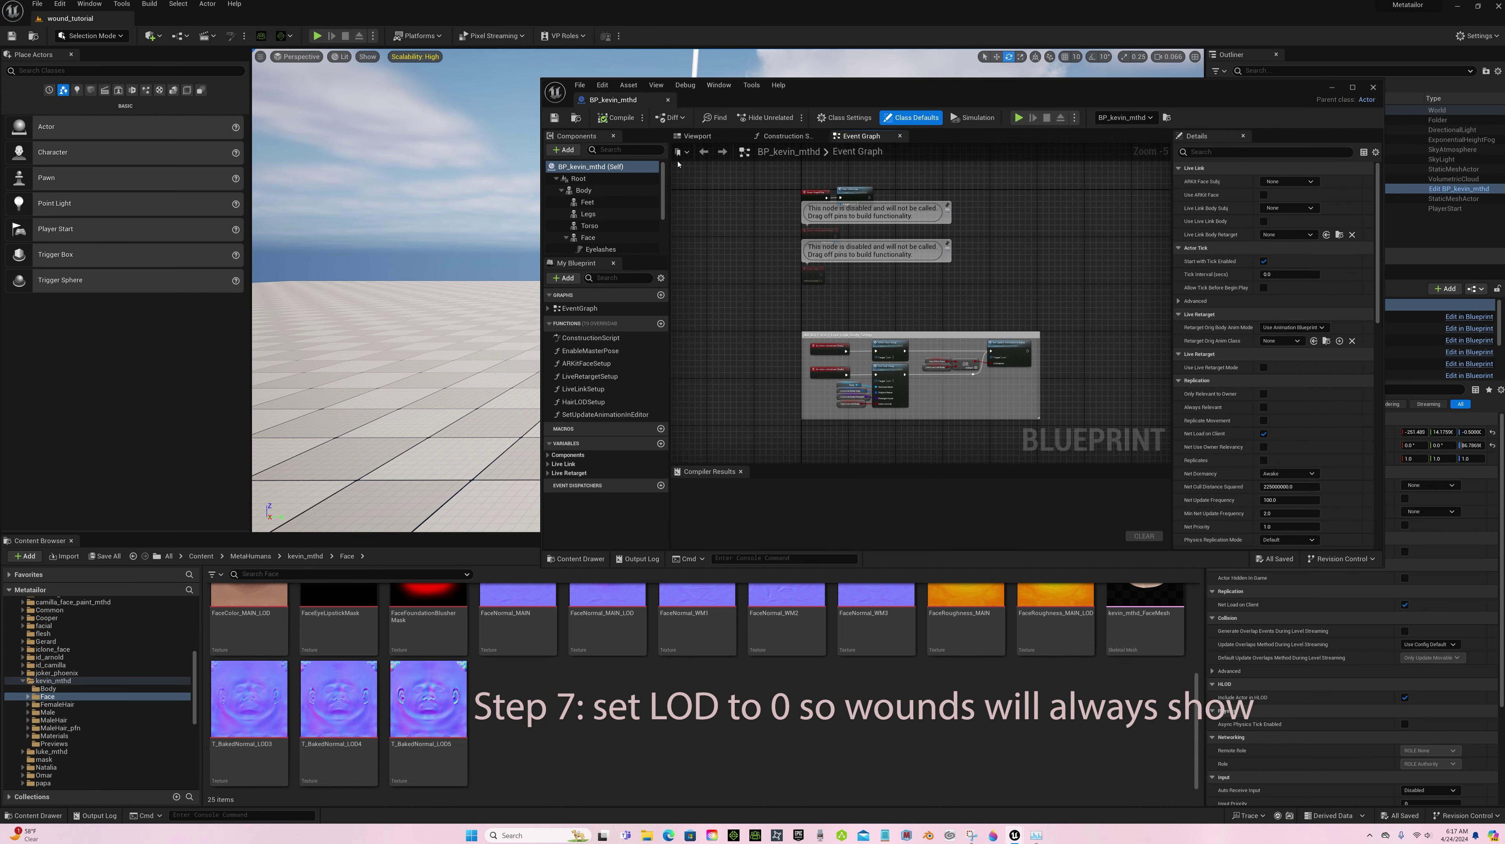
click(696, 137)
scroll(589, 236, down, 3)
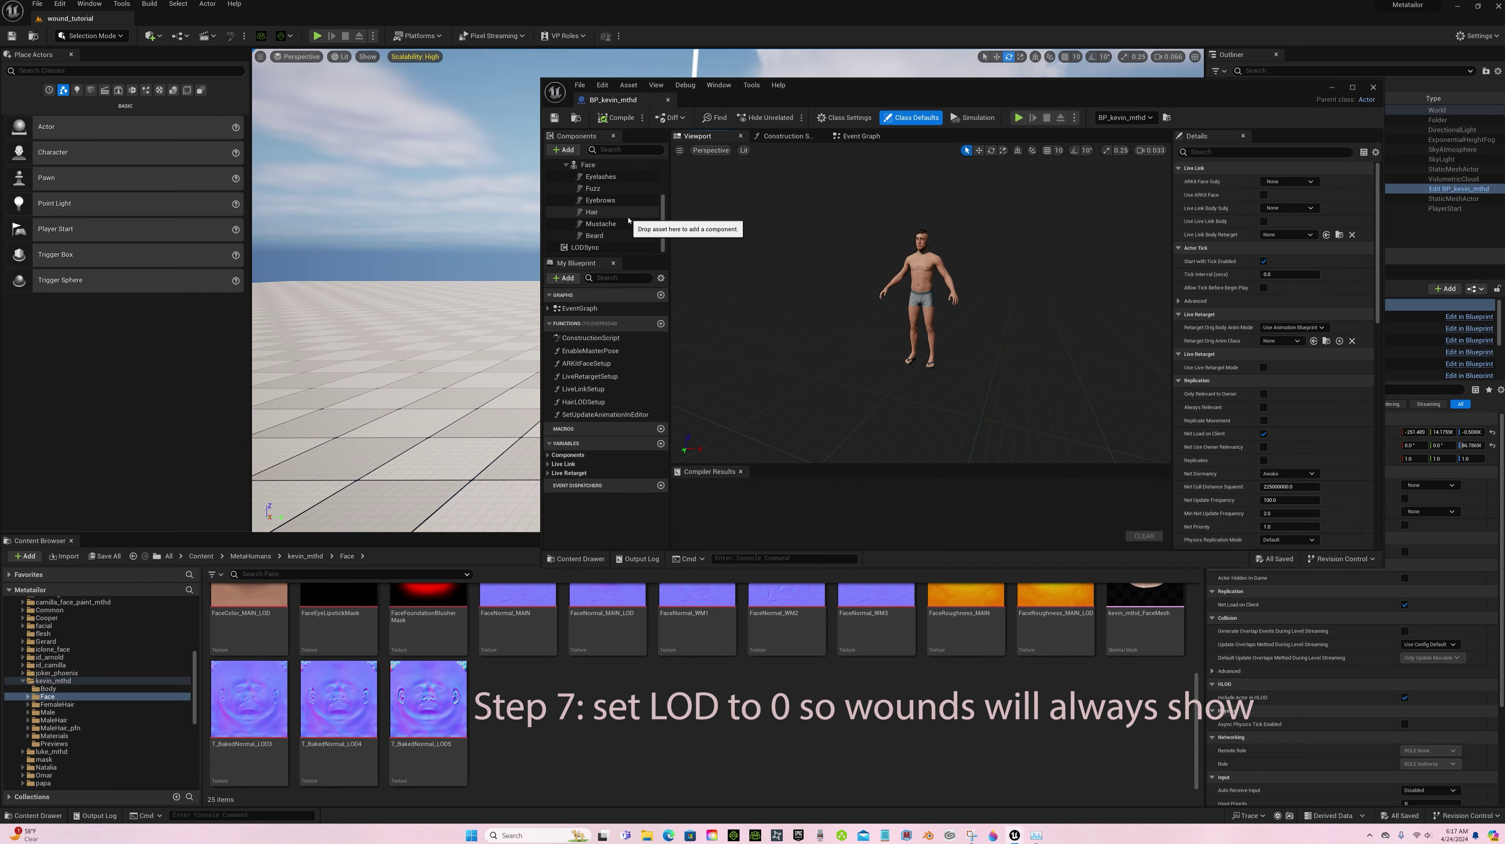
Set the Forced LOD of the blueprint's LODSync component to 0 and close the blueprint editor.
click(588, 247)
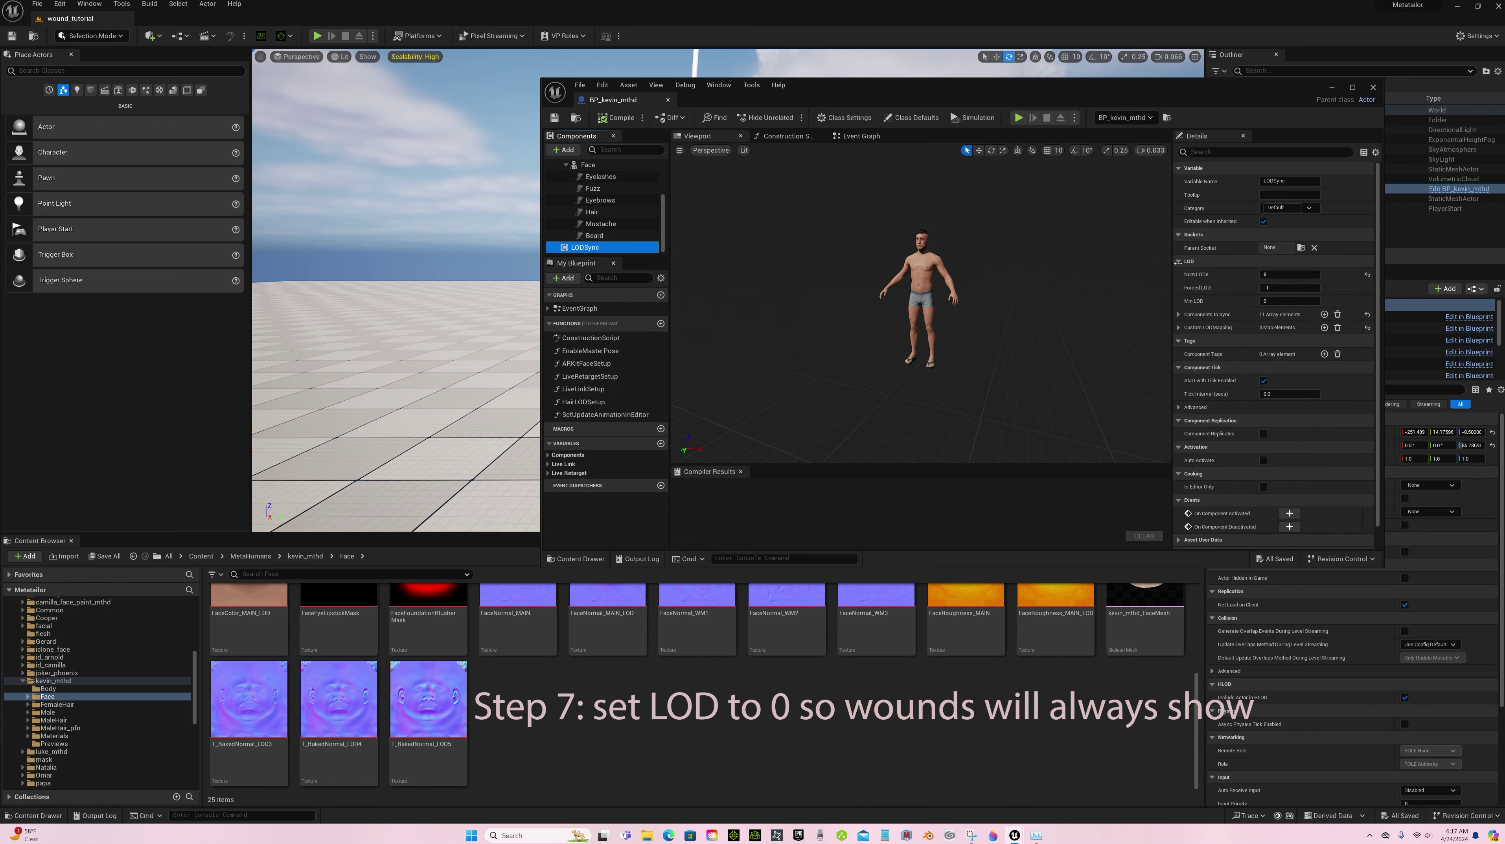
click(1266, 287)
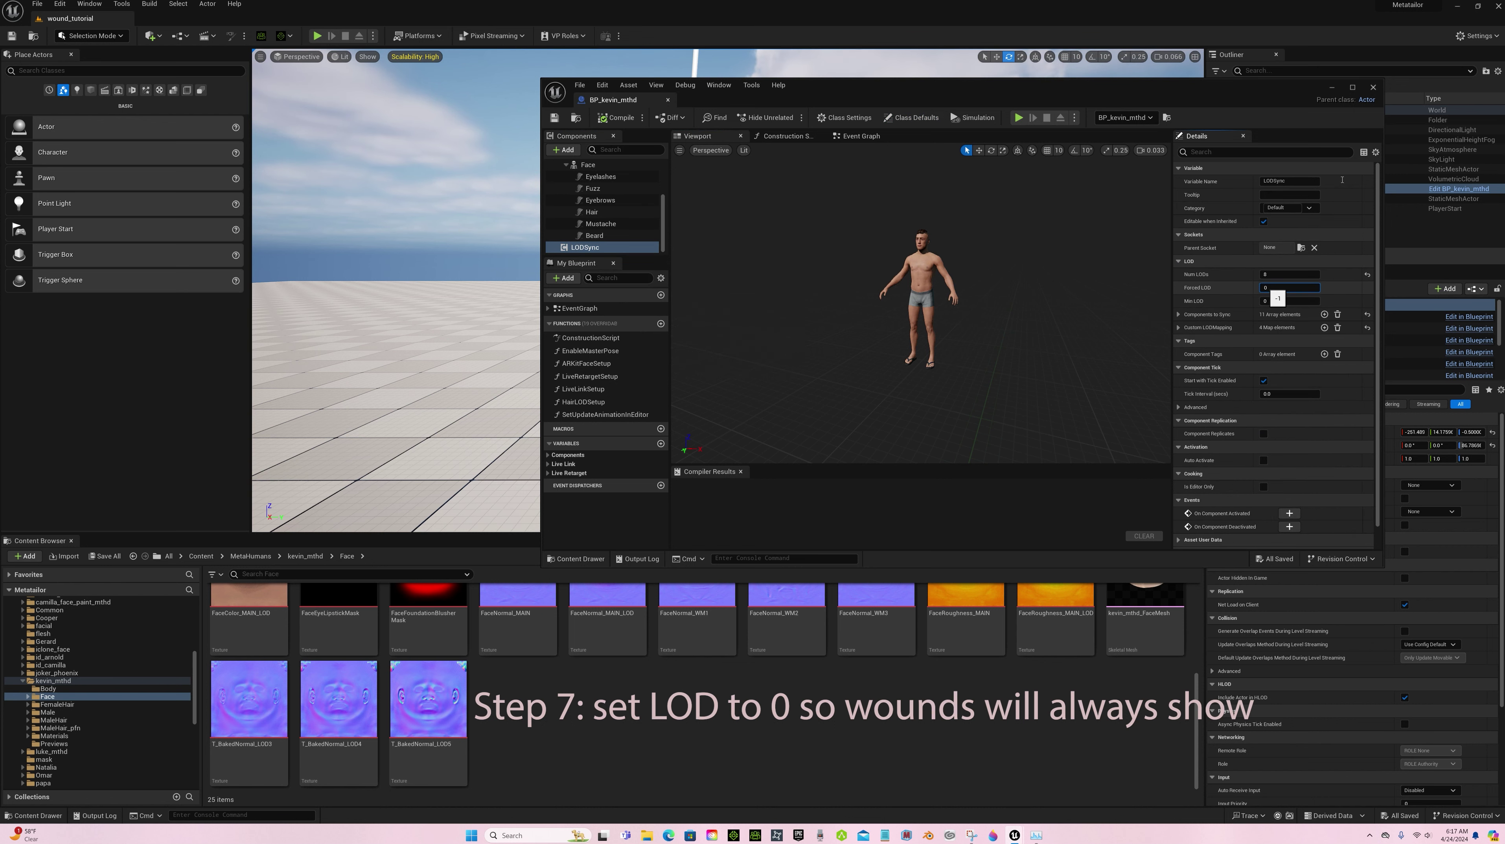
text(0)
key(Return)
click(1372, 87)
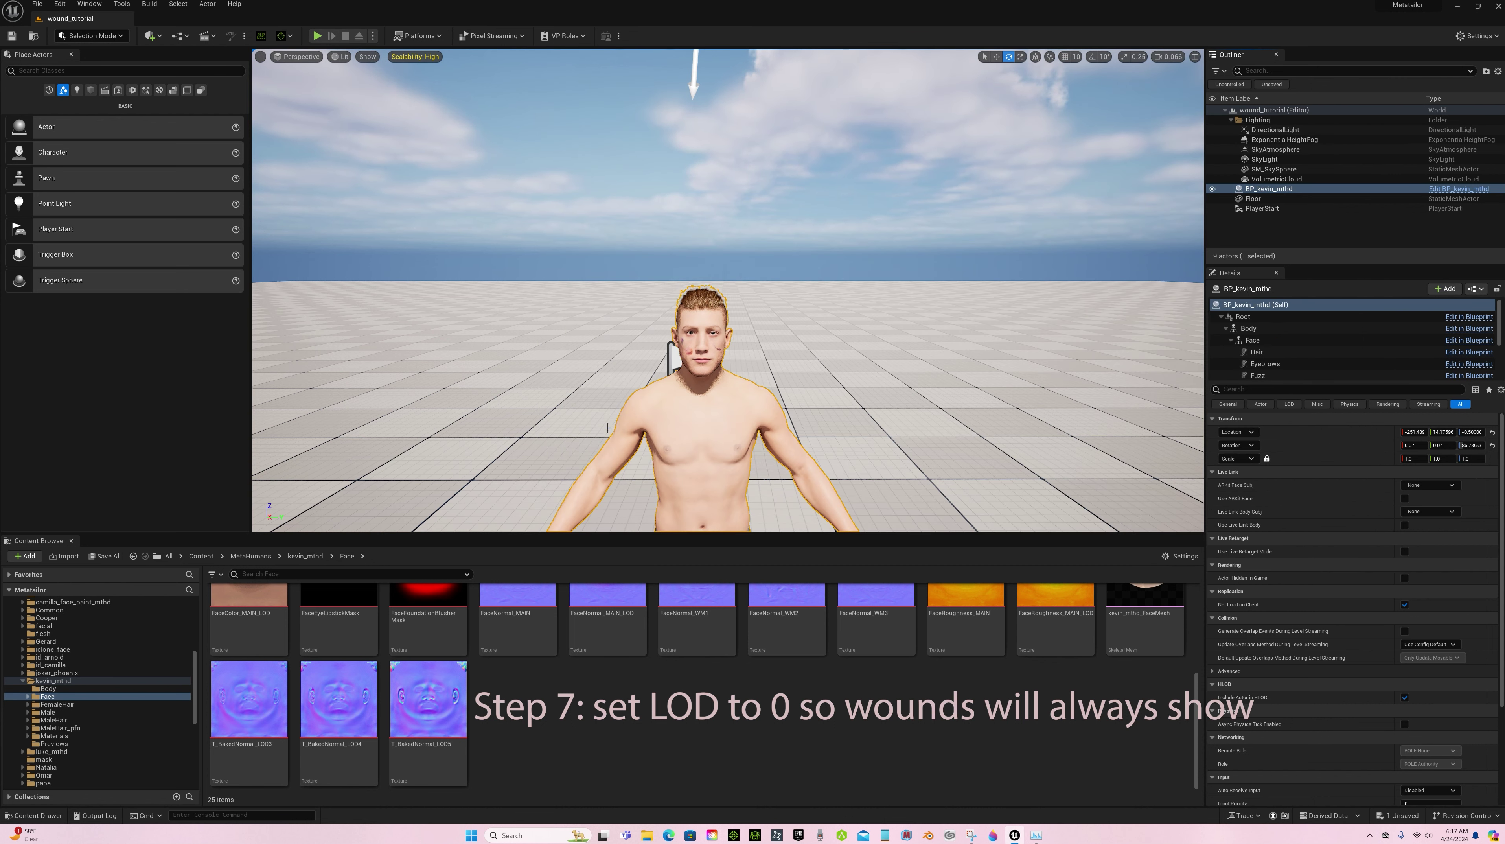